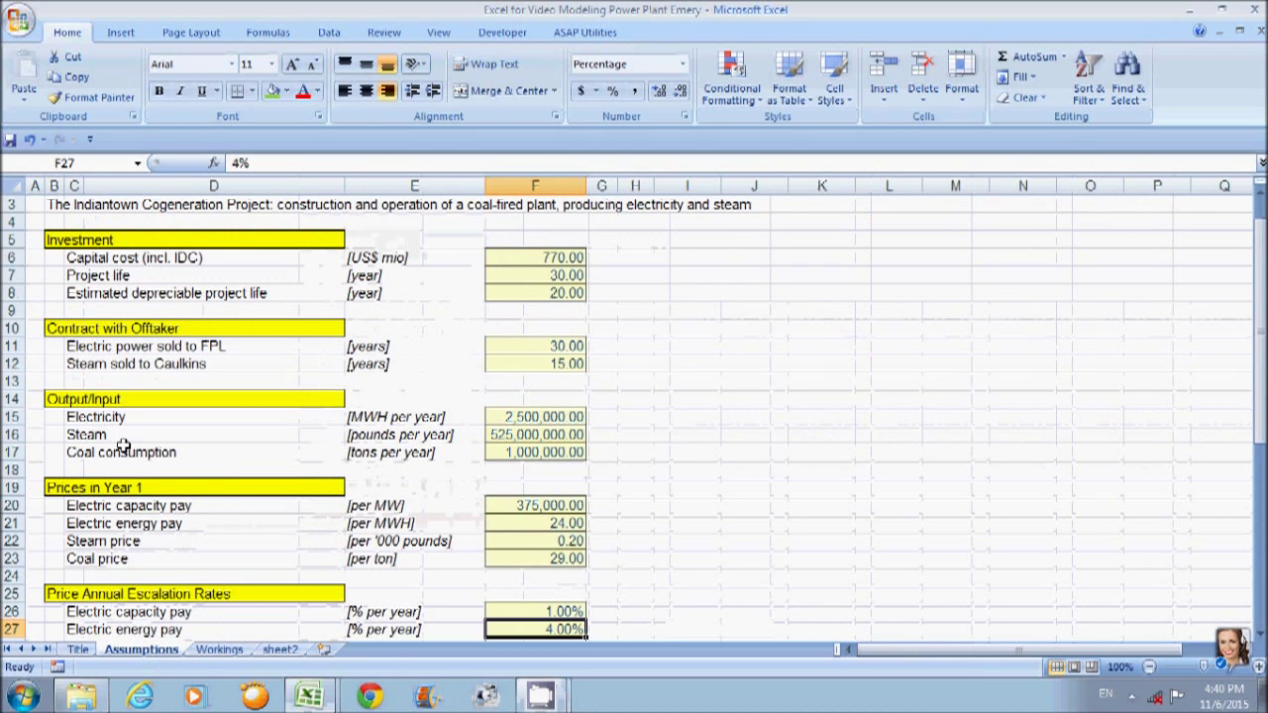
left_click(87, 379)
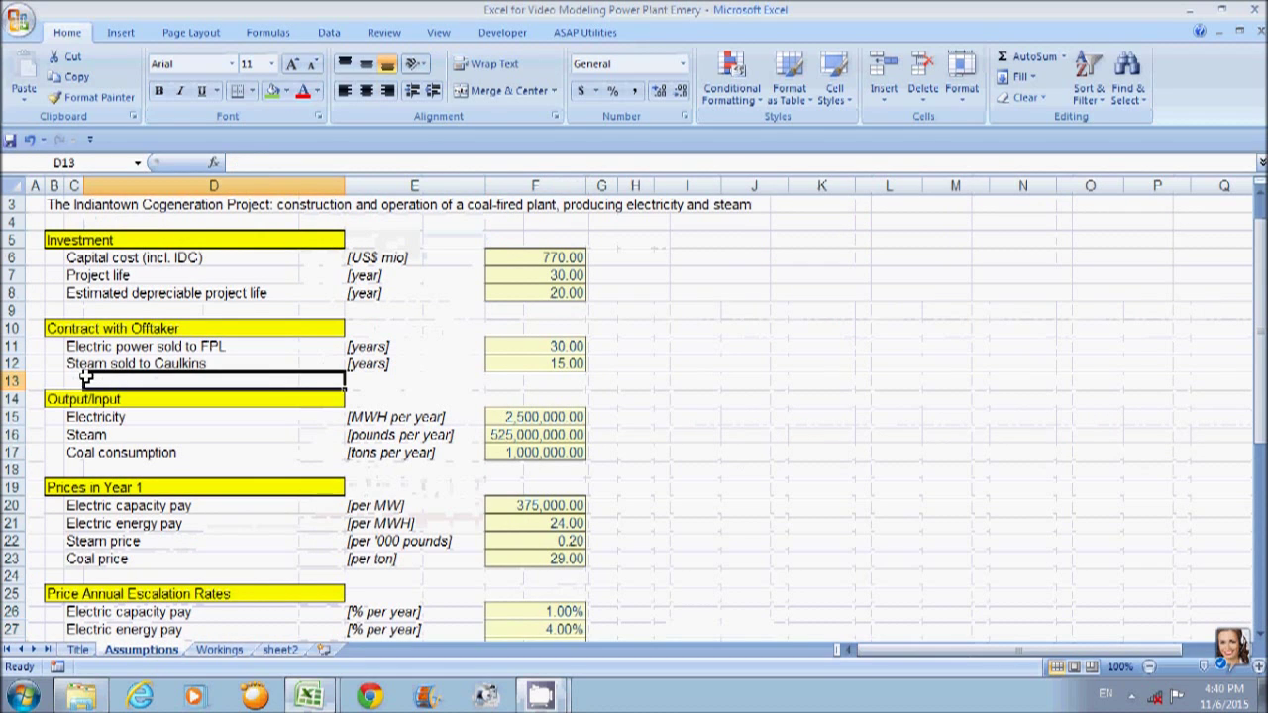
key("Down")
key("Down")
key("Left")
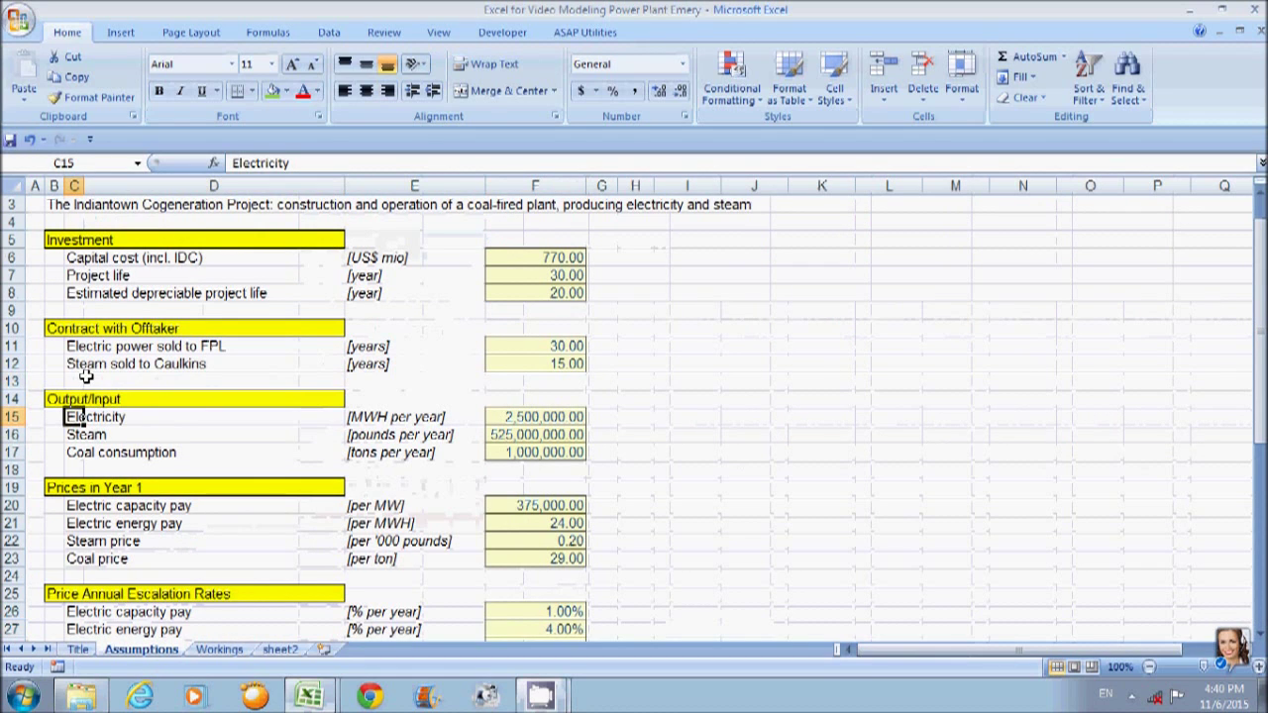
key("Up")
key("Up")
key("Up")
key("Up")
key("Up")
key("Up")
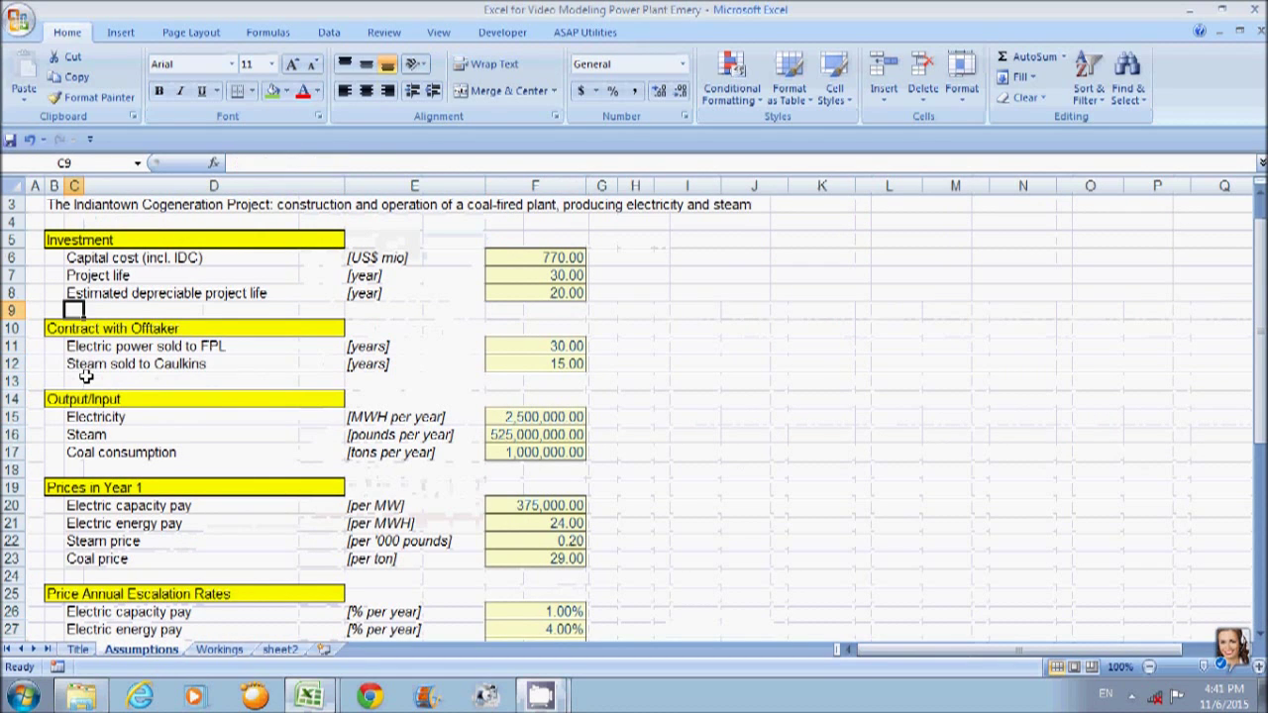
key("Down")
key("Down")
key("Down")
key("Down")
key("Down")
key("Down")
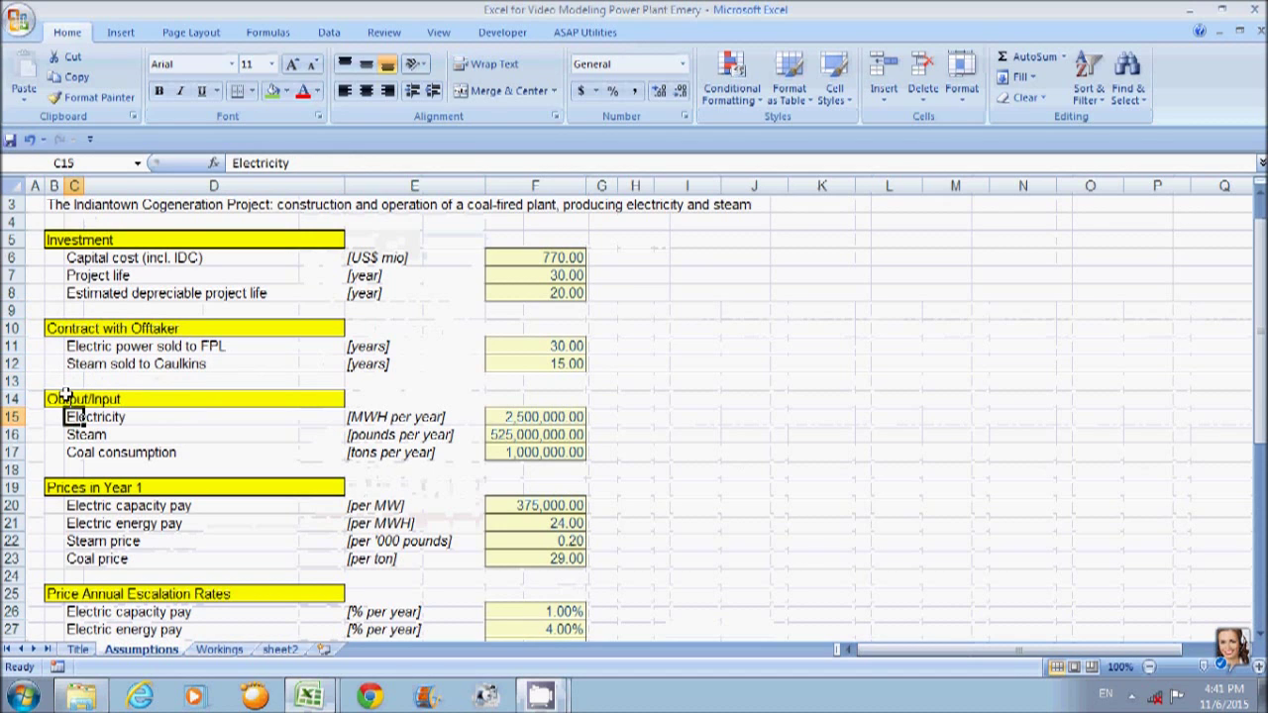
Insert three blank rows above the Output/Input section of the Assumptions sheet.
left_click(14, 398)
left_click_drag(14, 398, 14, 417)
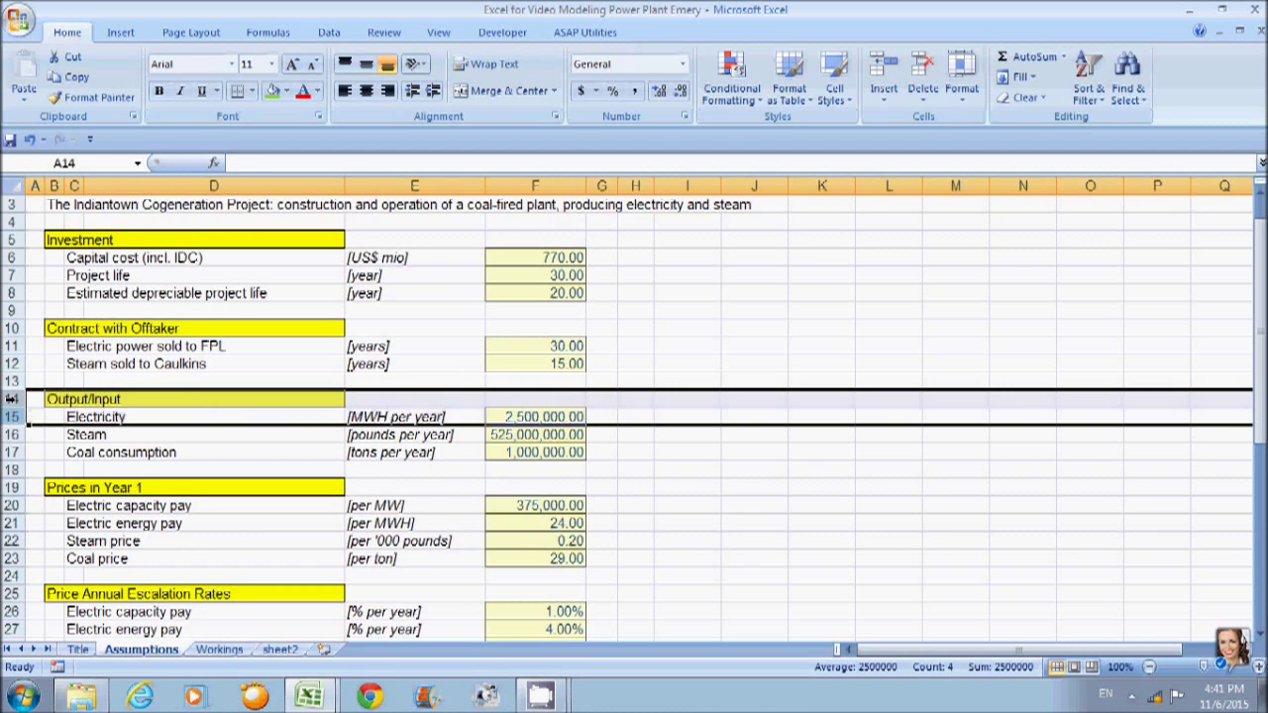
key("ctrl+shift+plus")
left_click(54, 398)
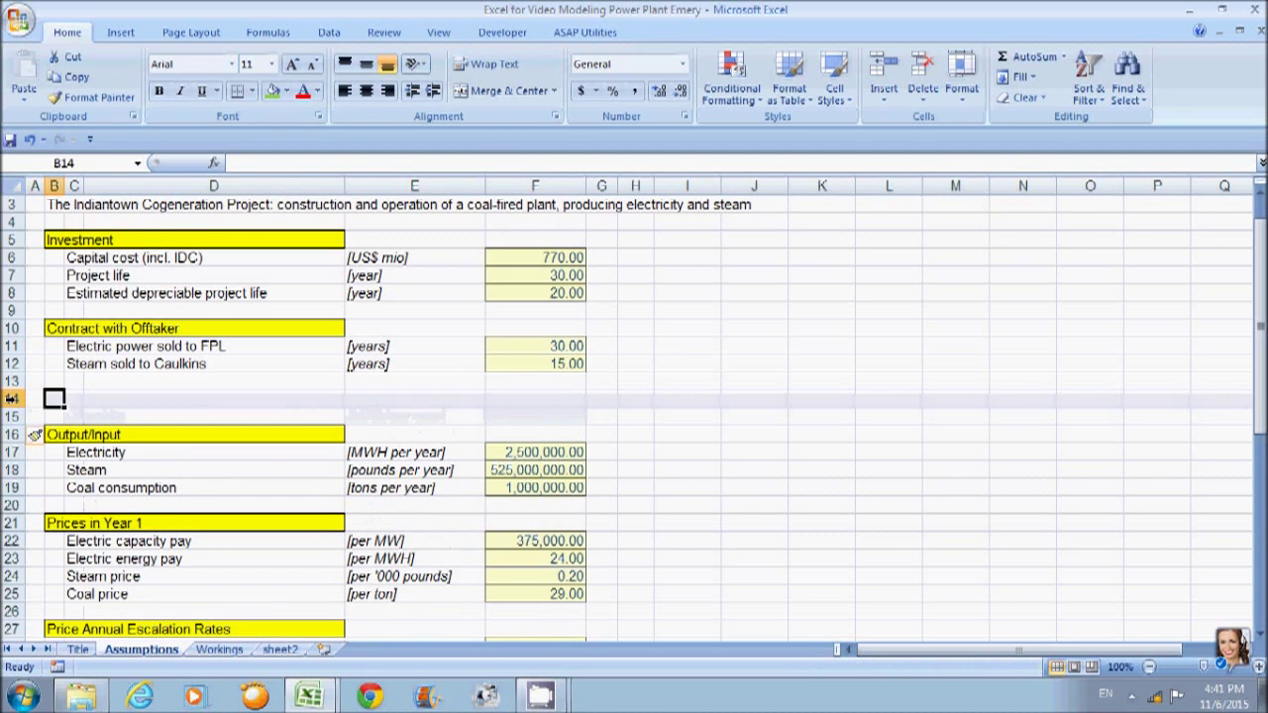
left_click(11, 417)
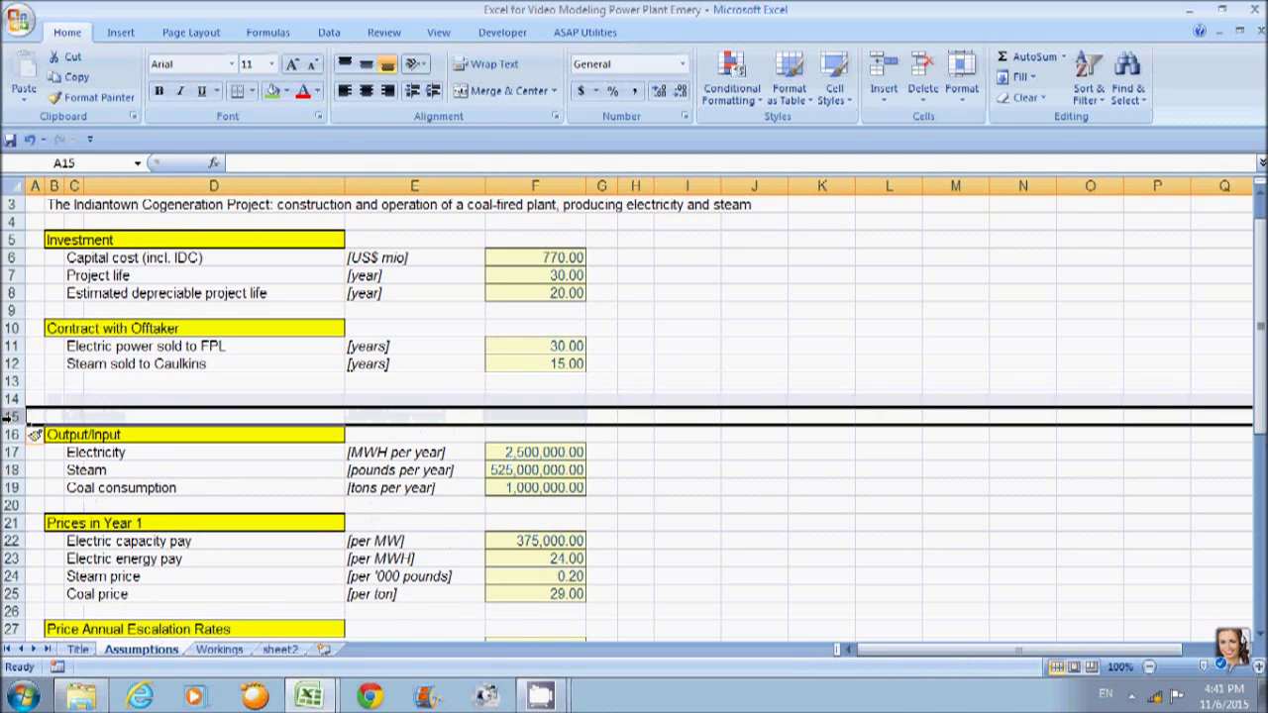
key("ctrl+shift+plus")
Enter the section heading text "Power Plant" in cell B14.
left_click(54, 398)
type("Capa")
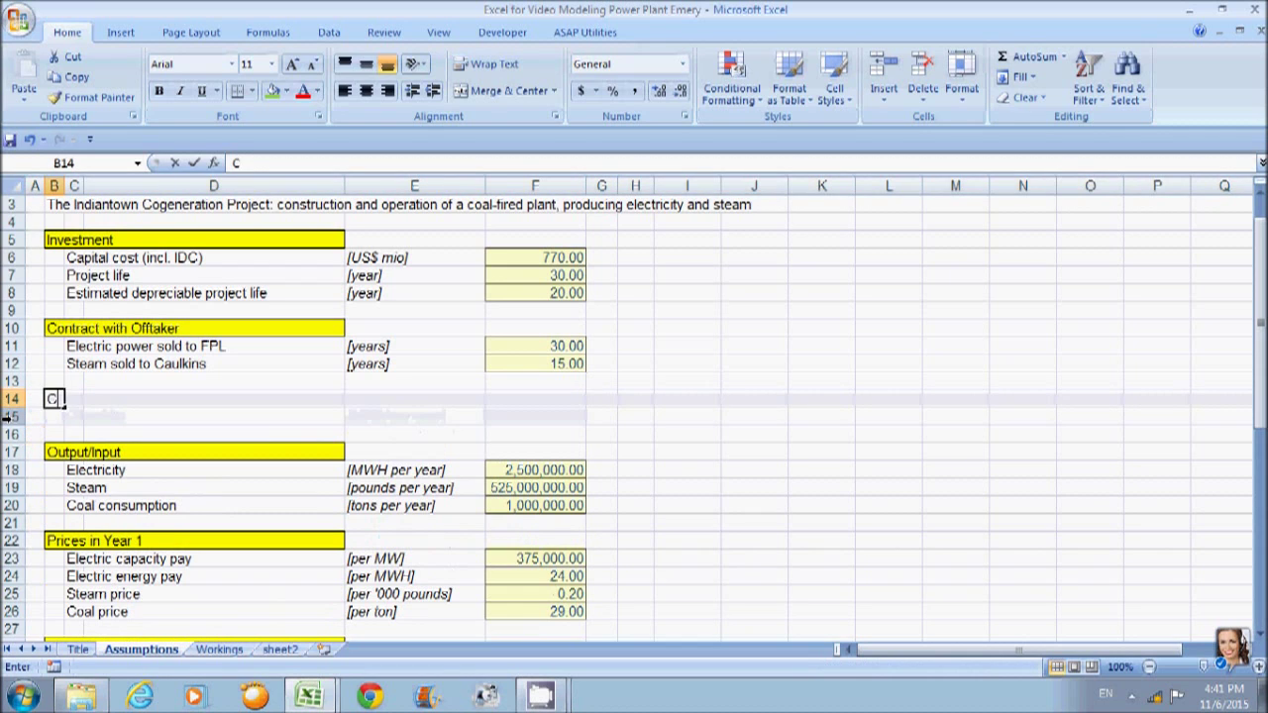
key("BackSpace")
key("BackSpace")
key("BackSpace")
key("BackSpace")
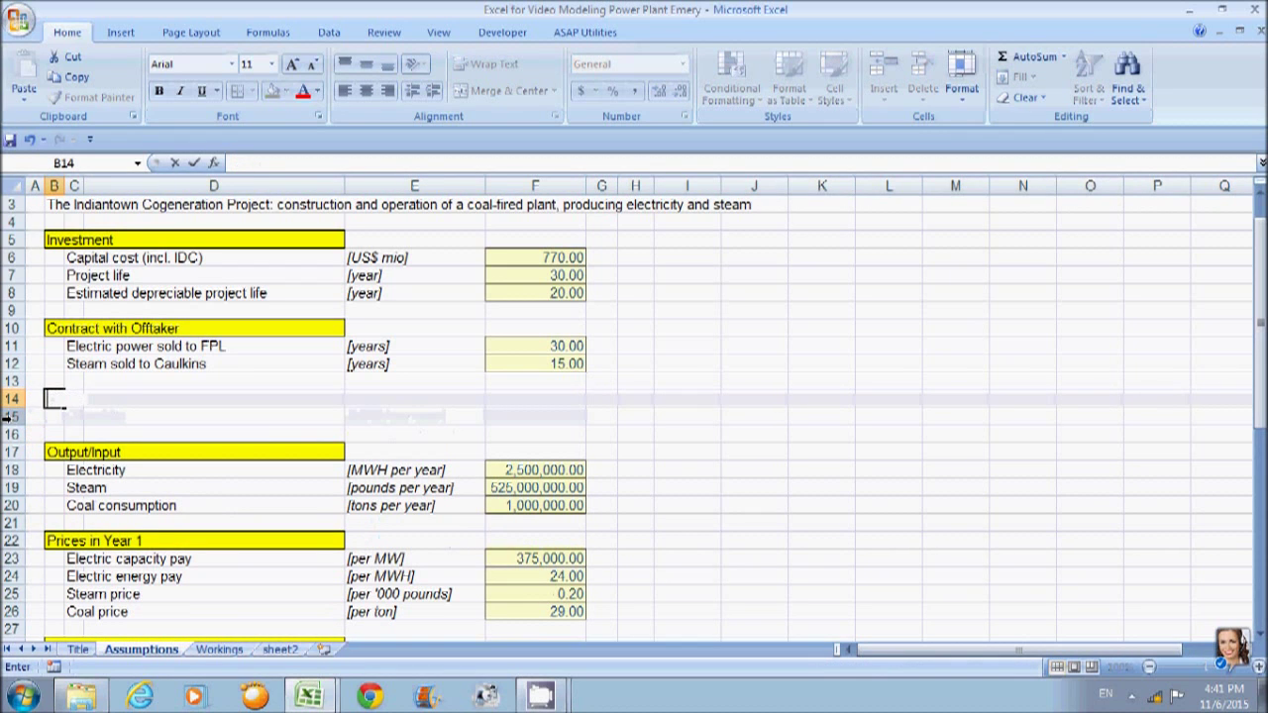
type("Power")
key("BackSpace")
key("BackSpace")
key("BackSpace")
key("BackSpace")
key("BackSpace")
type("Power Plant")
Extend the heading in cell B14 to read "Power Plant Capacity".
left_click(12, 416)
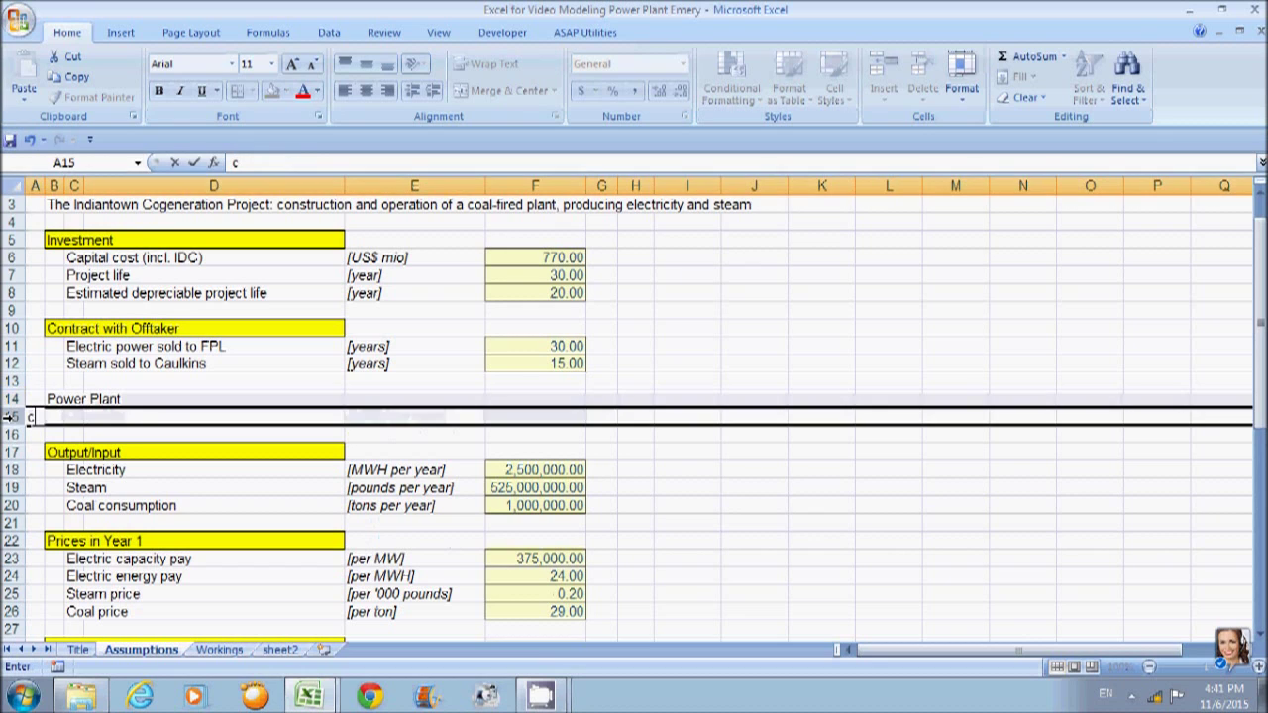
left_click(36, 399)
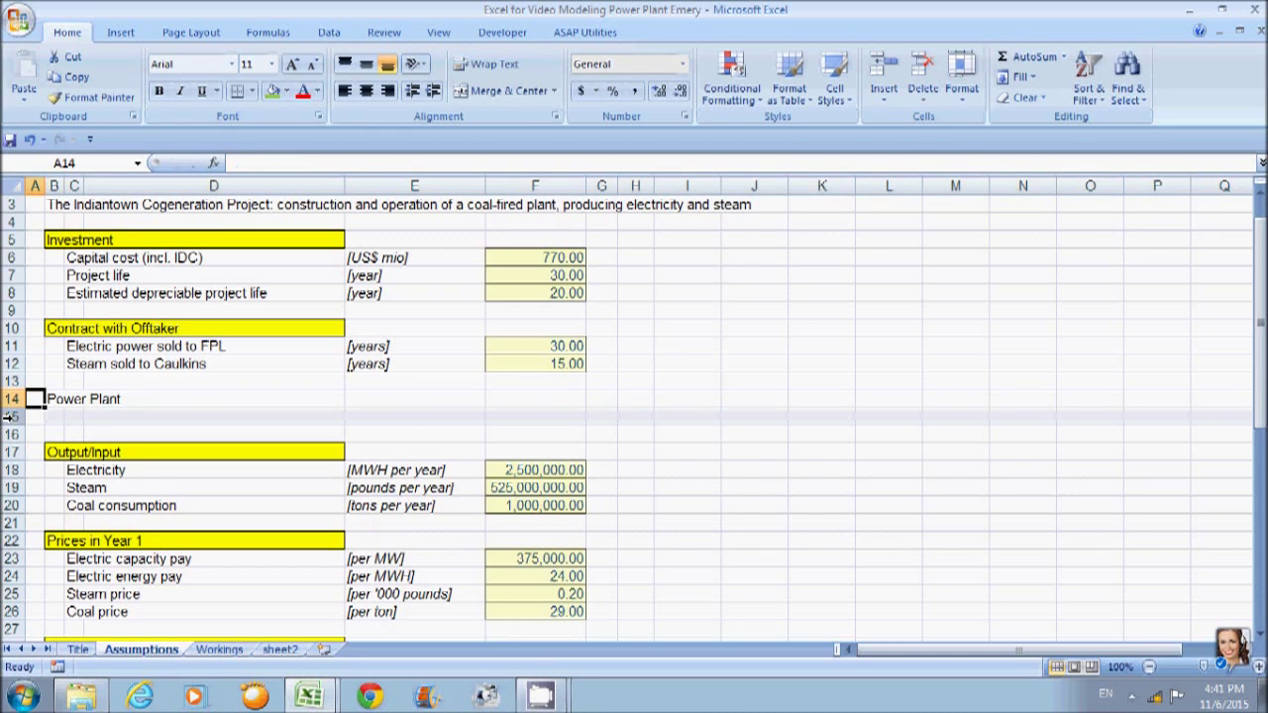
left_click(51, 398)
left_click(313, 163)
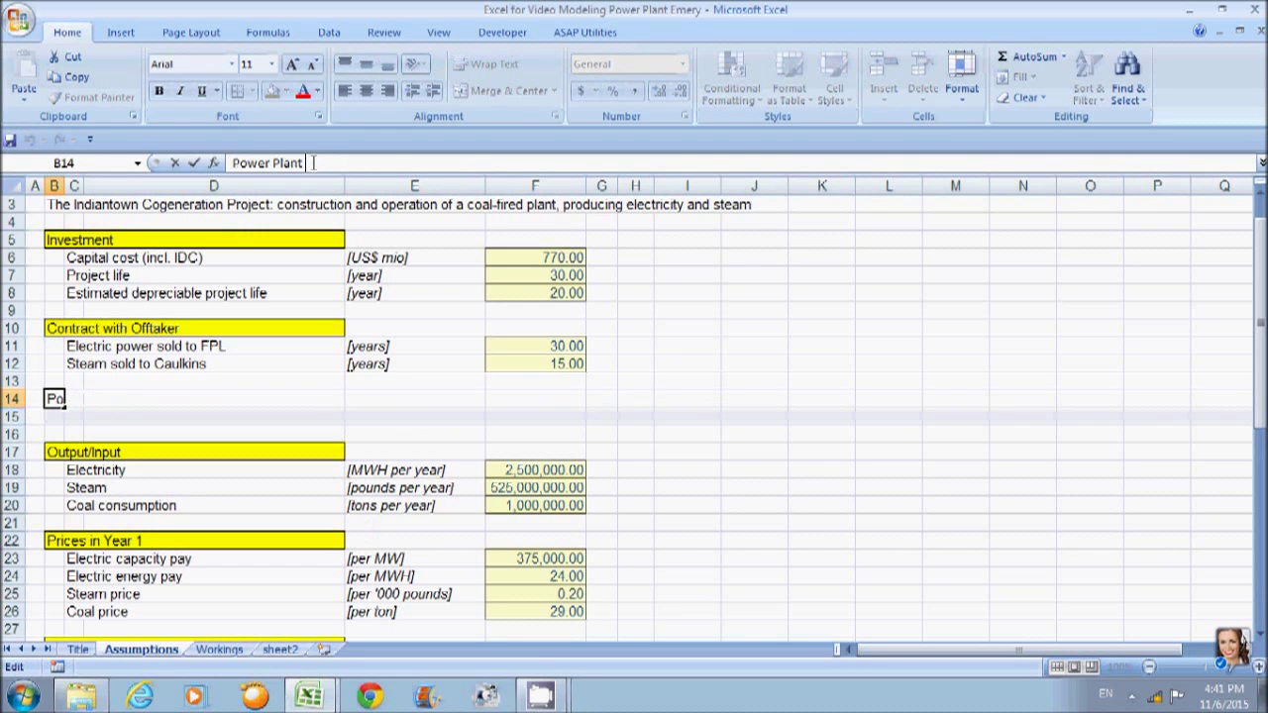
type("Capacity")
key("Return")
Fill the heading range B14:D14 with yellow to match the other section headings.
key("Up")
key("shift+Right")
key("shift+Right")
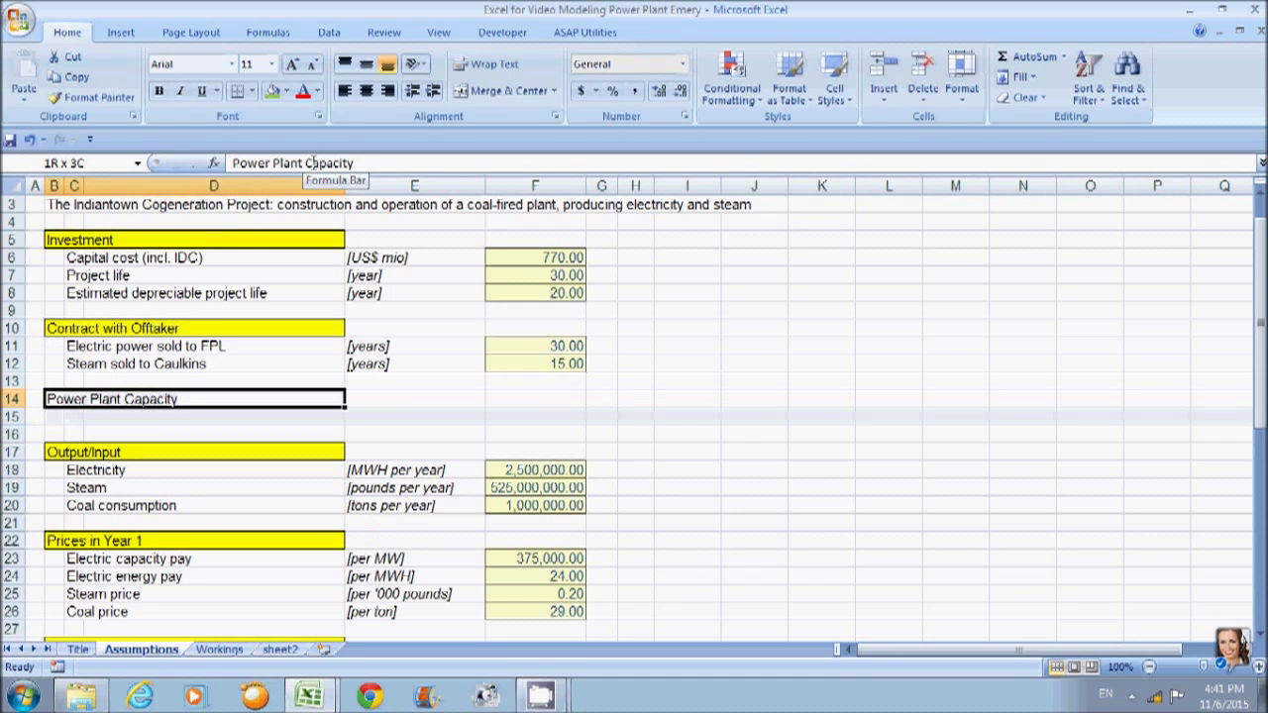
left_click(286, 91)
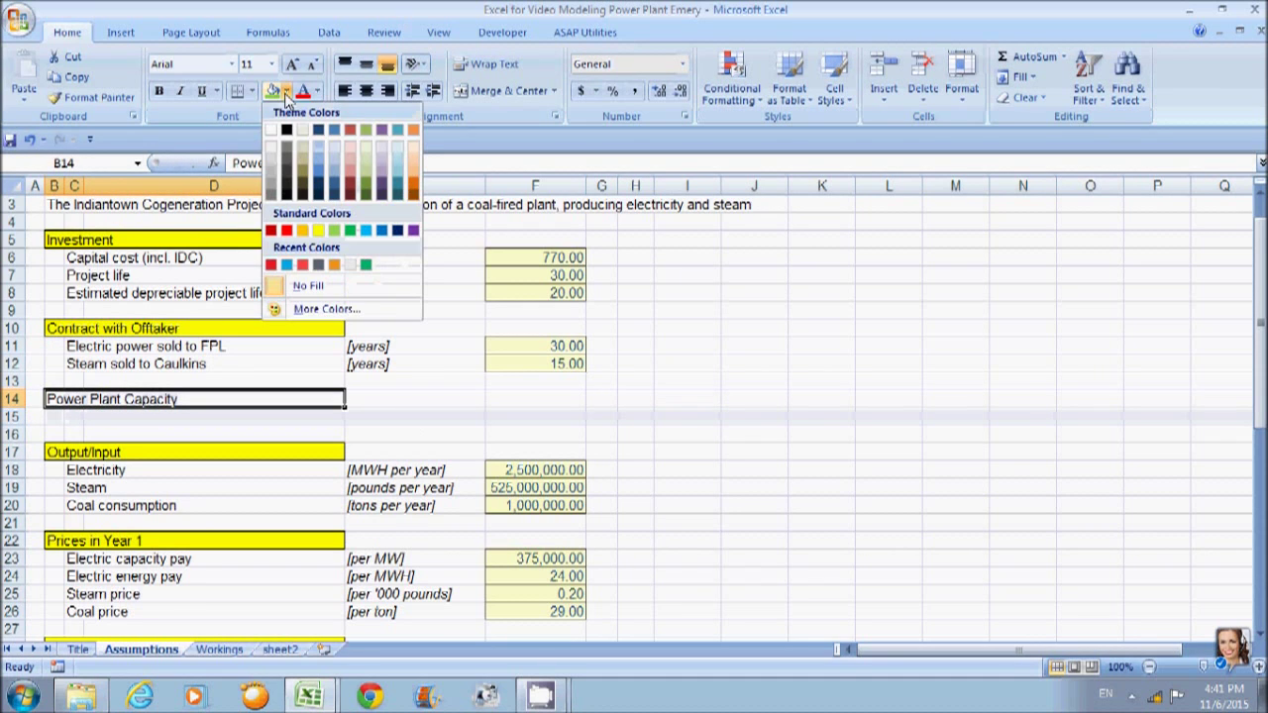
left_click(318, 230)
Insert one more blank row at row 16, above the Output/Input section.
left_click(10, 417)
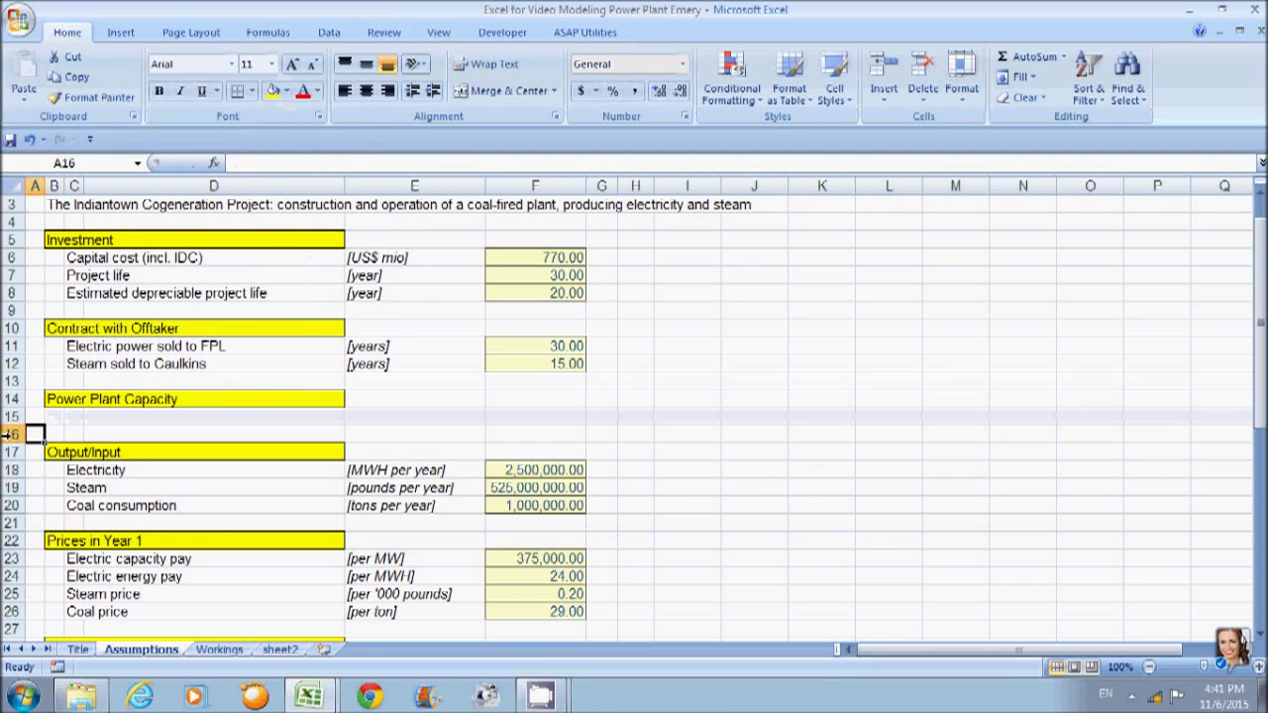
left_click(11, 434)
key("ctrl+shift+plus")
Enter the row labels "Electricity" in C15 and "Steam" in C16 under the Power Plant Capacity heading.
left_click(74, 434)
key("Up")
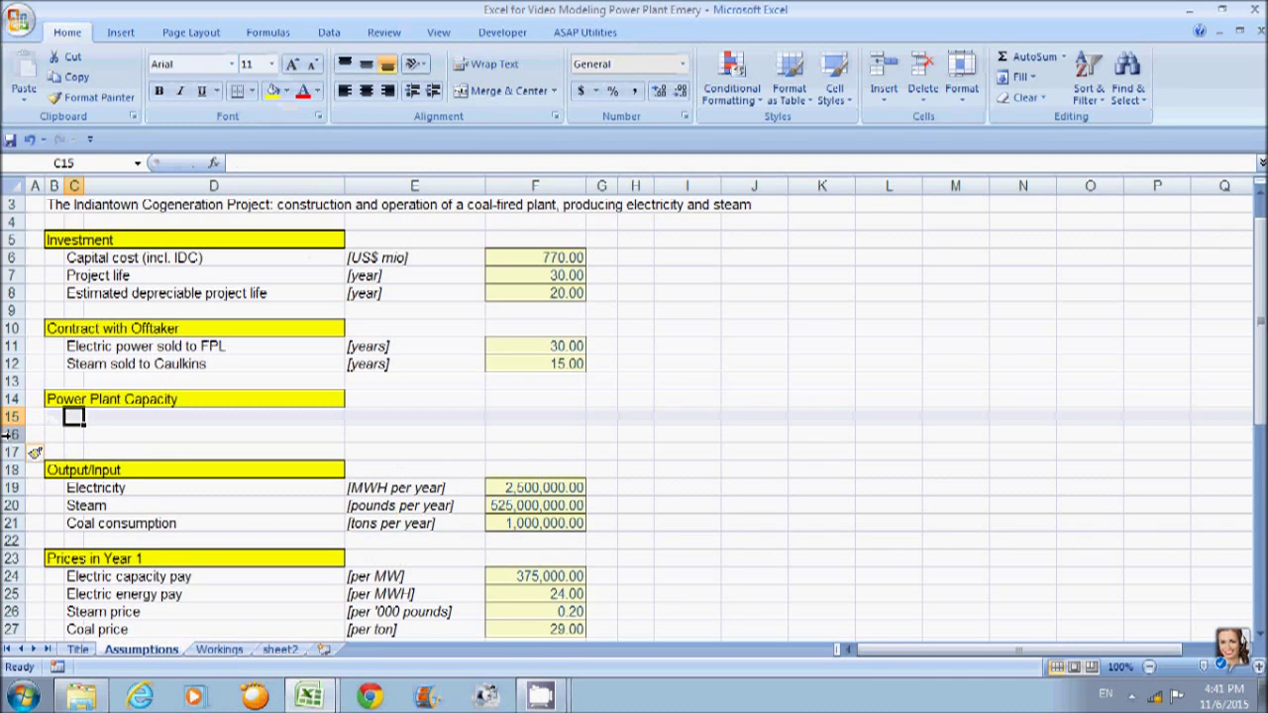
type("E")
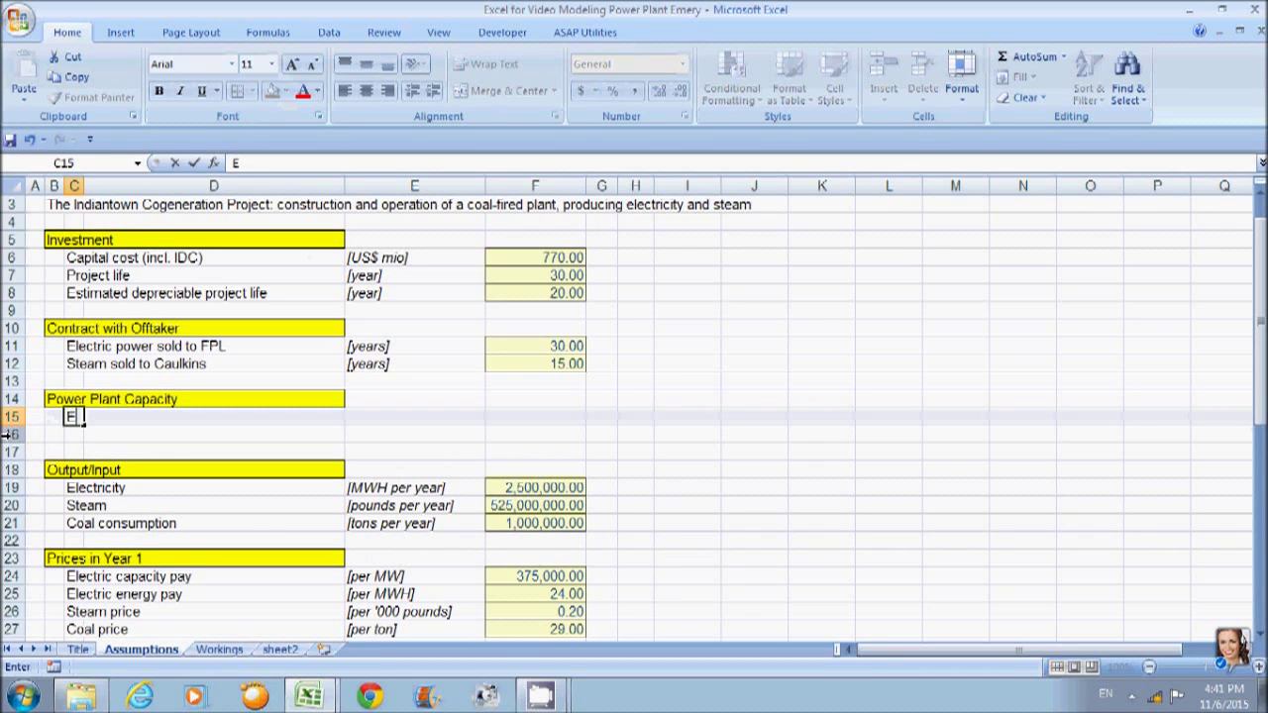
type("lectri")
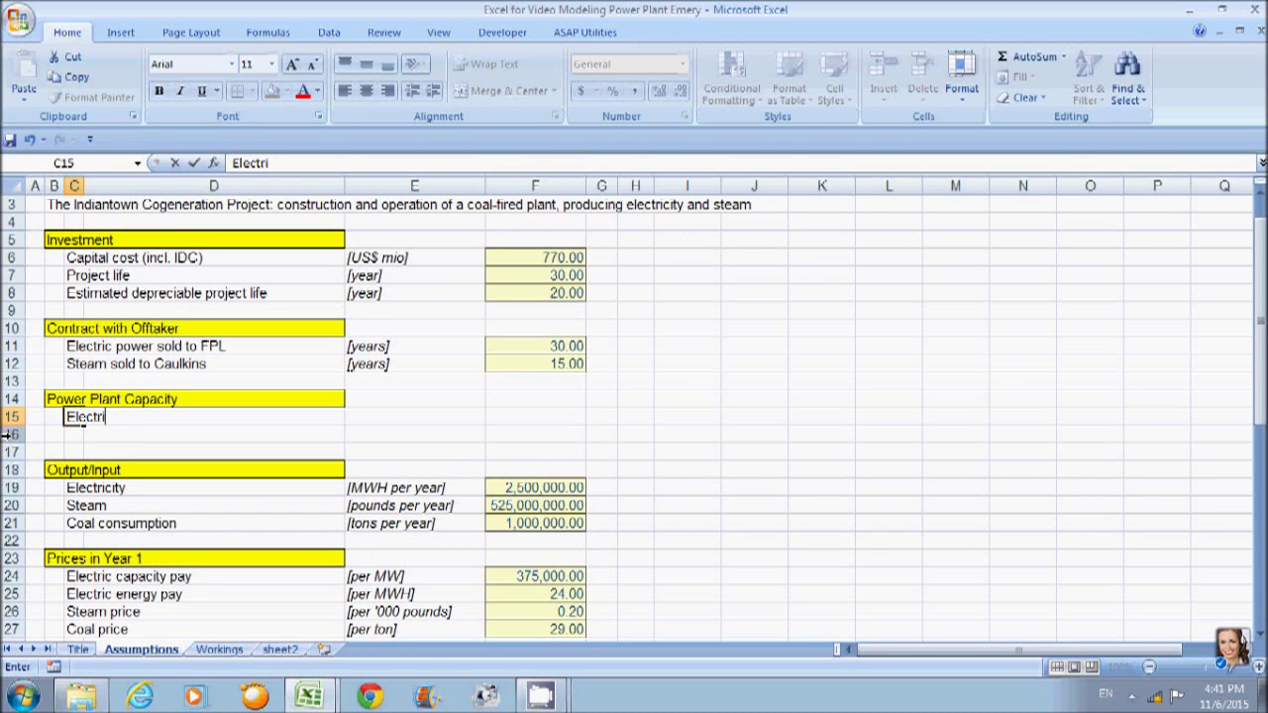
type("city")
key("Return")
type("Steam")
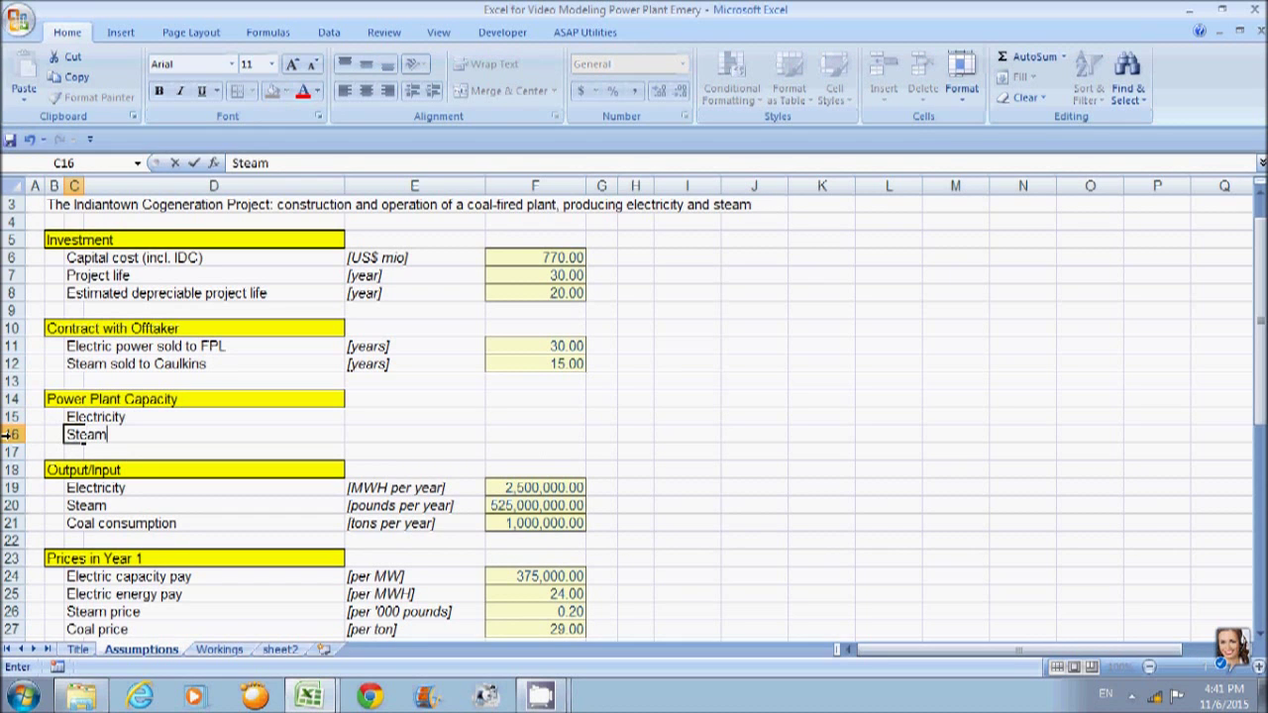
key("Return")
Enter 330 as the electricity capacity in cell F15.
key("Up")
key("Up")
key("Right")
key("Right")
key("Right")
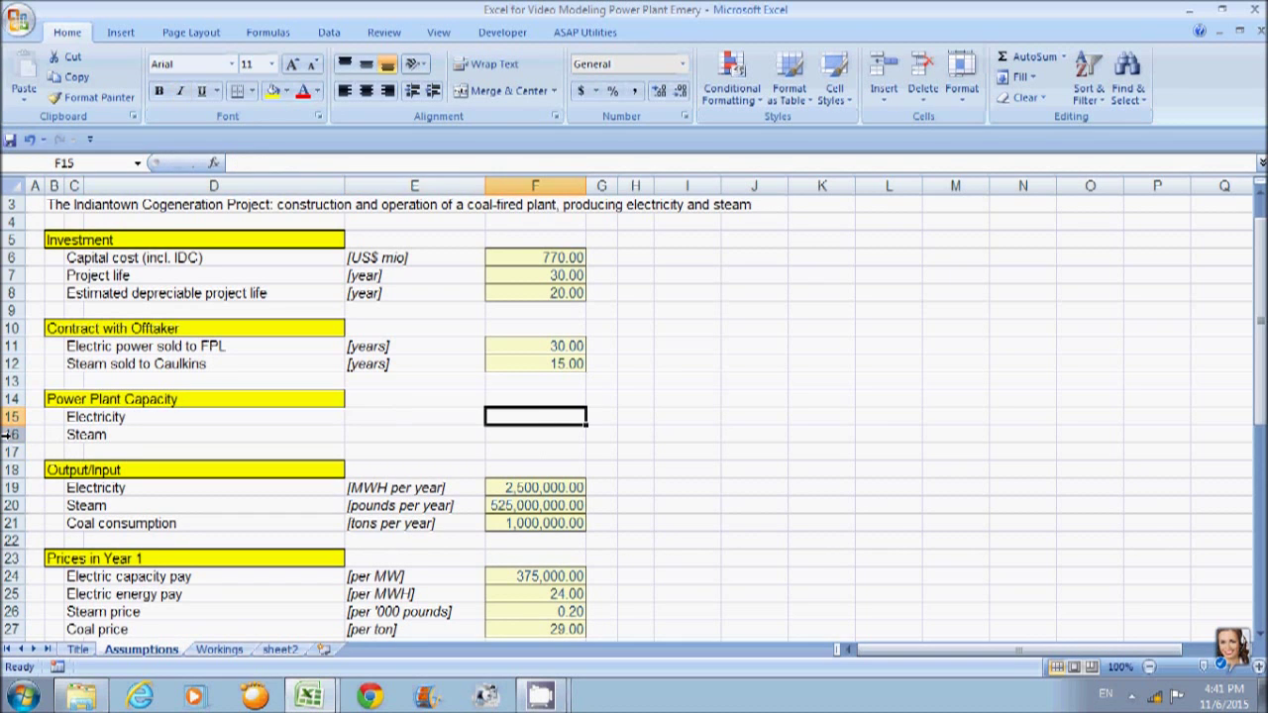
type("330")
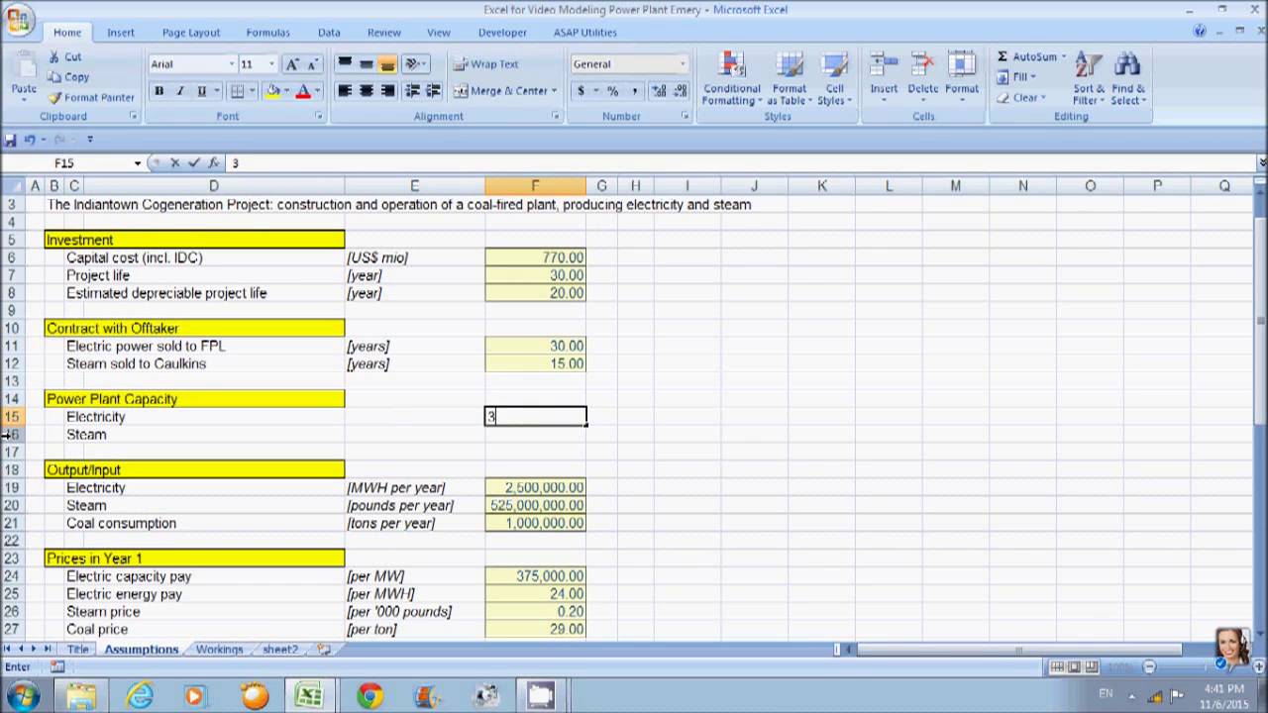
key("Return")
Enter the unit "[MW (net)]" for the electricity capacity in cell E15.
key("Up")
key("Left")
type("[")
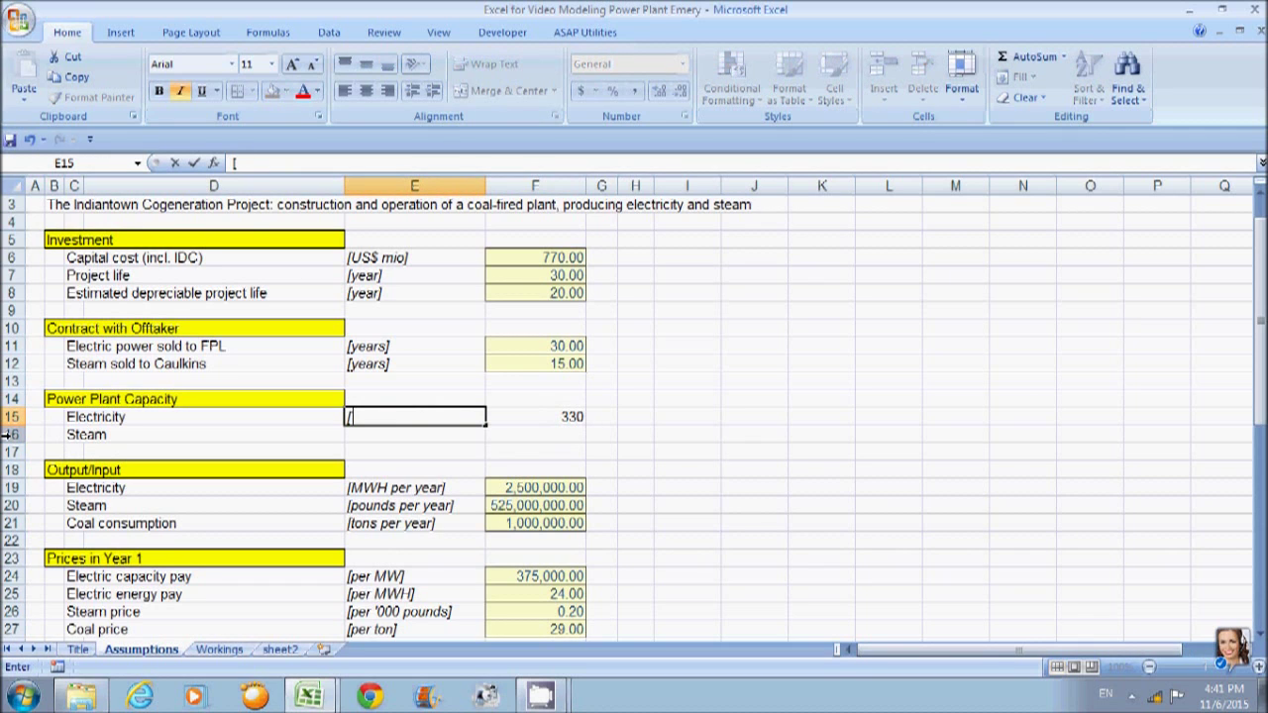
type("MG")
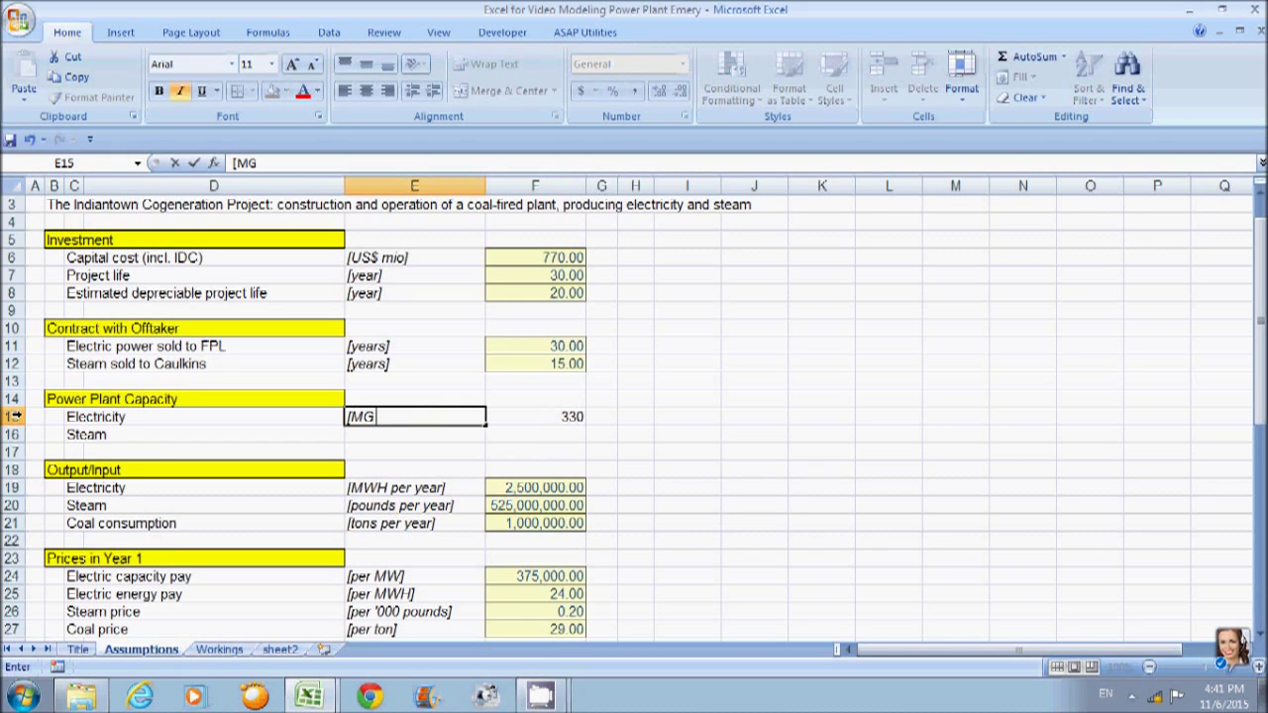
type("W")
key("BackSpace")
key("BackSpace")
type("W (")
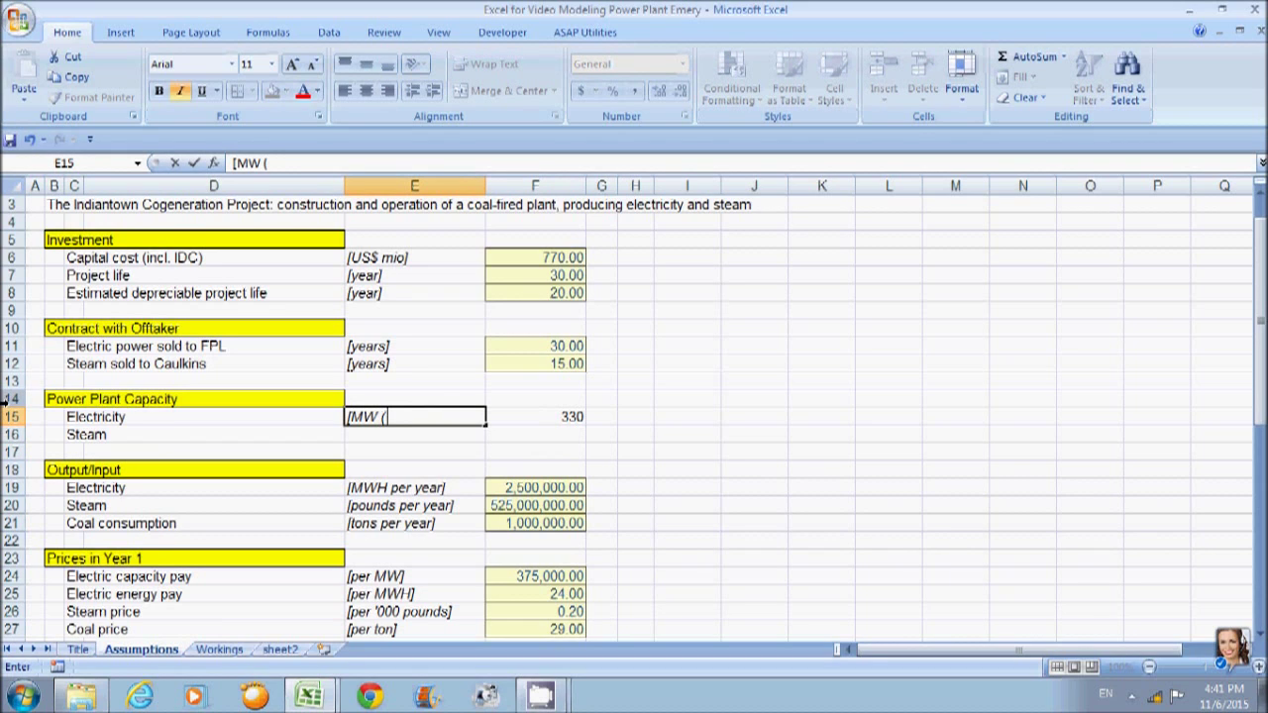
type("net)]")
key("Return")
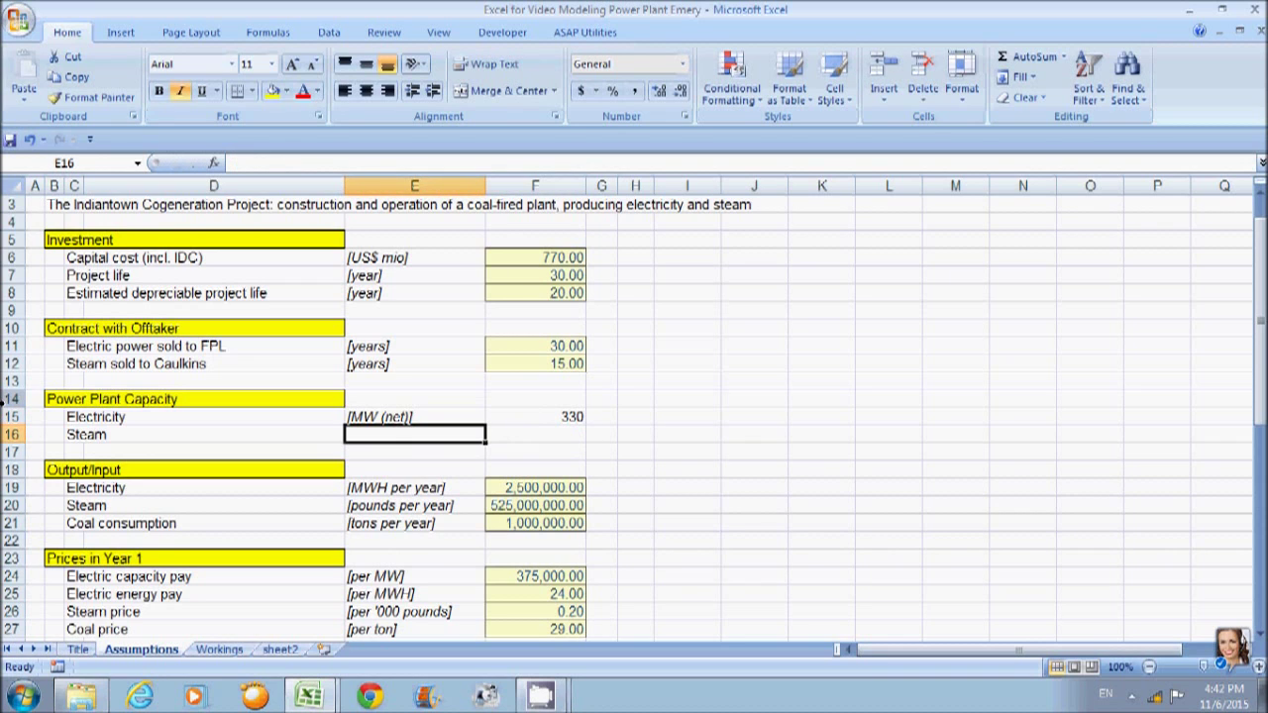
Enter 175000 as the steam capacity in cell F16.
key("Up")
key("Right")
key("Left")
key("Left")
key("Right")
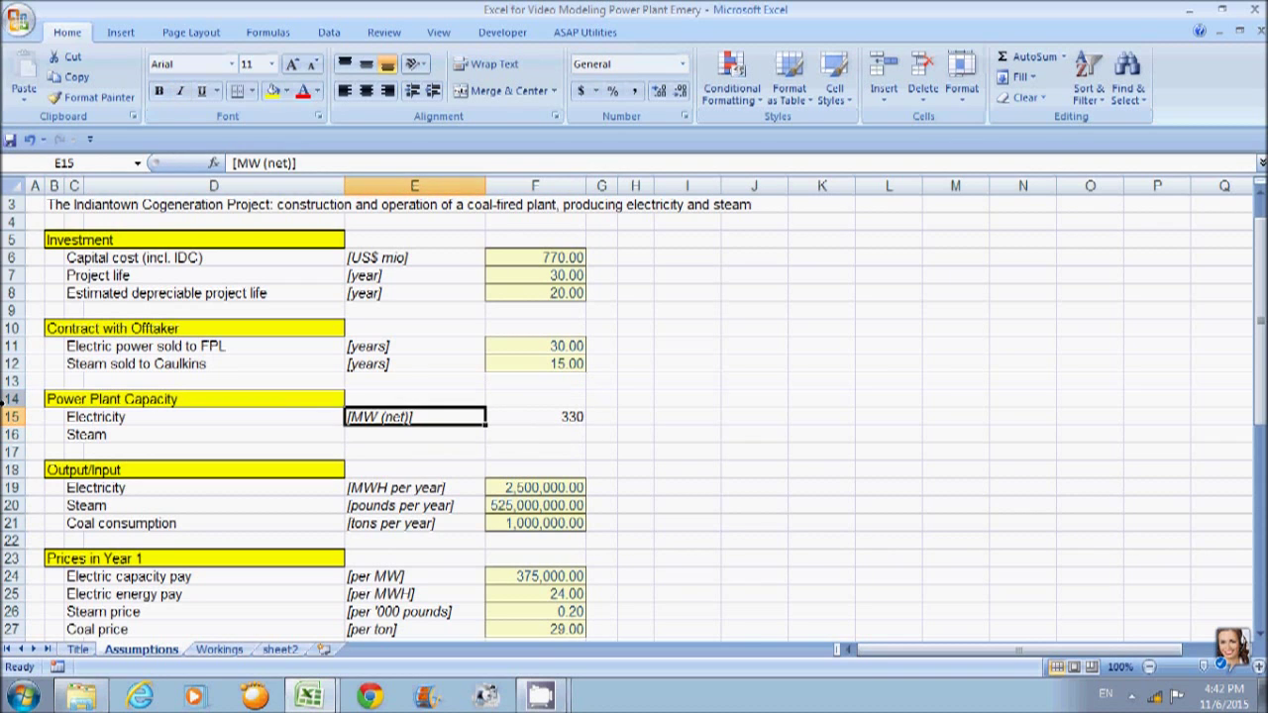
key("Down")
key("Right")
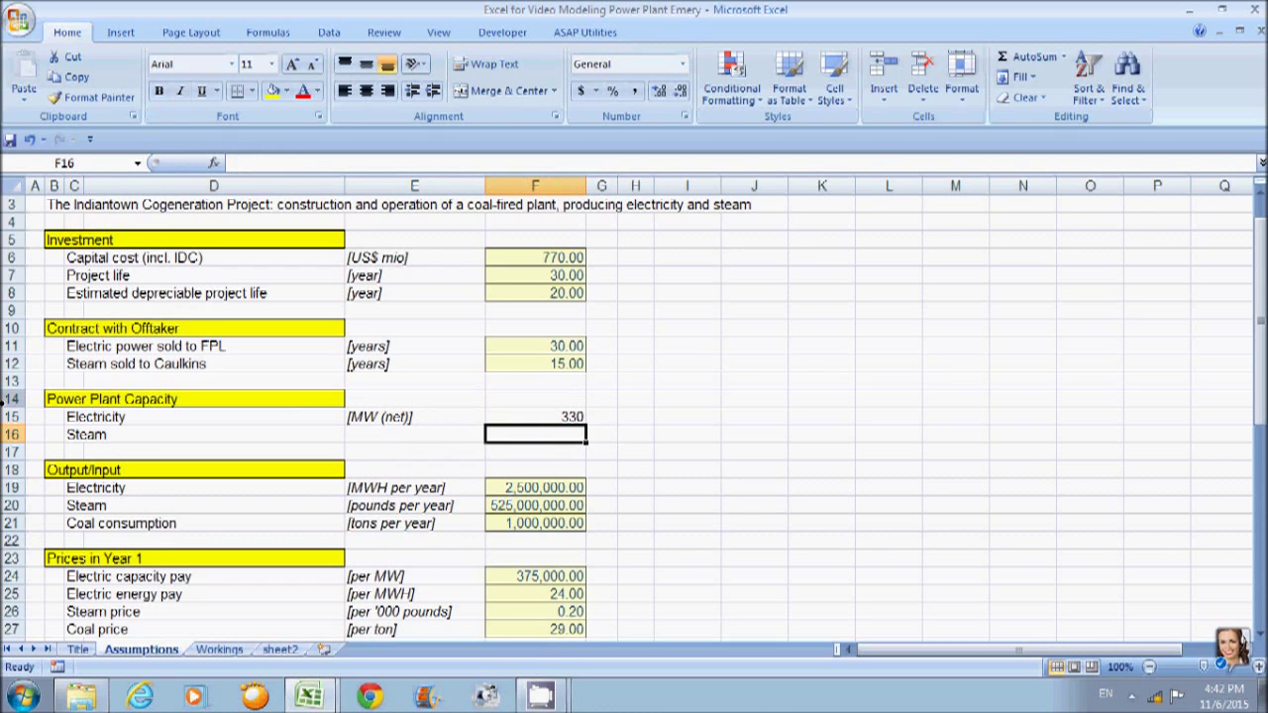
type("175000")
key("Return")
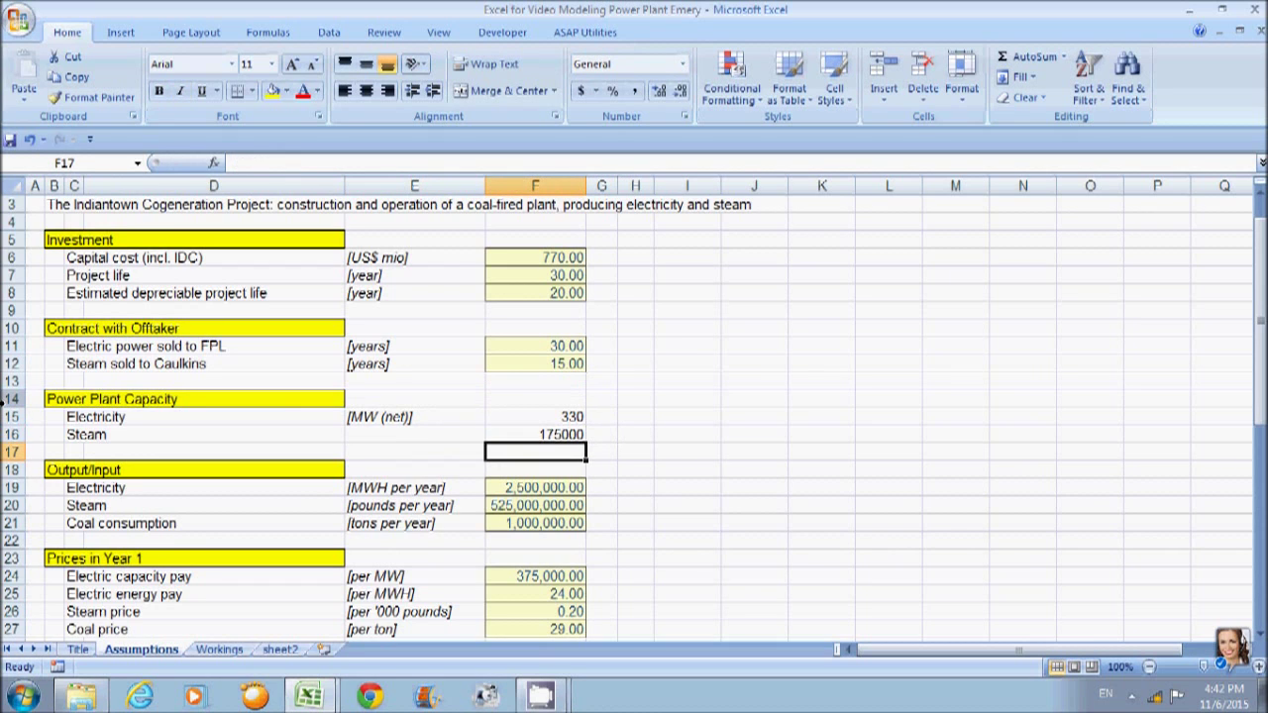
Enter the unit "[Pounds per hour]" for the steam capacity in cell E16.
key("Up")
key("Left")
type("[")
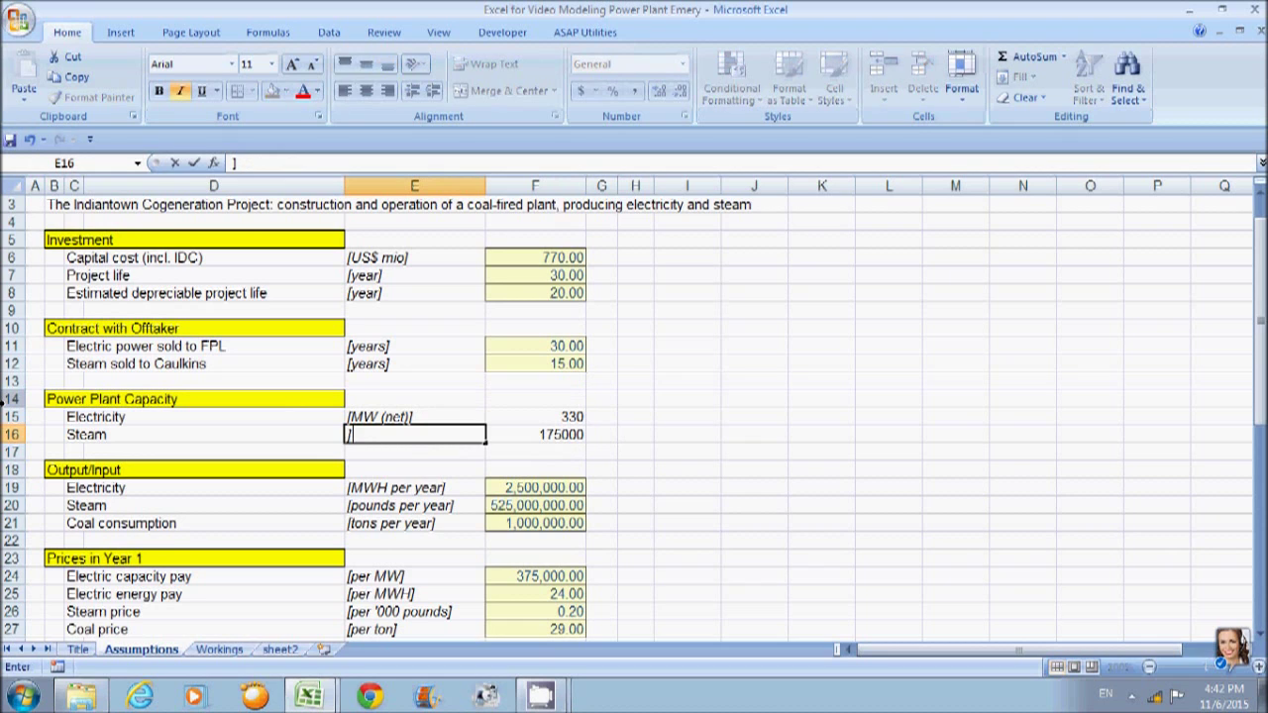
left_click(8, 399)
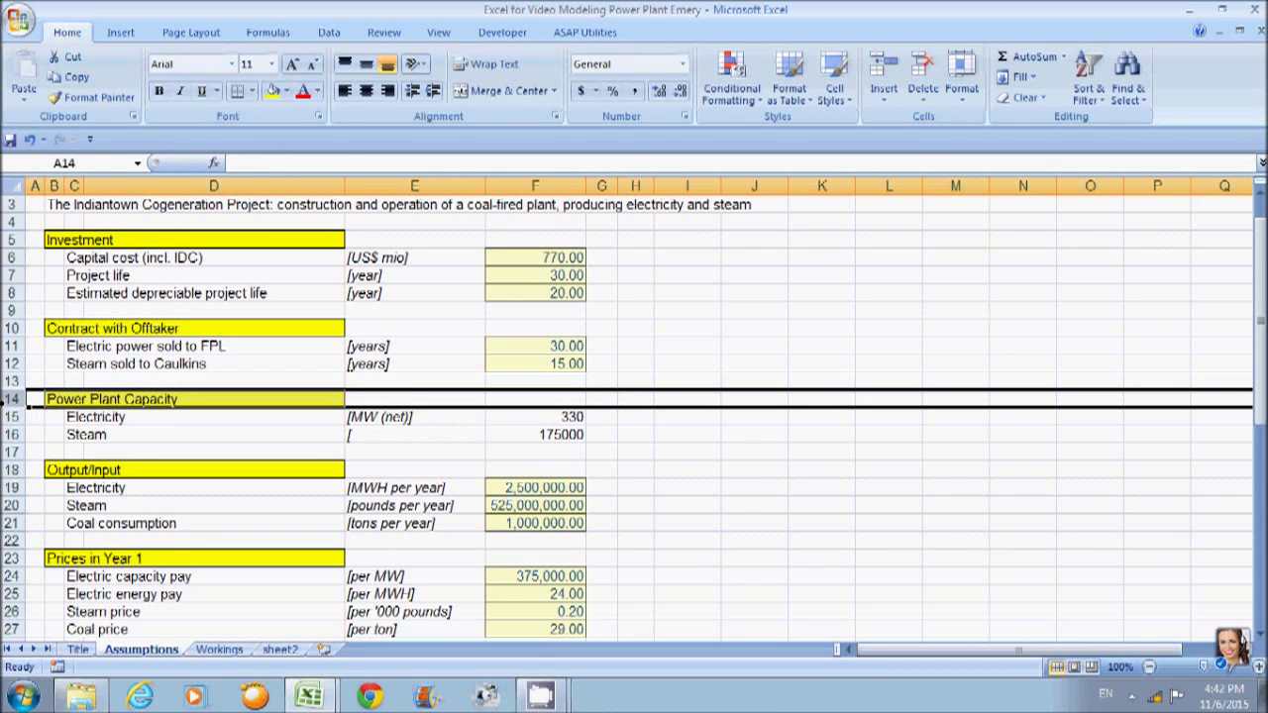
left_click(49, 399)
key("Right")
key("Down")
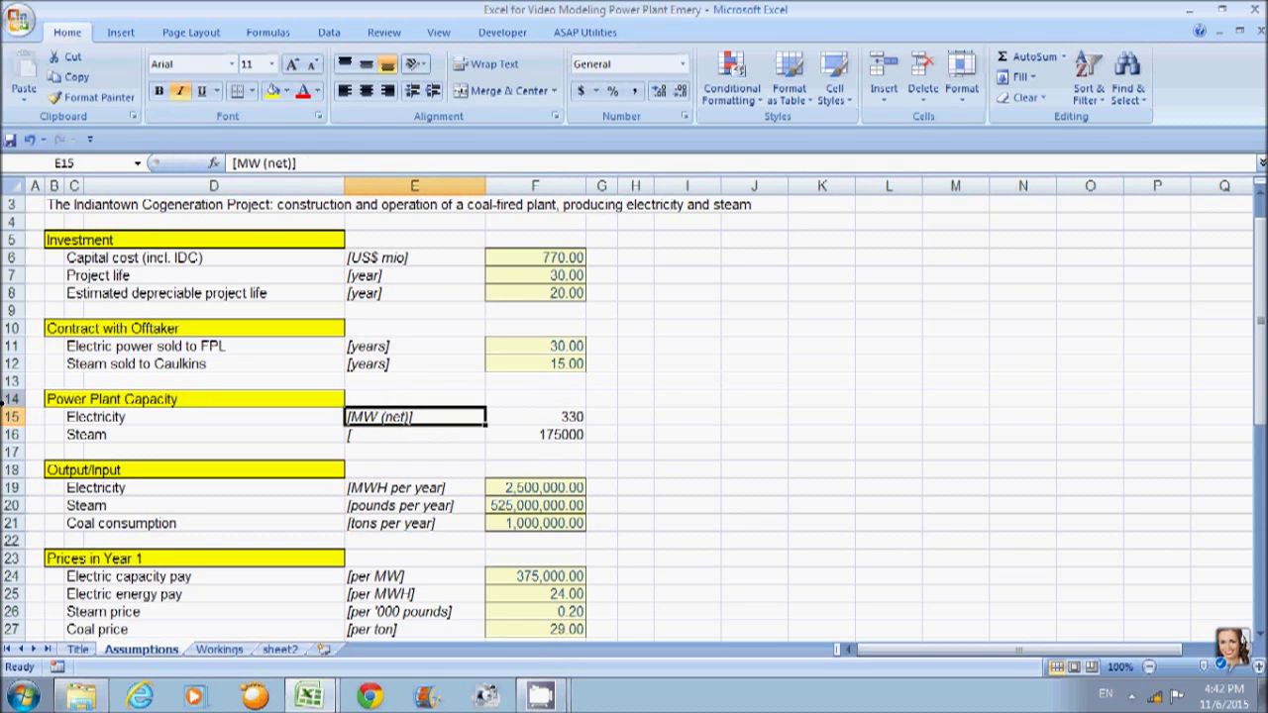
key("Down")
left_click(248, 164)
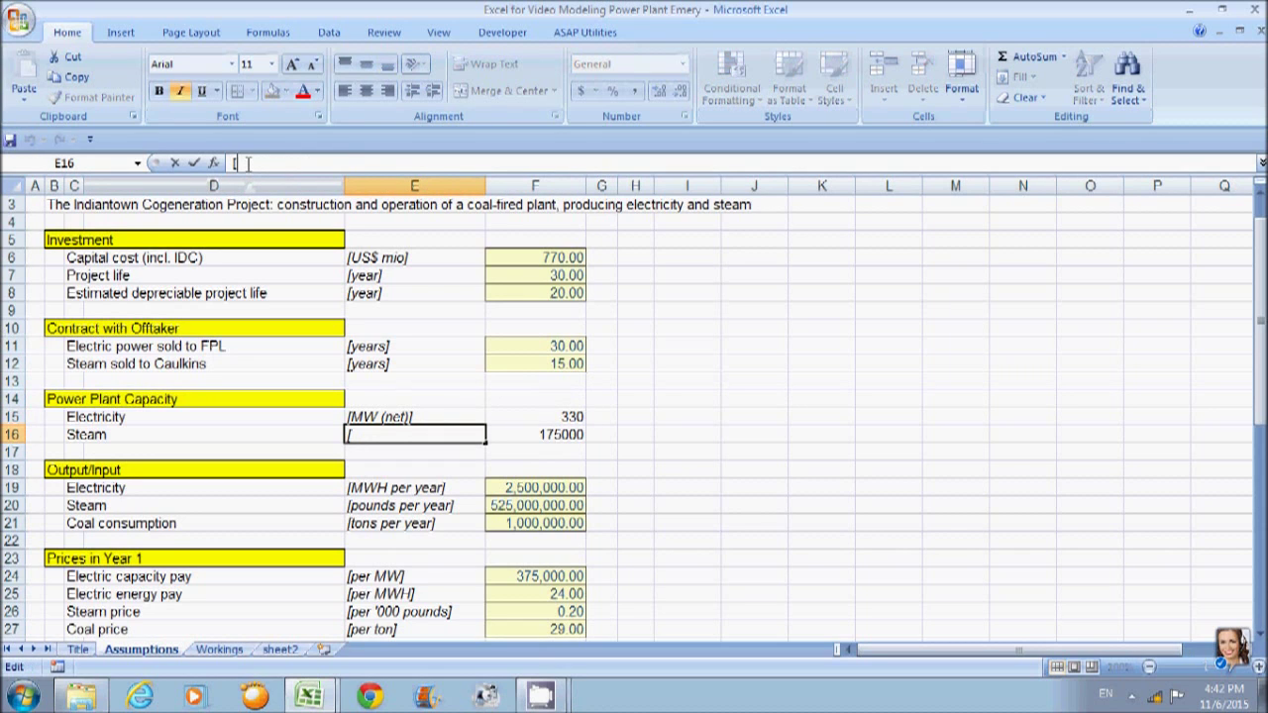
type("Pounds per hour")
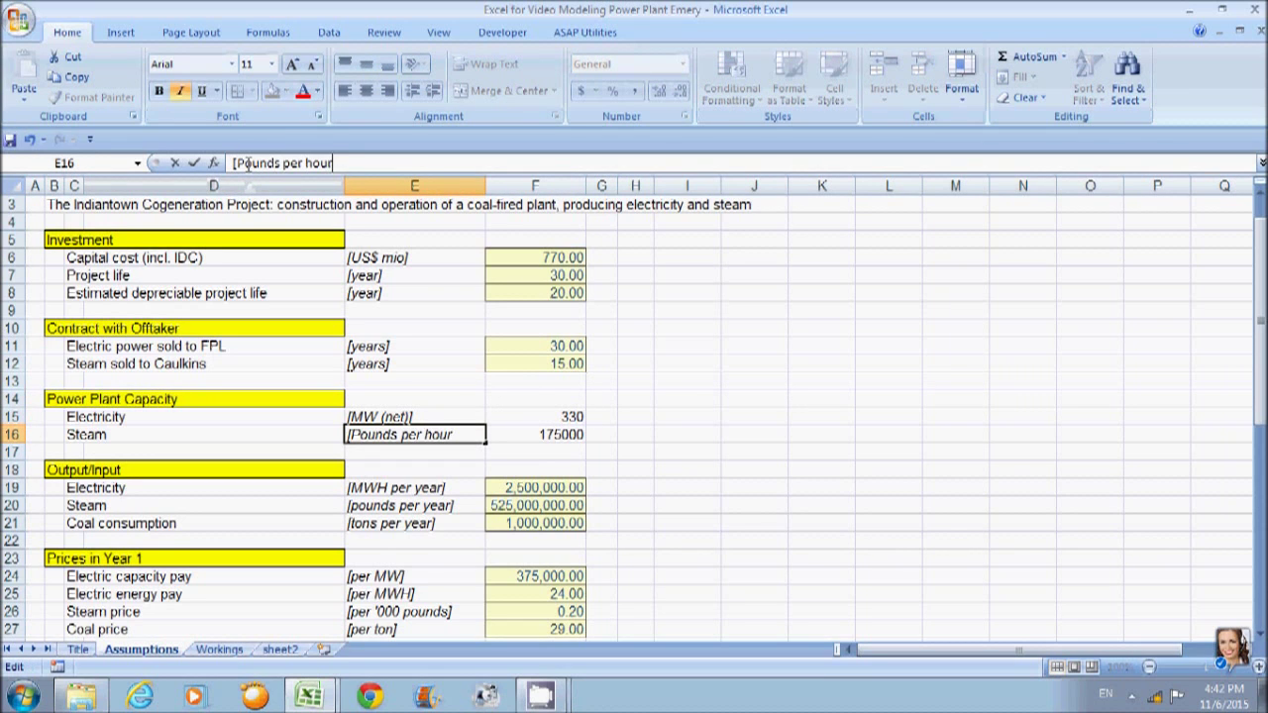
type("]")
key("Return")
Format the electricity and steam capacity values in F15:F16 as numbers with thousands separators and two decimals.
key("Right")
key("Up")
key("shift+Up")
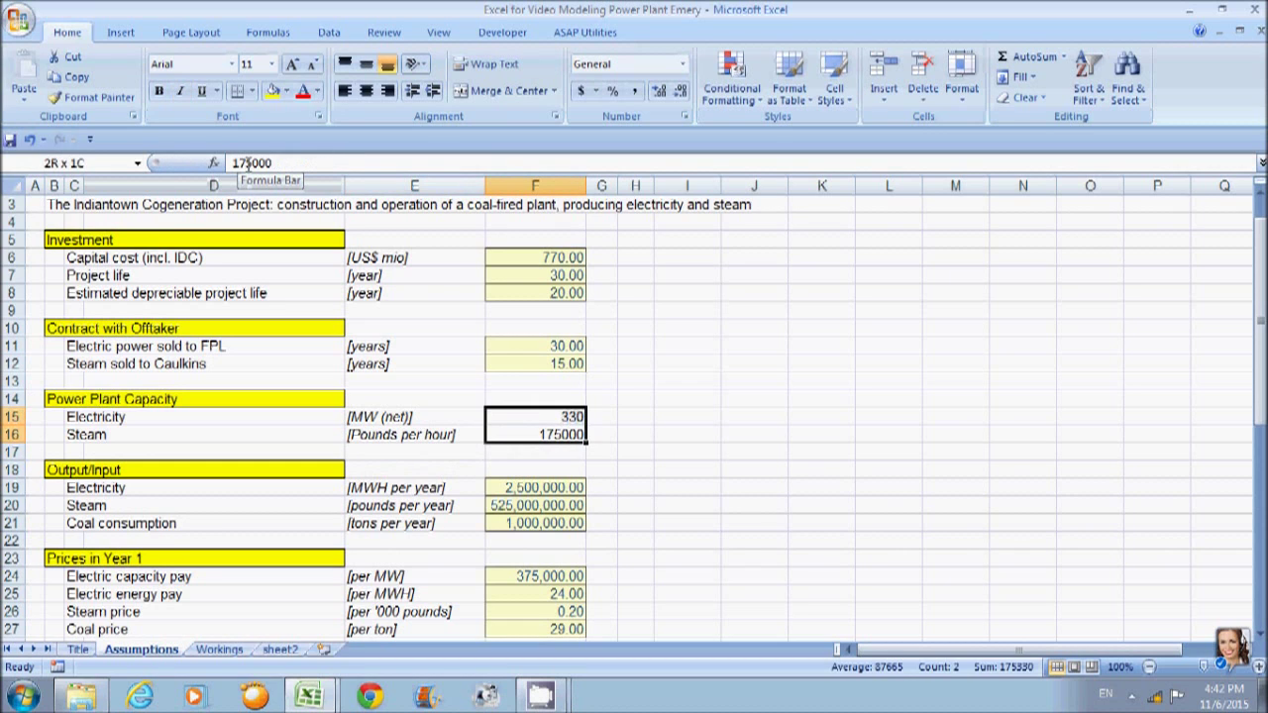
key("Up")
key("Up")
key("Up")
key("Up")
key("Up")
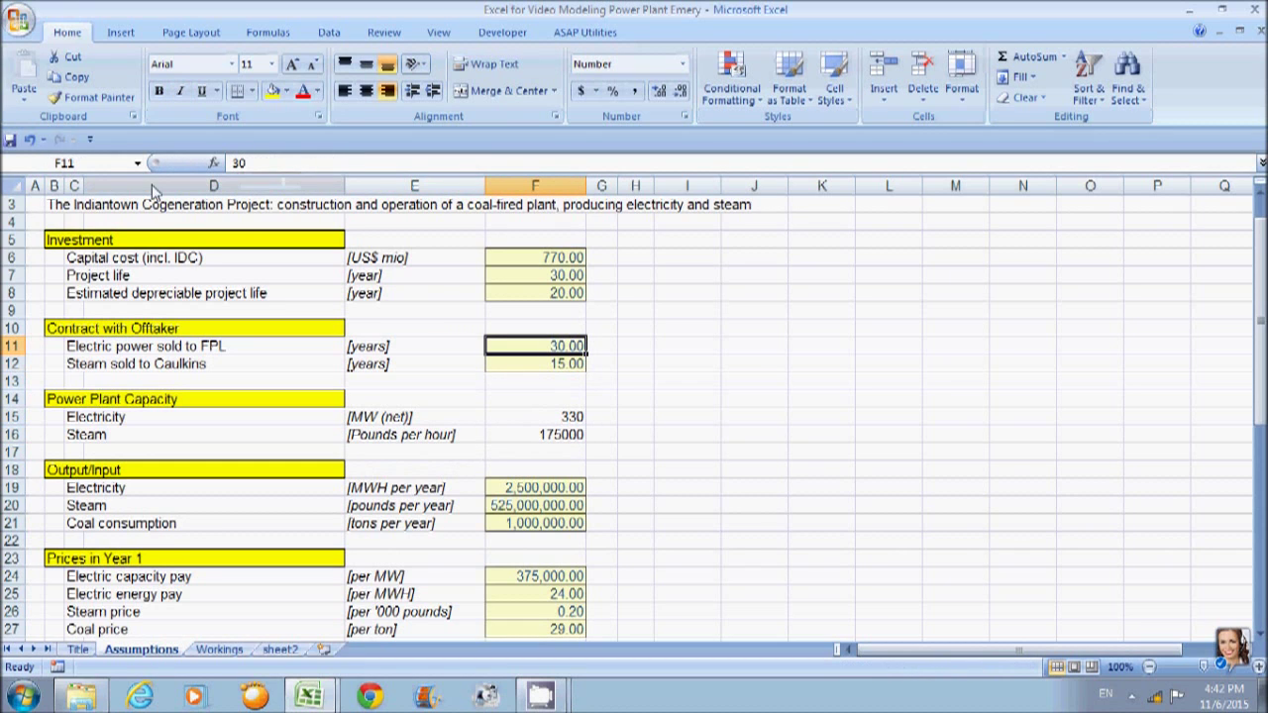
key("Down")
key("Down")
key("Down")
key("Down")
key("shift+Down")
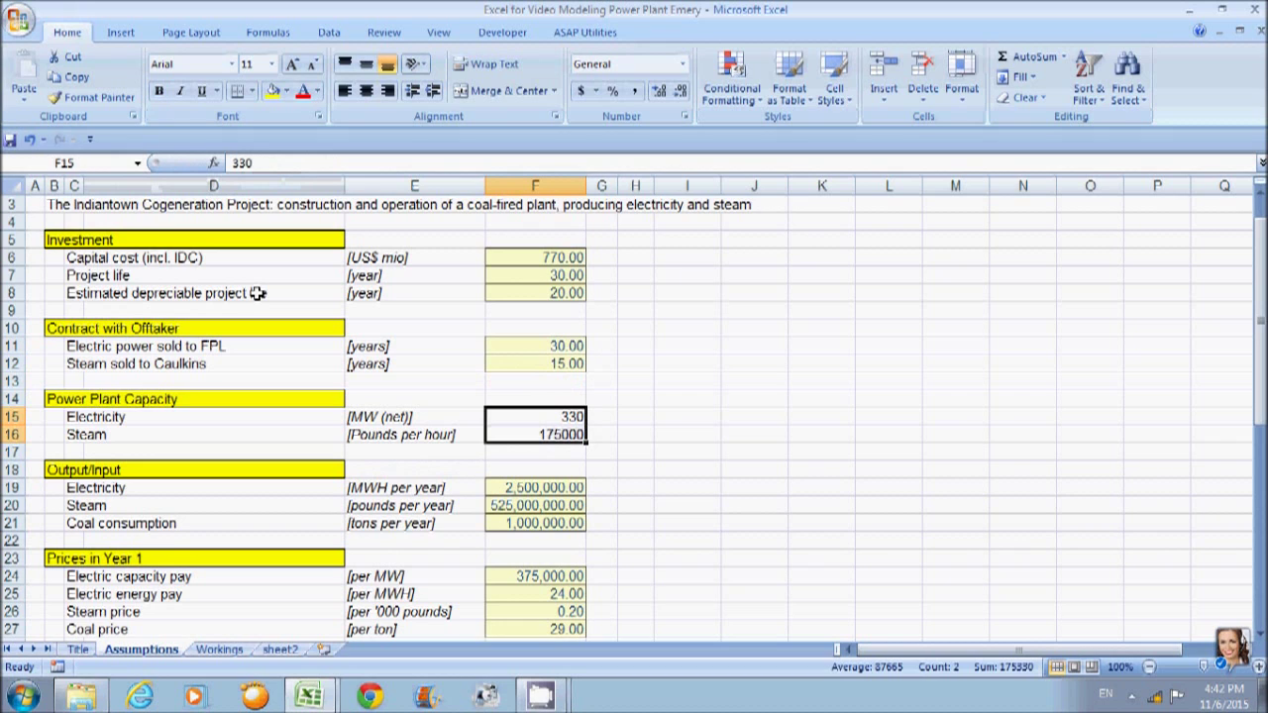
key("ctrl+shift+1")
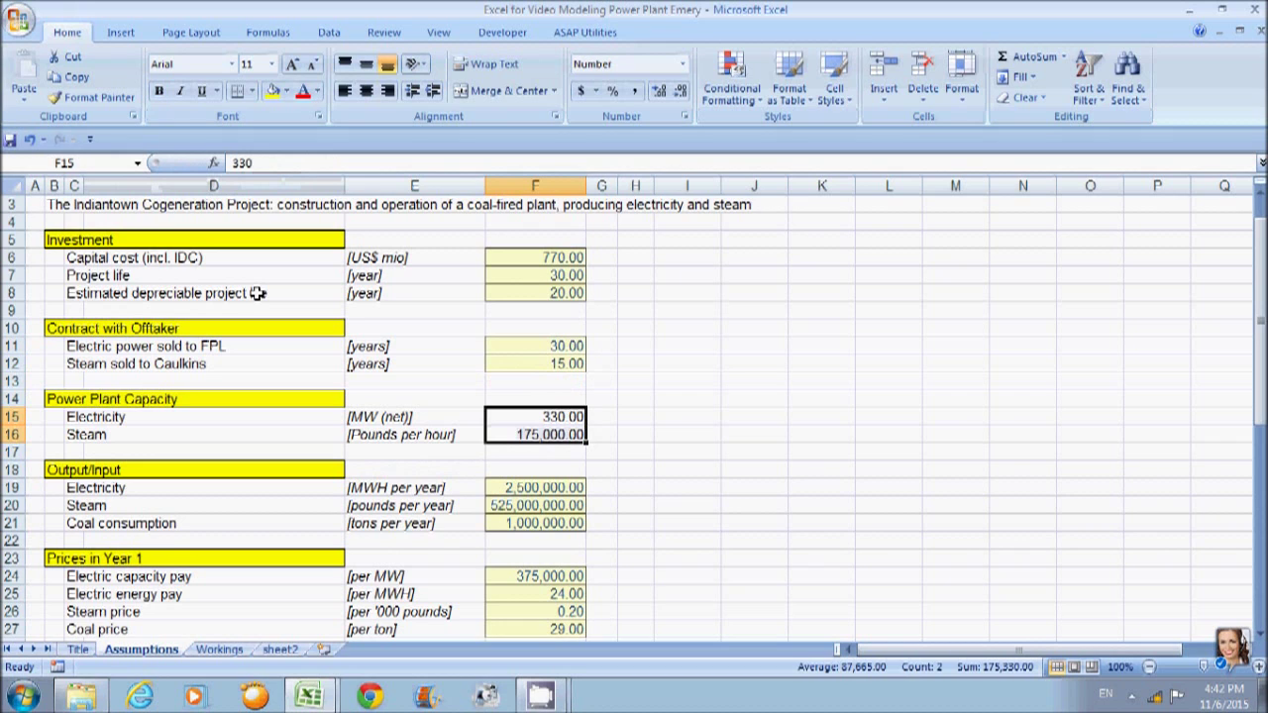
Apply the pale-yellow bordered cell style of the other assumption values to F15:F16 and save the workbook.
left_click(834, 87)
left_click(481, 394)
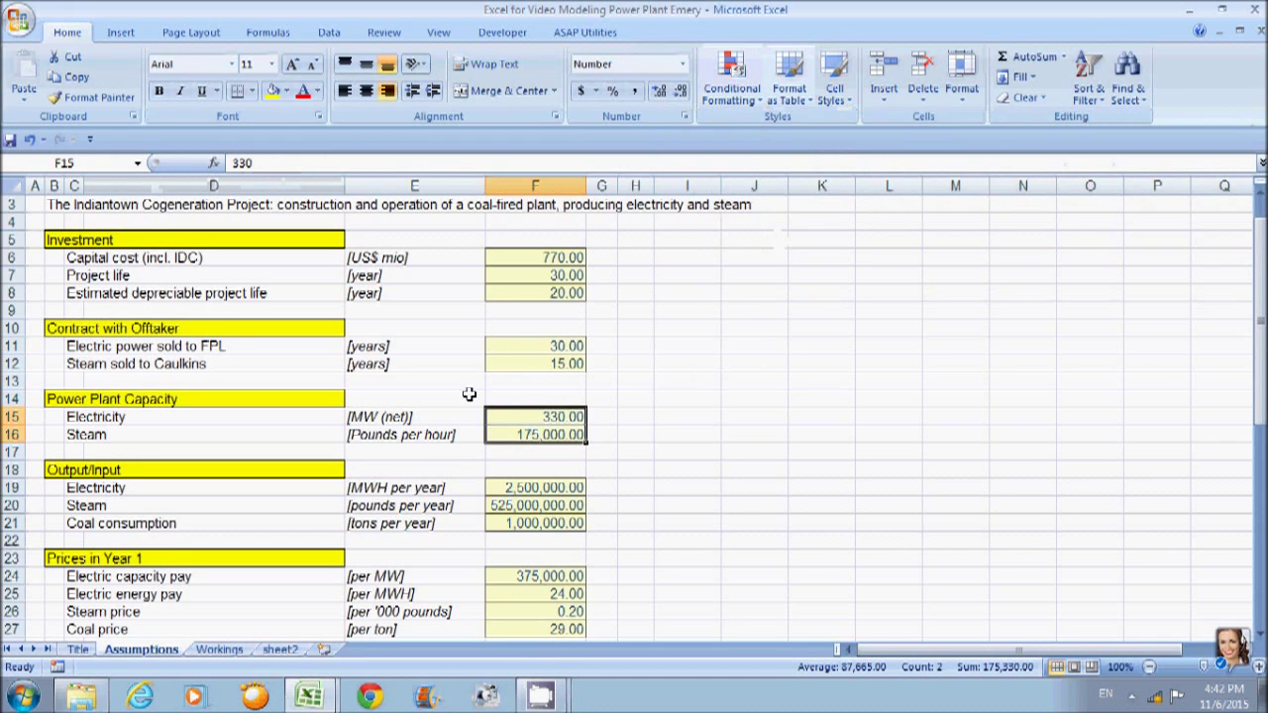
left_click(481, 394)
key("ctrl+s")
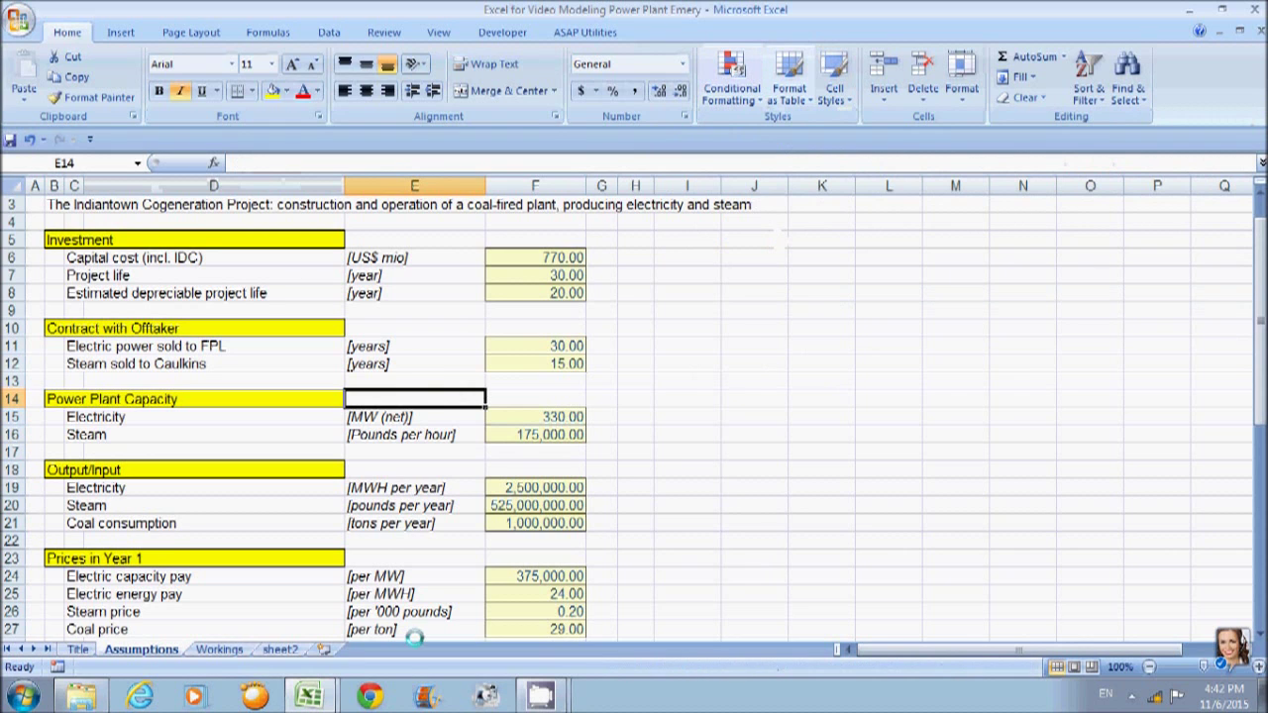
On the Workings sheet, examine the sections from the period counter and flags down to the revenue rows.
left_click(219, 651)
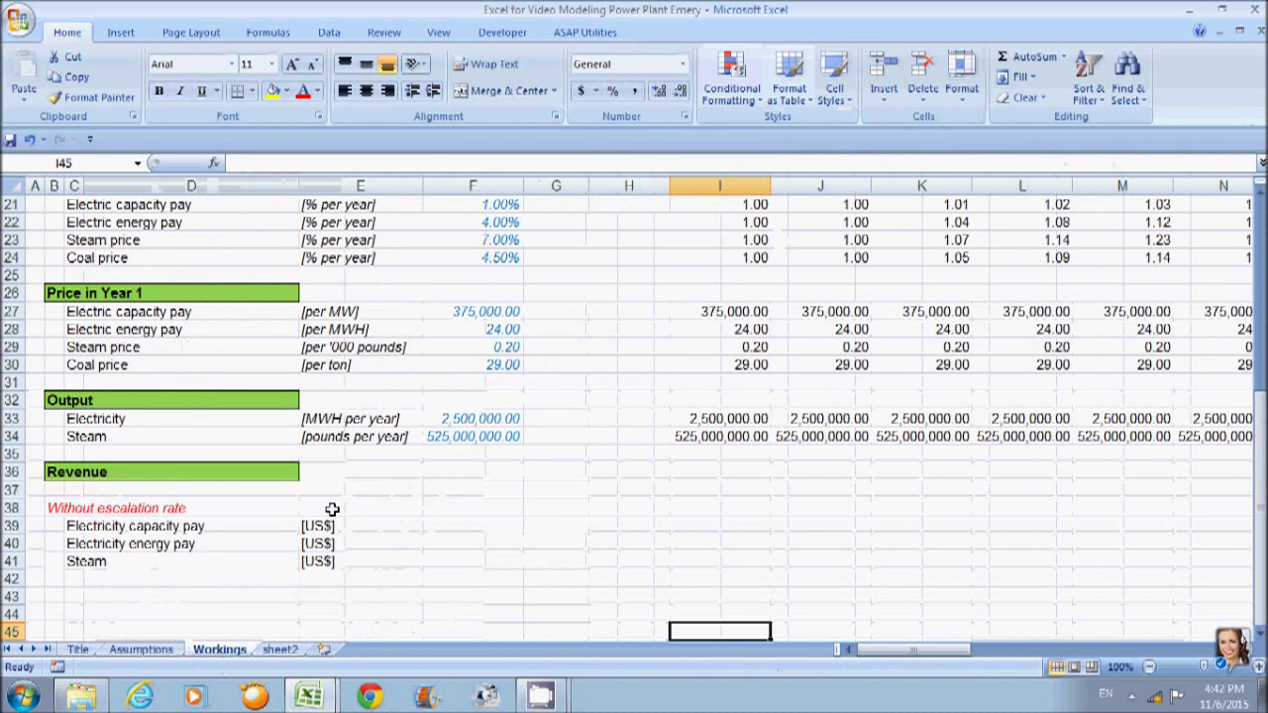
left_click(302, 525)
key("Left")
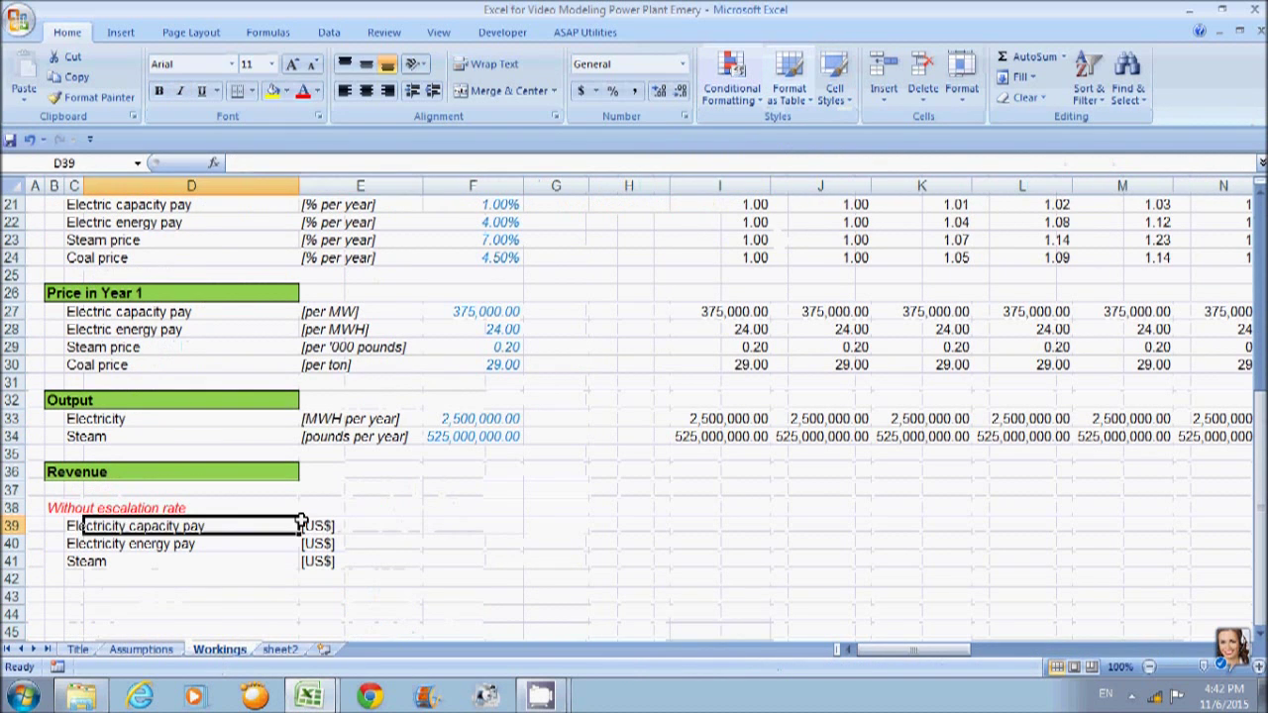
key("Right")
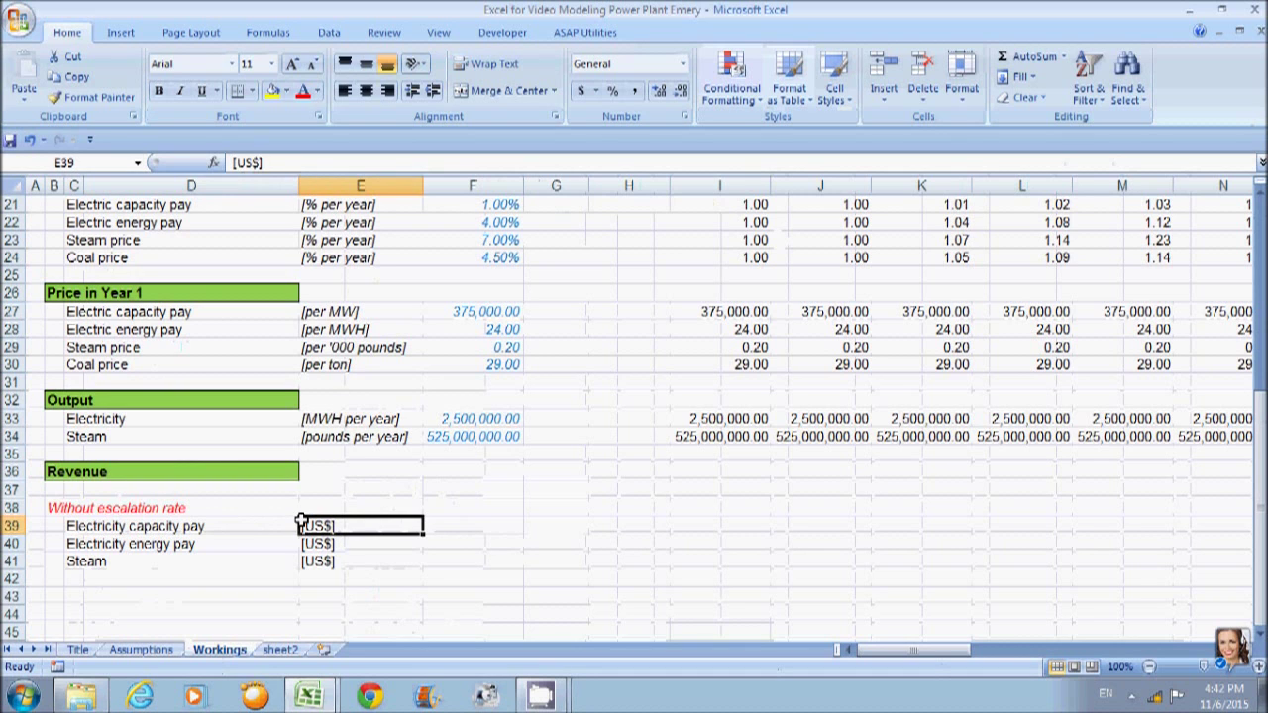
key("Left")
key("Up")
key("Up")
key("Up")
key("Up")
key("Up")
key("Up")
key("Up")
key("Up")
key("Up")
key("Up")
key("Up")
key("Up")
key("Up")
key("Up")
key("Up")
key("Up")
key("Up")
key("Up")
key("Up")
key("Up")
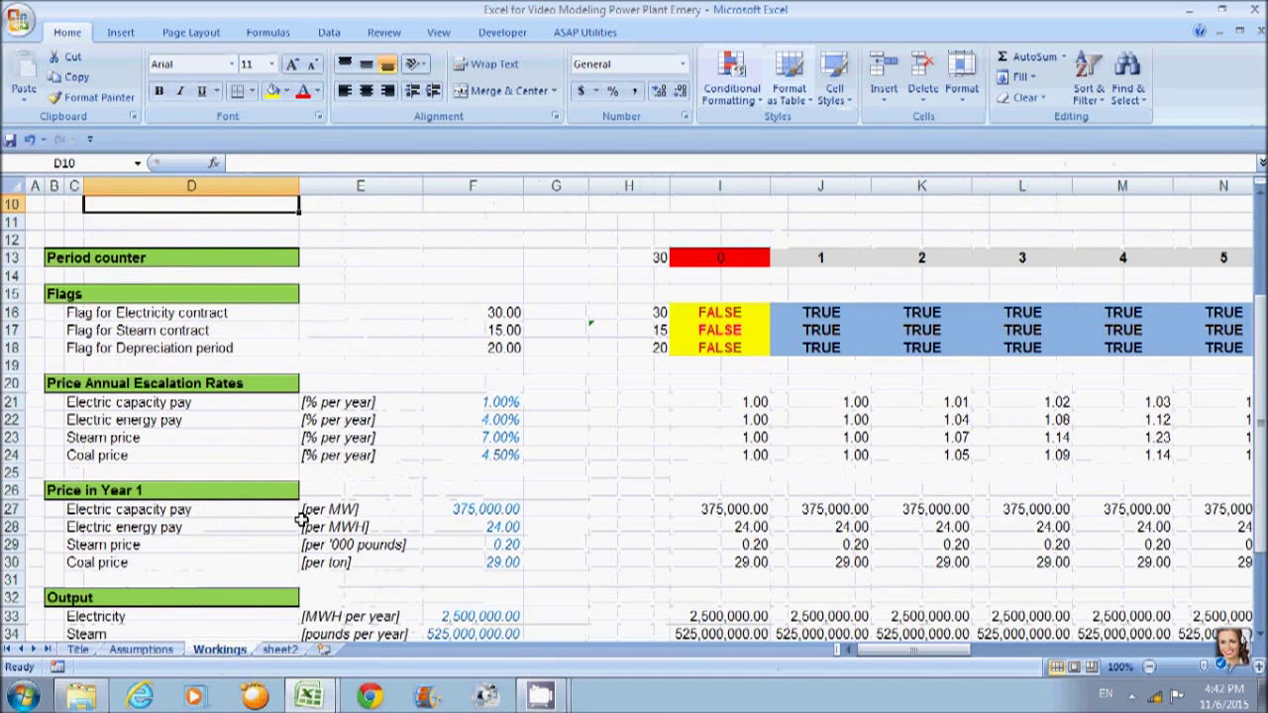
key("Up")
key("Up")
key("Down")
key("Down")
key("Down")
key("Down")
key("Down")
key("Down")
key("Down")
key("Down")
key("Down")
key("Down")
key("Down")
key("Down")
key("Down")
key("Down")
key("Down")
key("Down")
key("Down")
key("Down")
key("Down")
key("Down")
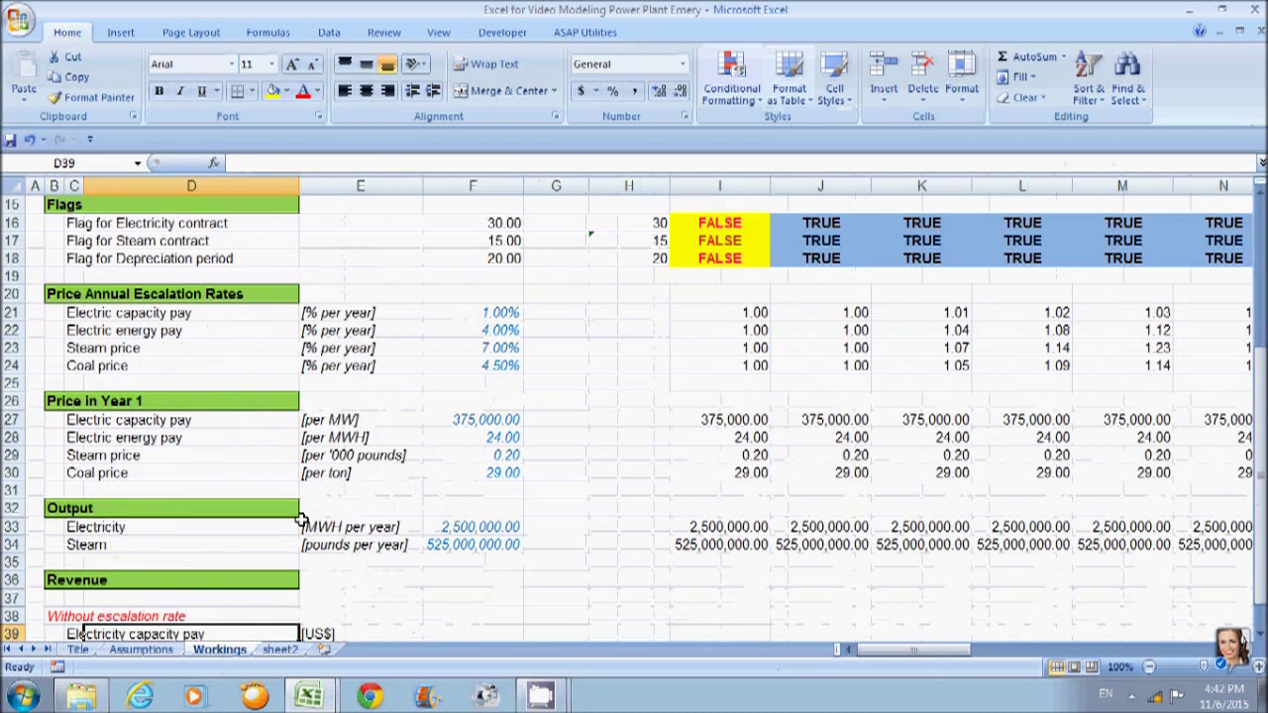
key("Down")
key("Down")
key("Down")
key("Down")
key("Down")
key("Down")
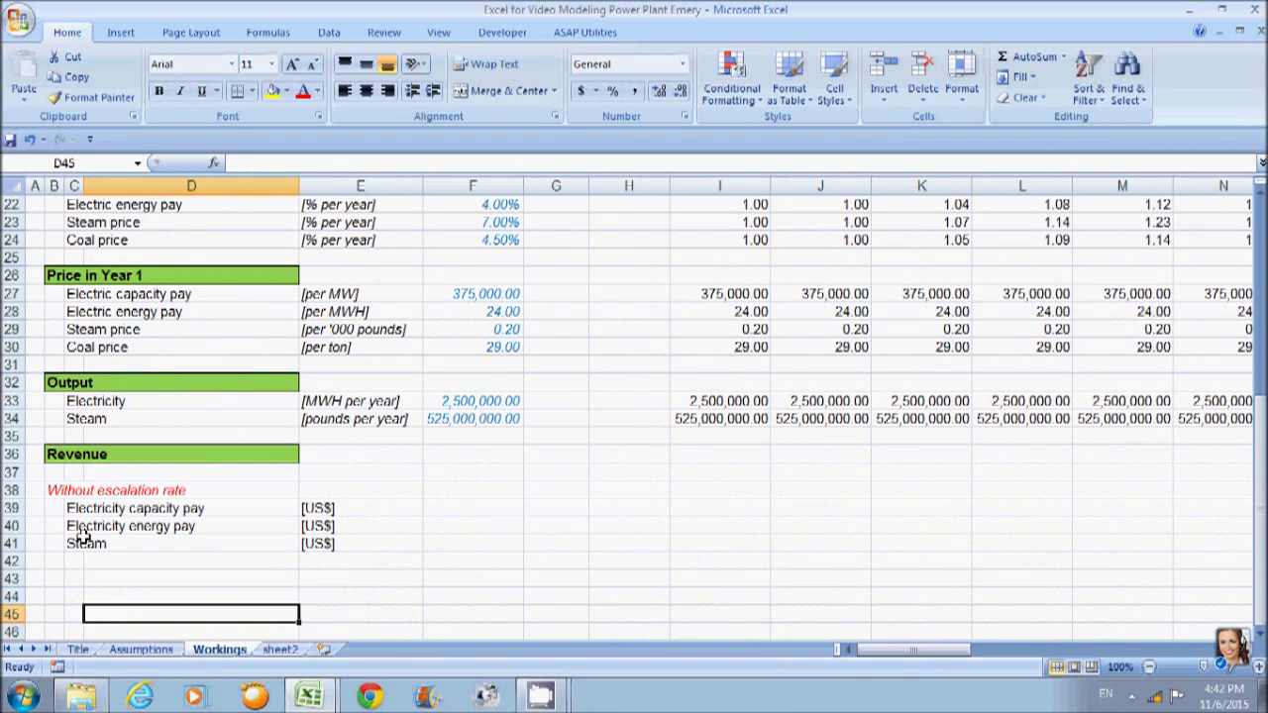
Insert four blank rows between the Output section and the Revenue heading on the Workings sheet.
left_click(12, 381)
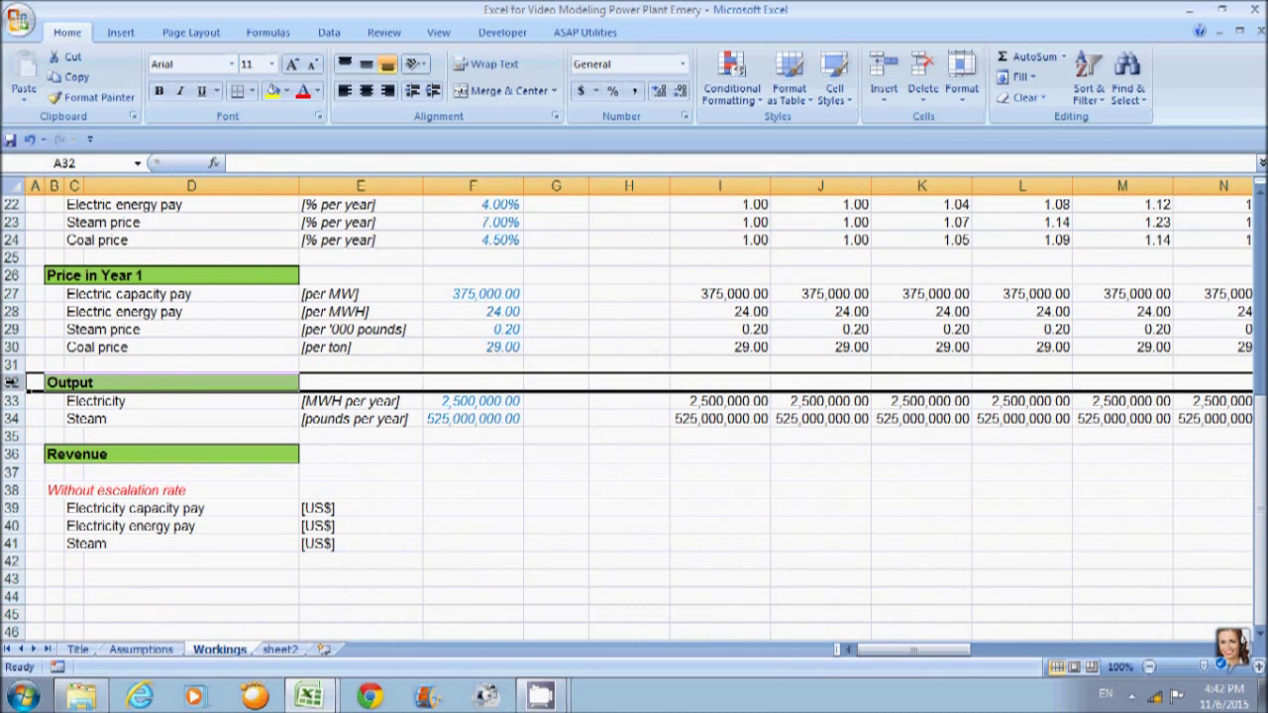
left_click(9, 437)
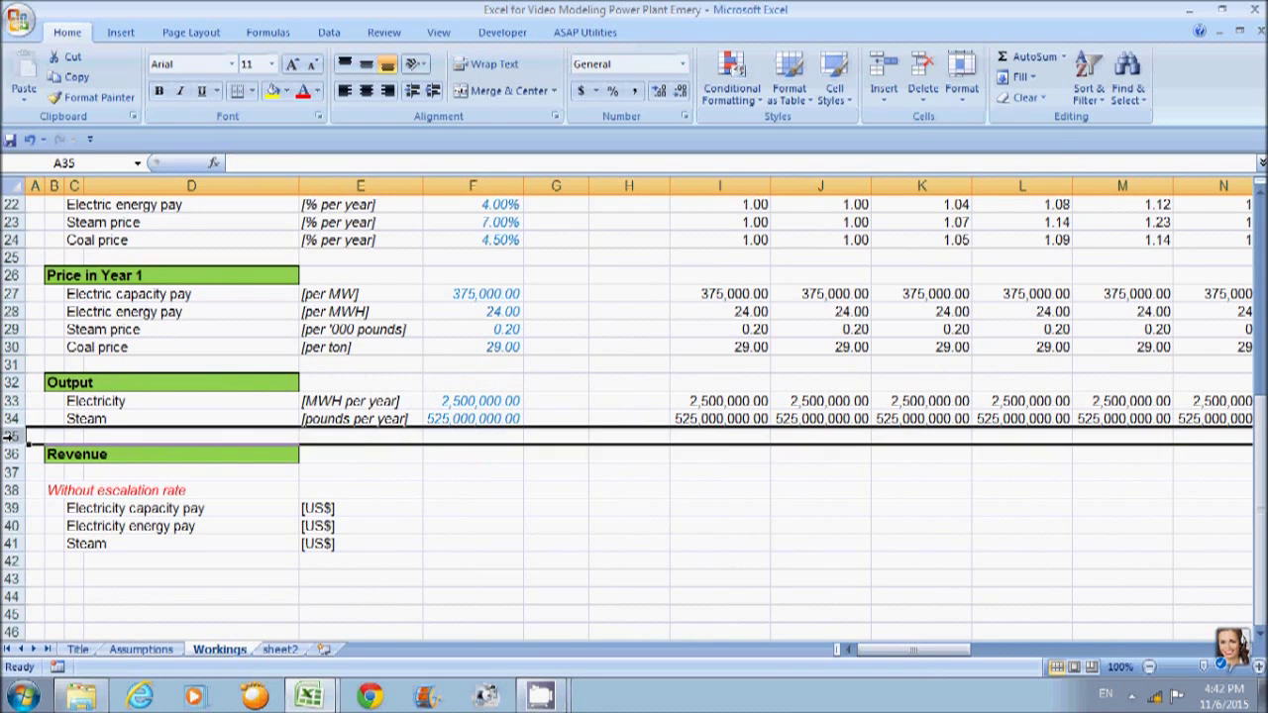
key("shift+Down")
key("shift+Down")
key("shift+Down")
key("shift+Down")
key("shift+Up")
key("shift+Up")
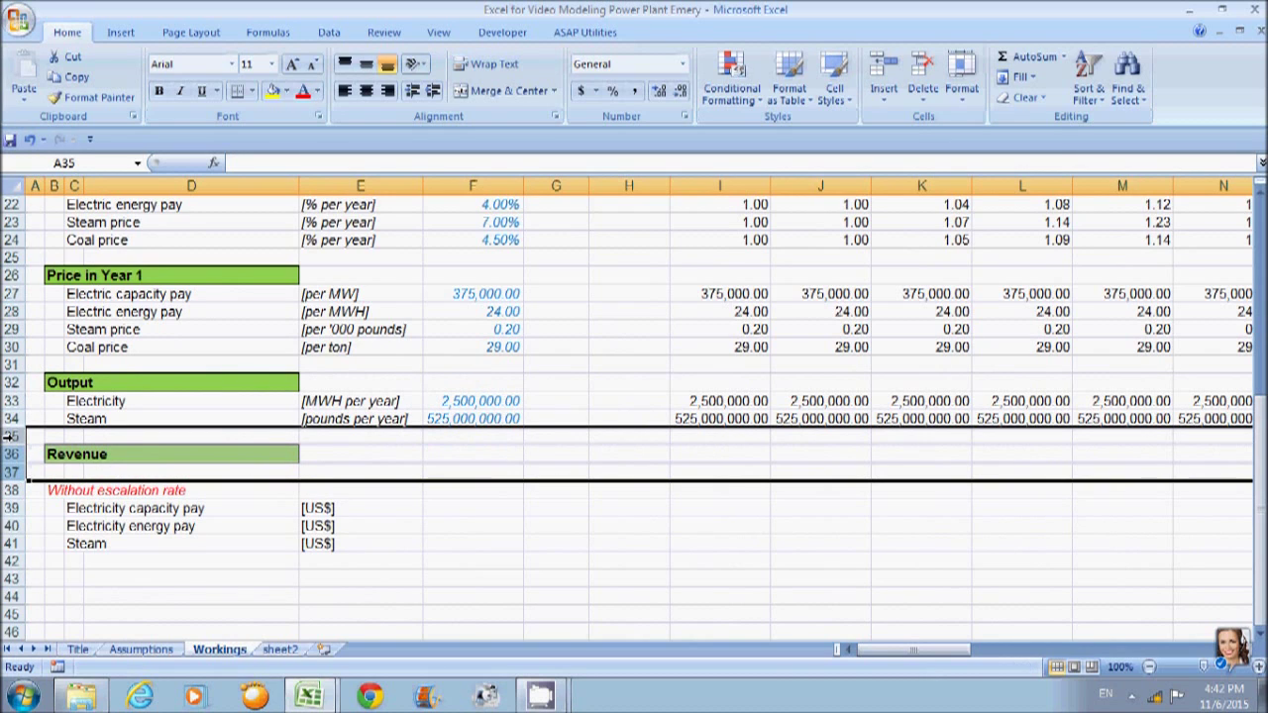
key("ctrl+shift+plus")
key("Right")
key("Right")
key("Left")
key("Down")
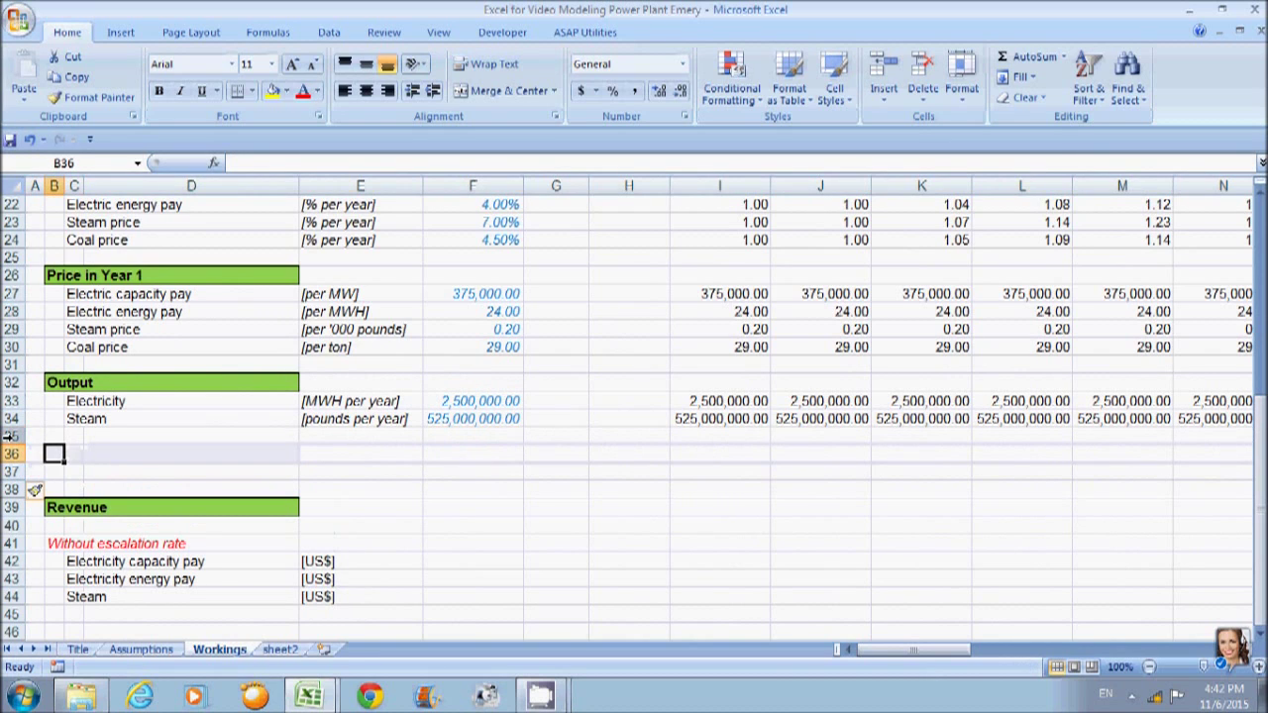
left_click(10, 453)
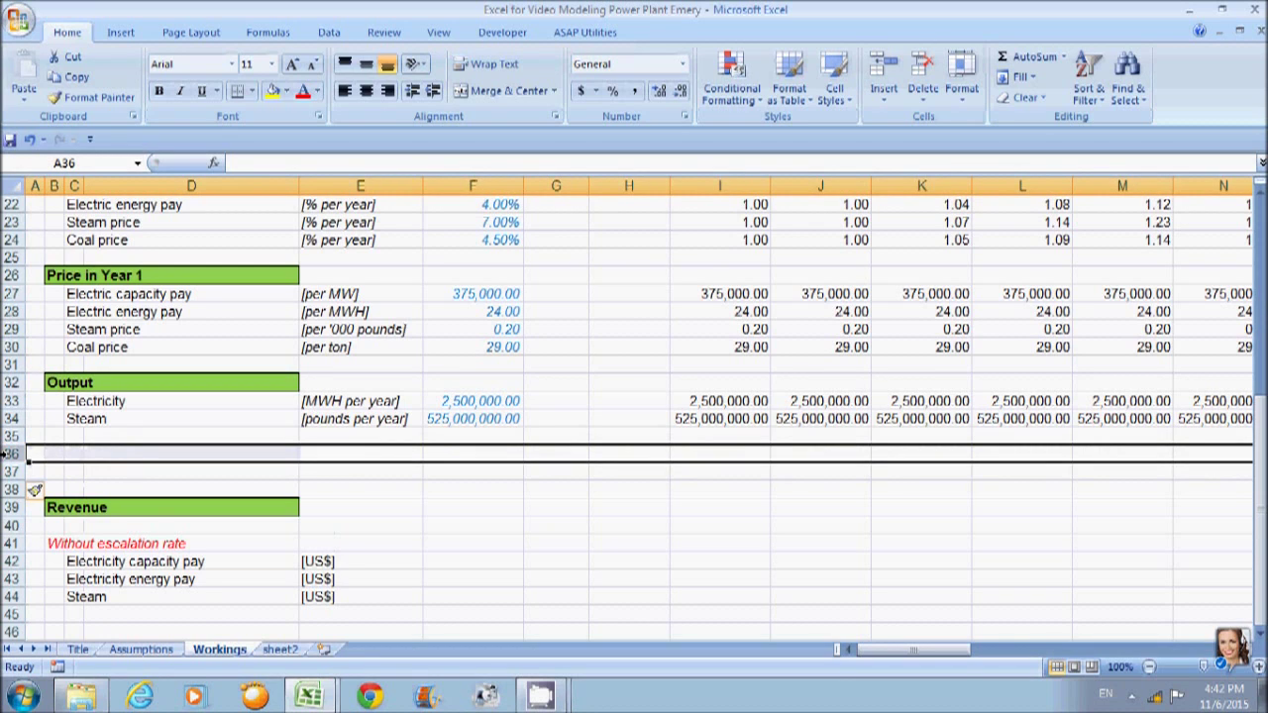
key("ctrl+shift+plus")
Enter the section heading "Power Plant Capacity" in cell B36.
key("Right")
type("Coal")
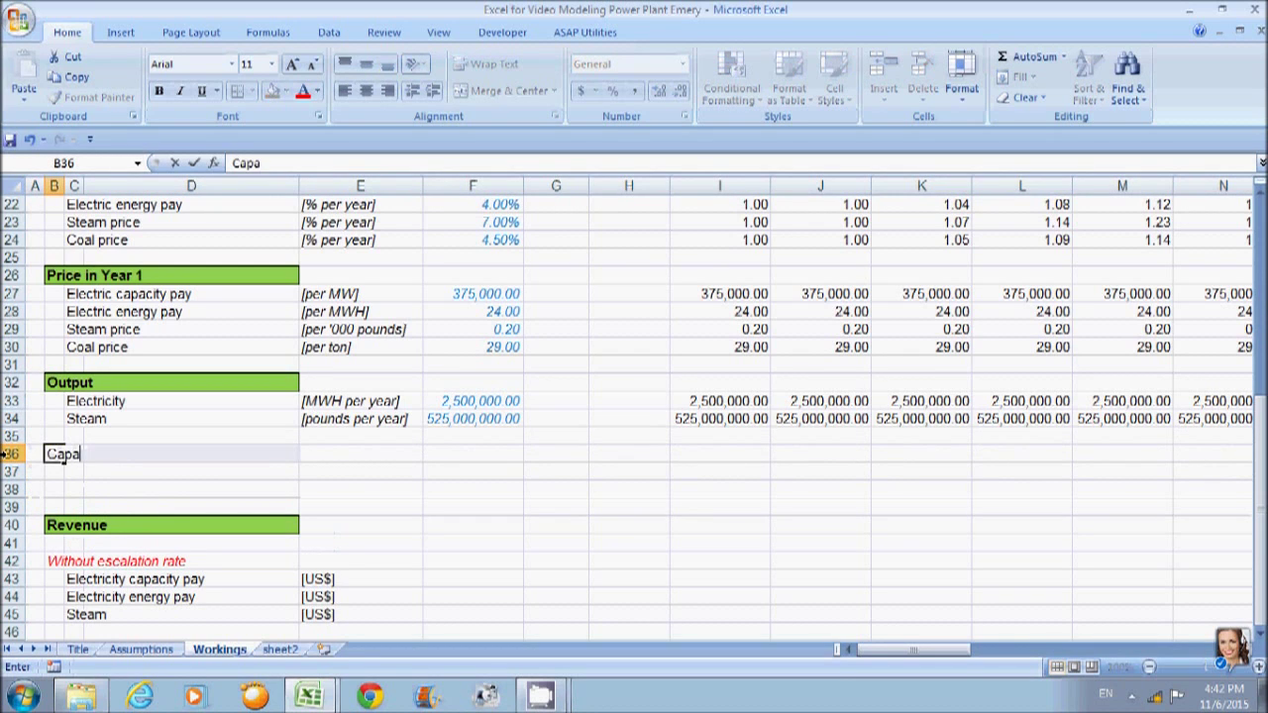
key("BackSpace")
key("BackSpace")
key("BackSpace")
key("BackSpace")
type("Power Plant")
key("Left")
type("Ca")
key("ctrl+Return")
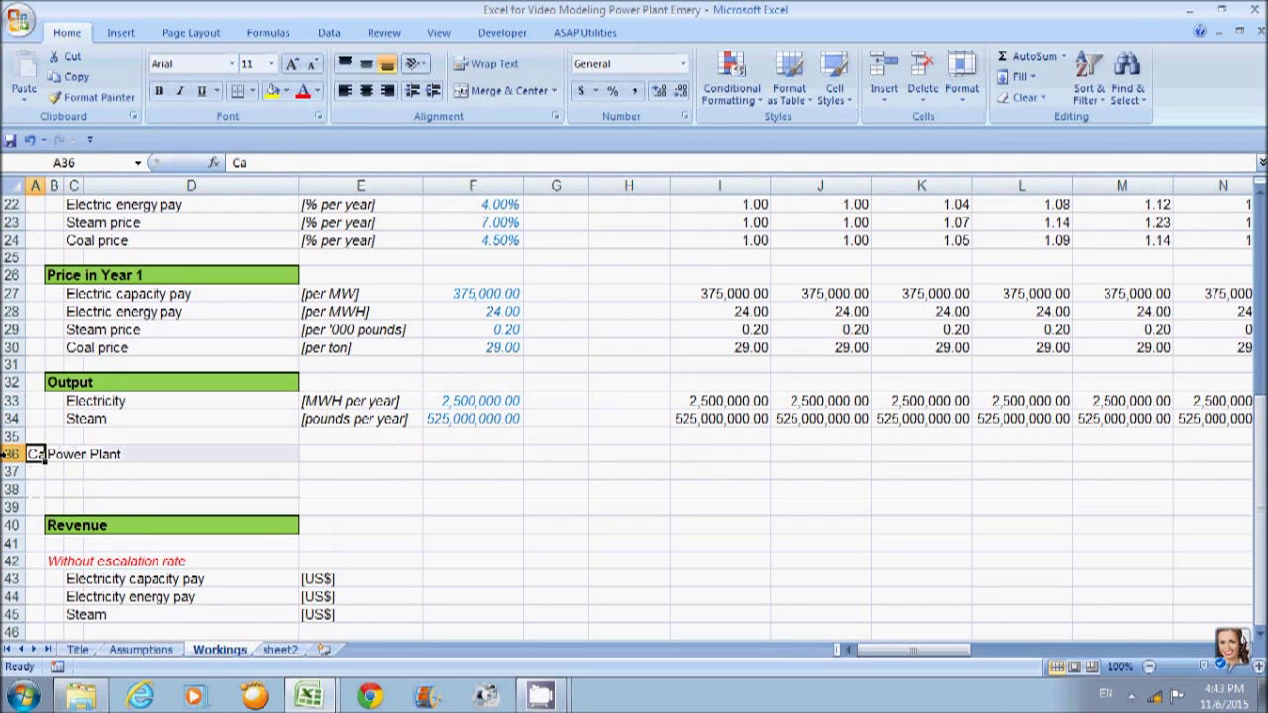
key("BackSpace")
key("Right")
key("Right")
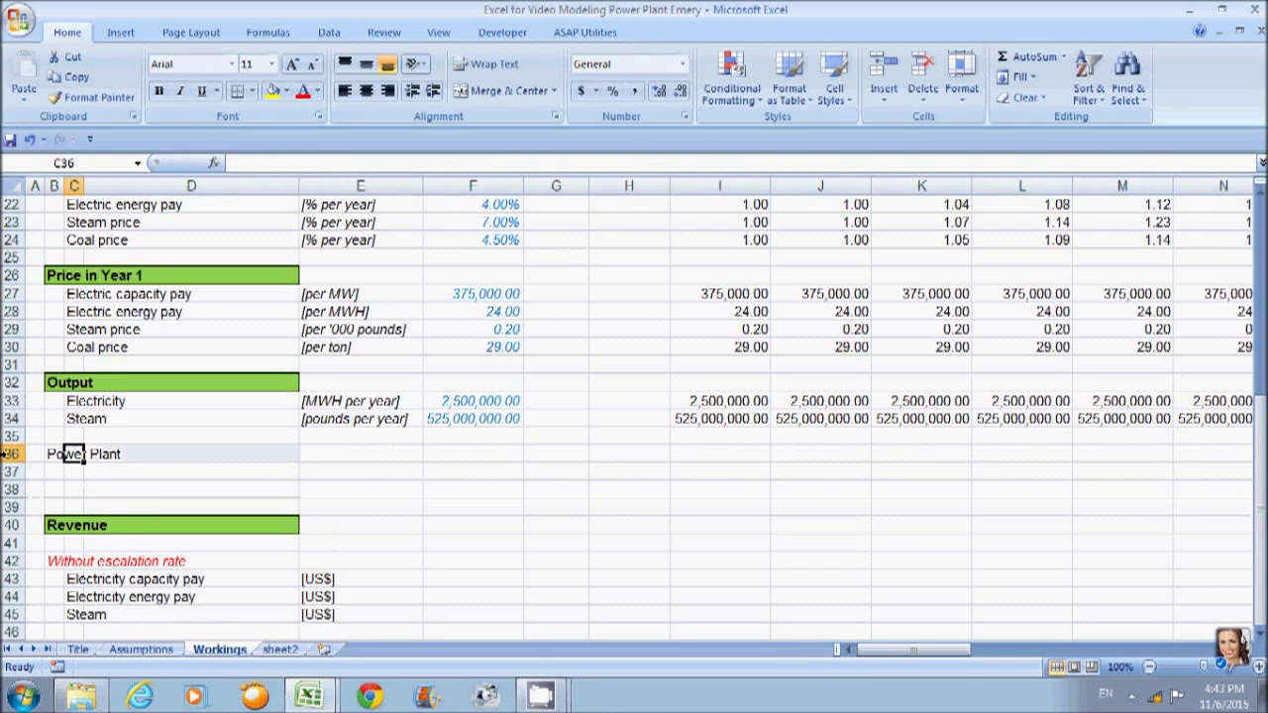
key("Left")
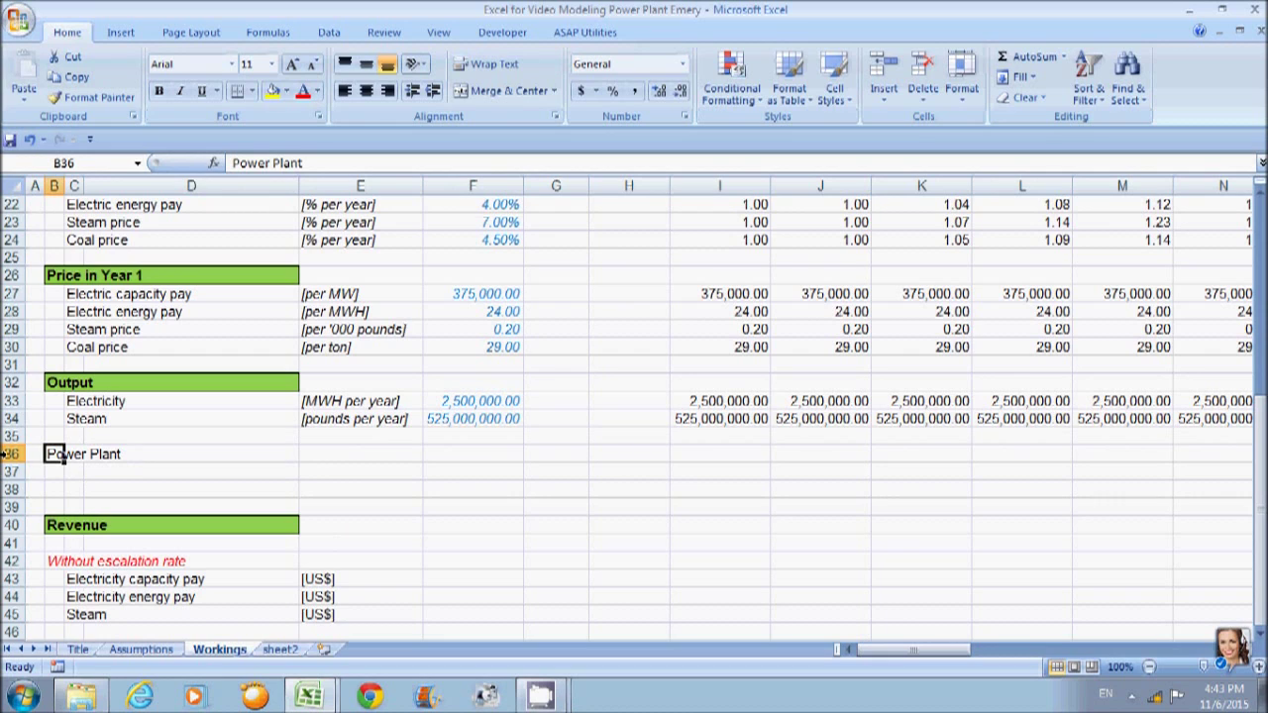
left_click(313, 162)
type("C")
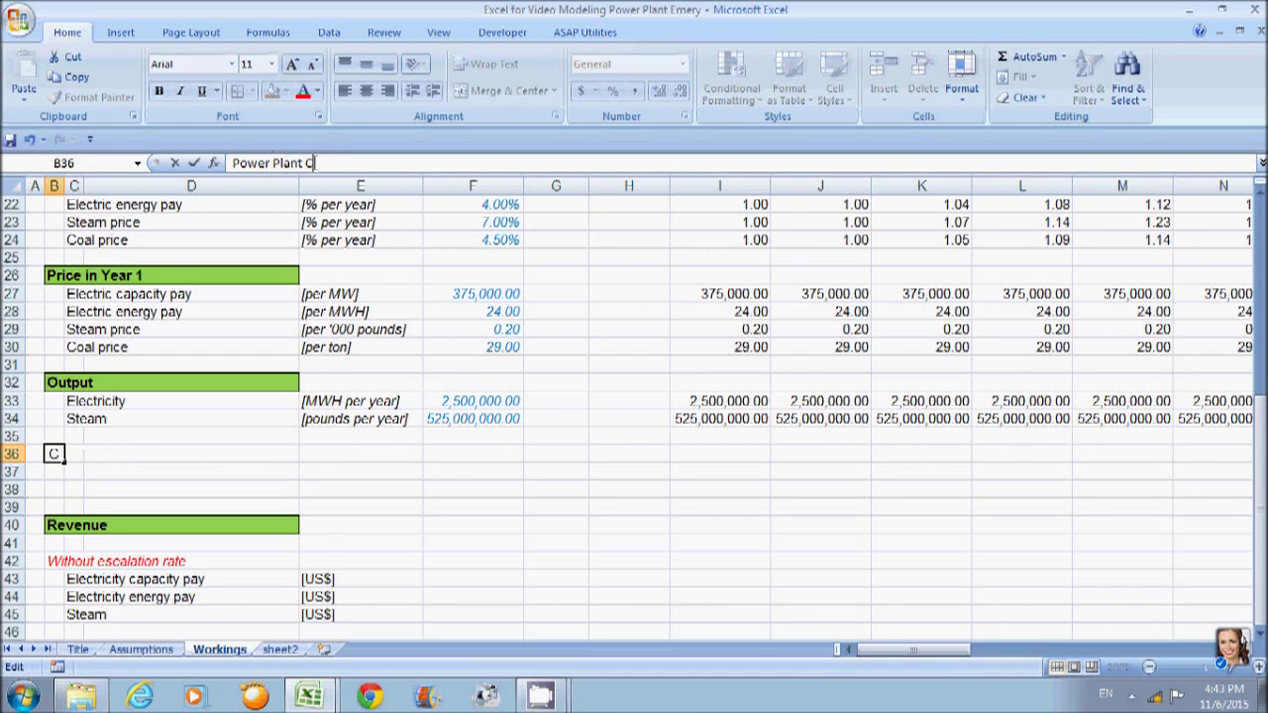
type("apacity")
key("Return")
key("Up")
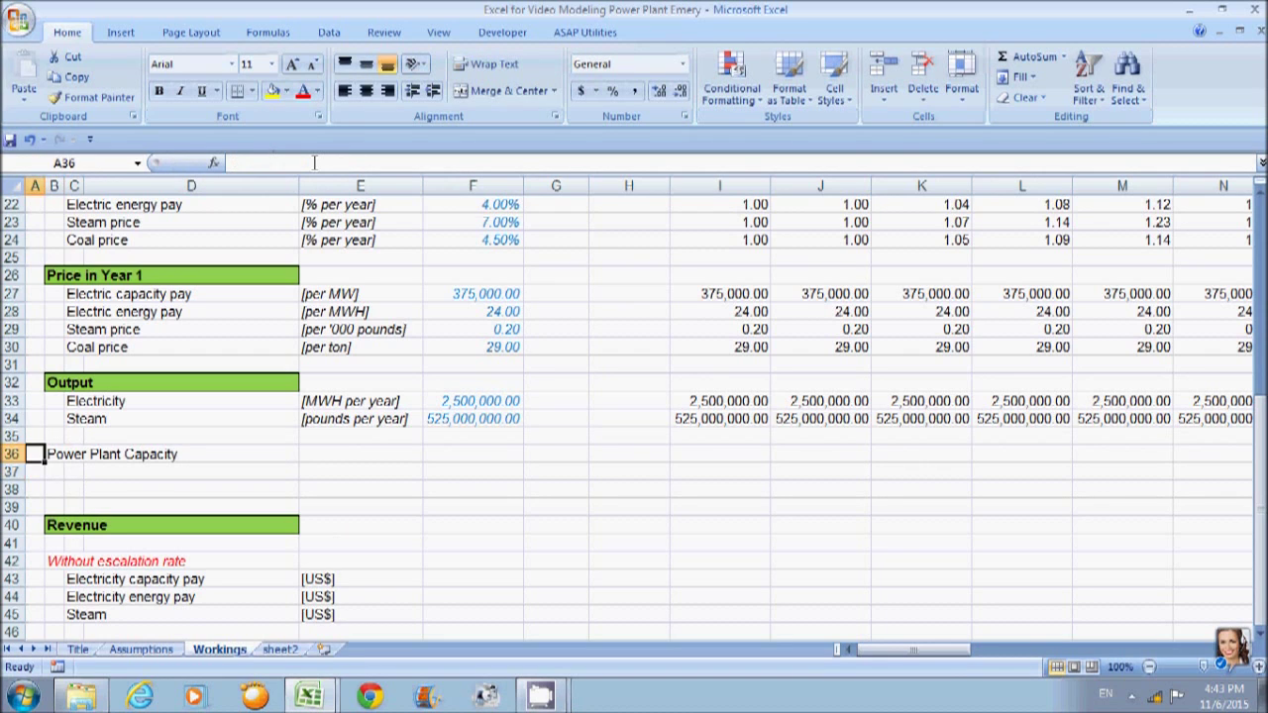
Try a green font color on the Power Plant Capacity heading in B36:D36 and undo it.
key("shift+Right")
key("shift+Right")
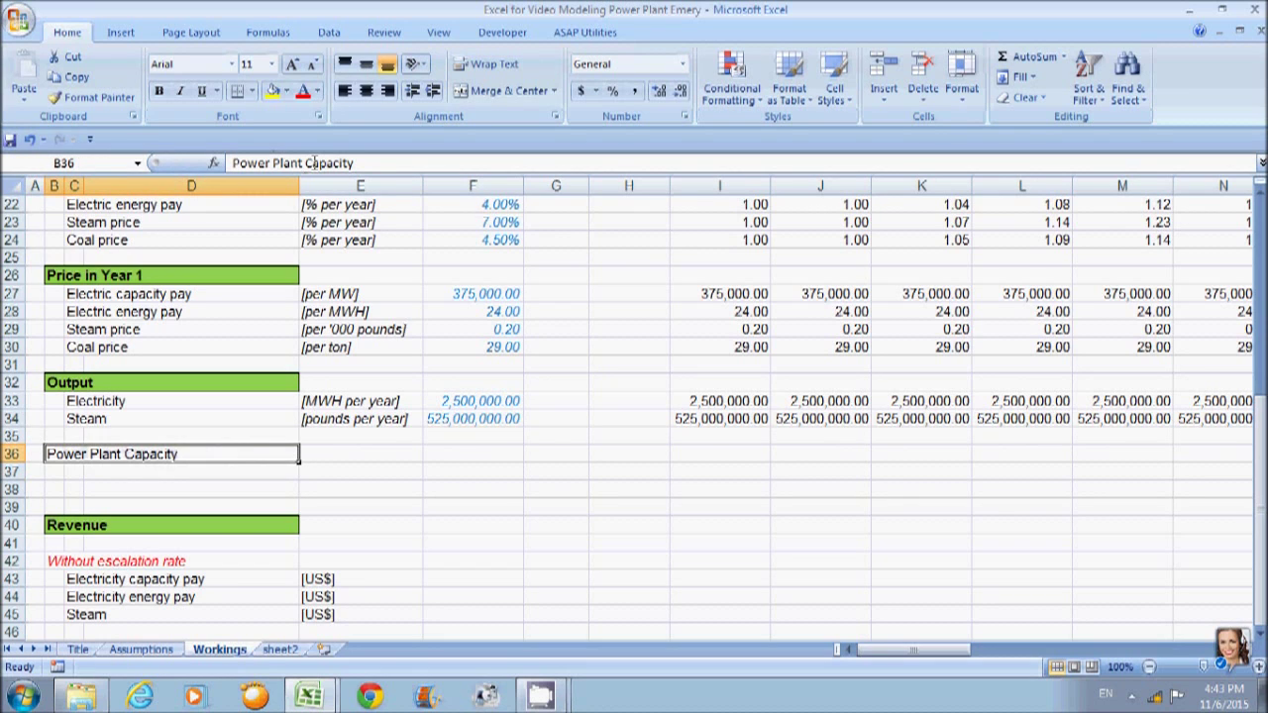
left_click(317, 91)
left_click(397, 287)
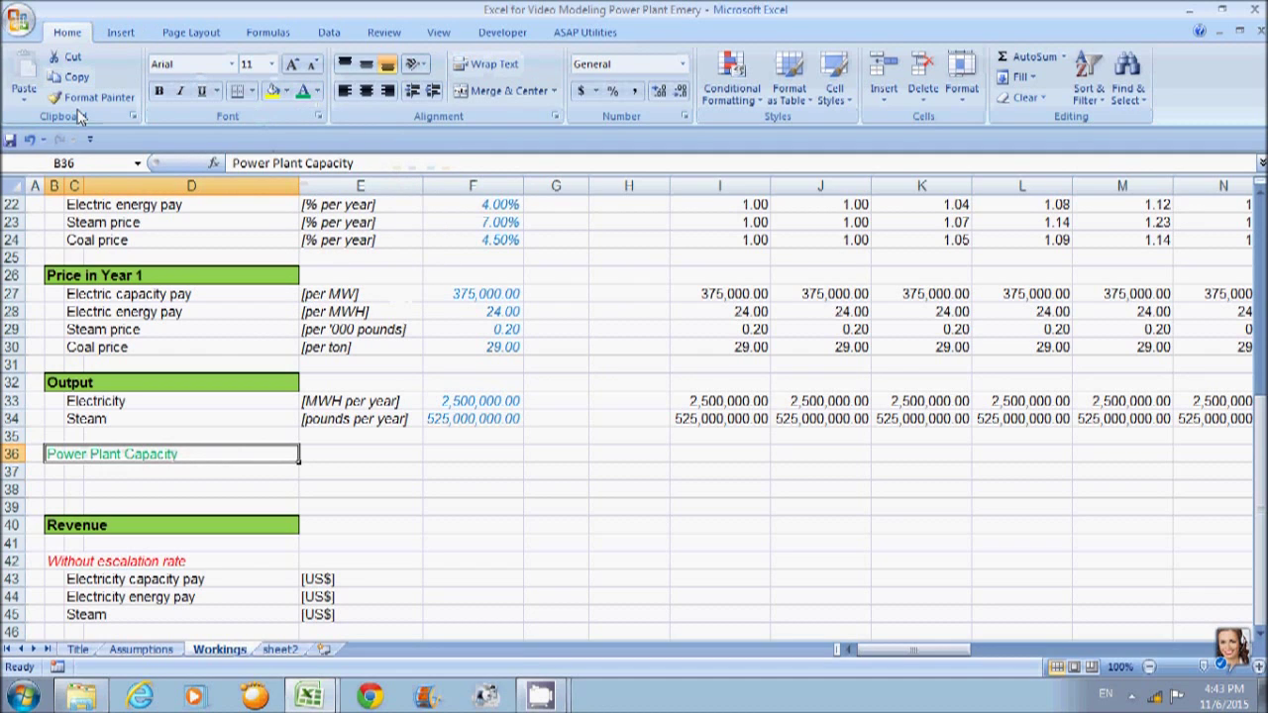
key("ctrl+z")
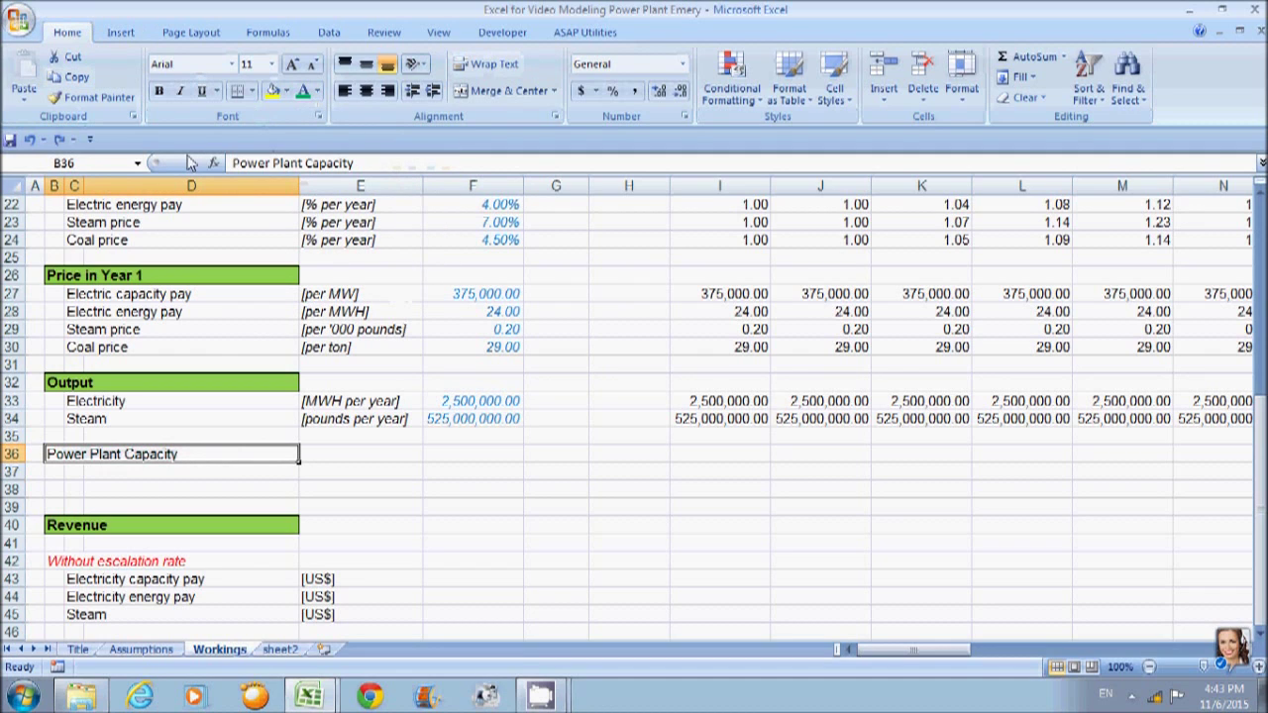
Copy the formatting of the Output heading in B32:D32 onto the Power Plant Capacity heading in row 36.
left_click(71, 383)
key("shift+Right")
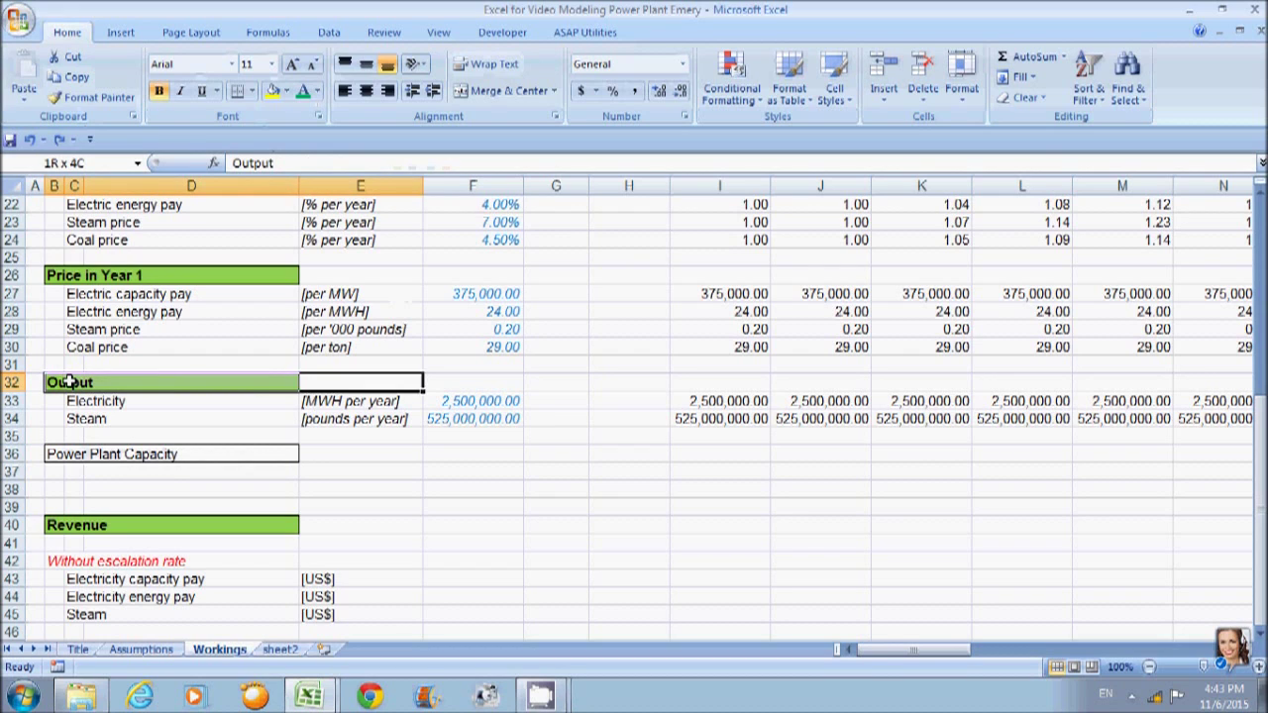
key("shift+Left")
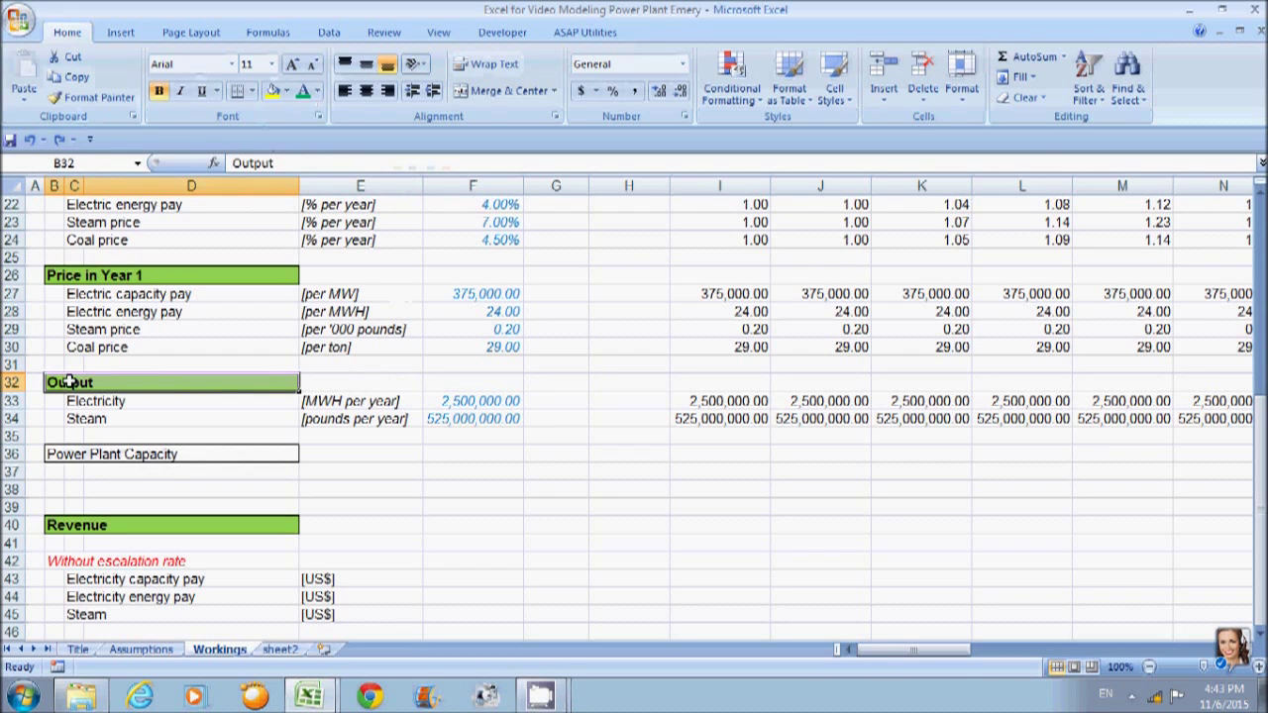
left_click(89, 97)
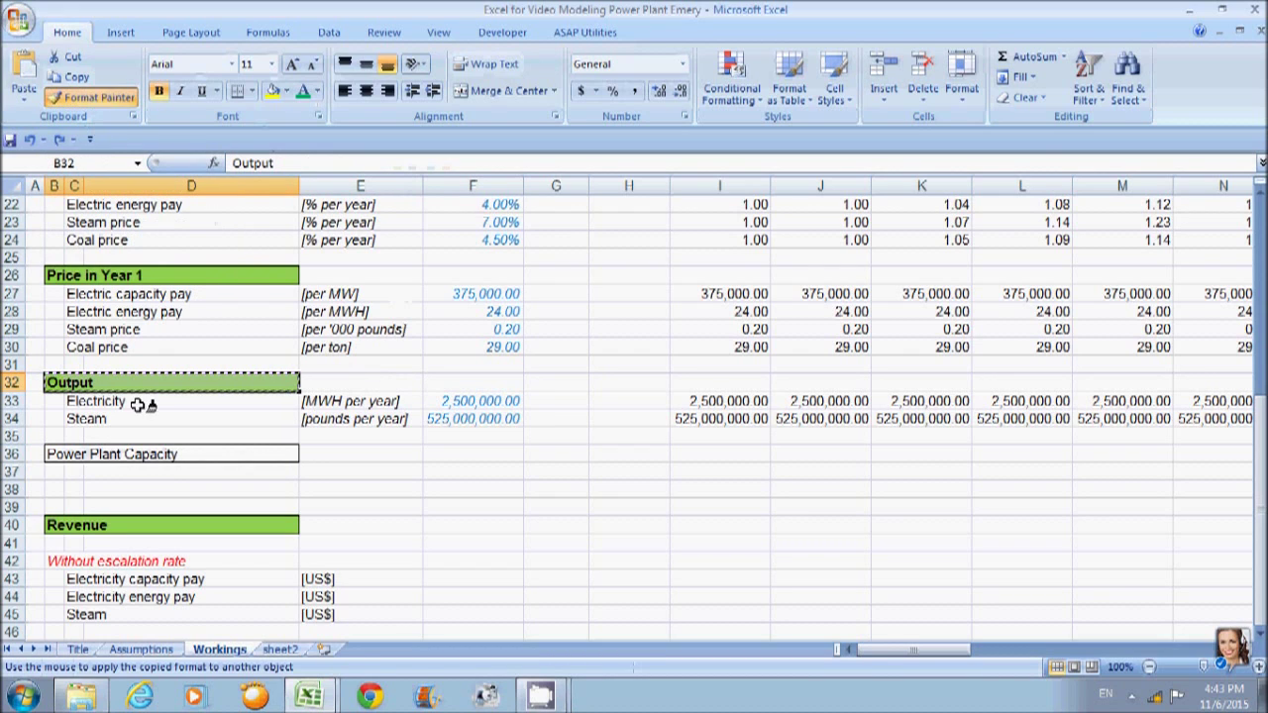
left_click(49, 457)
Enter the row labels "Electricity" in C37 and "Steam" in C38 under Power Plant Capacity.
left_click(74, 474)
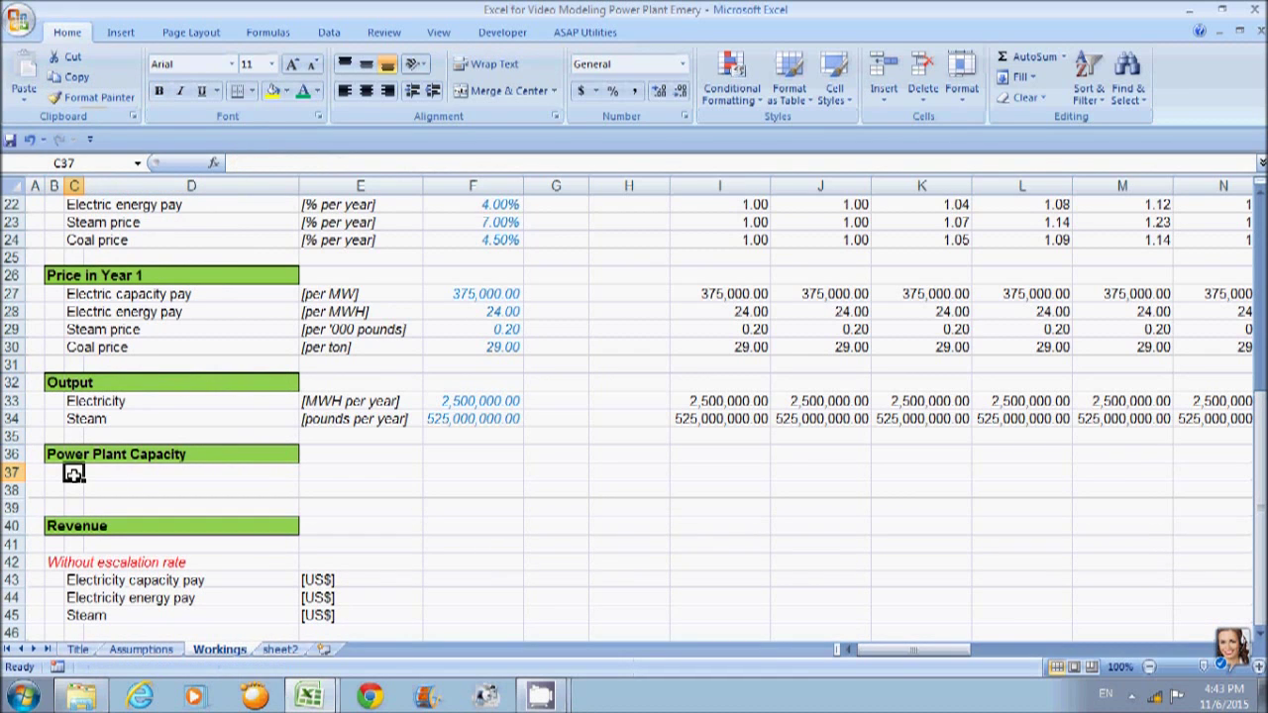
type("E")
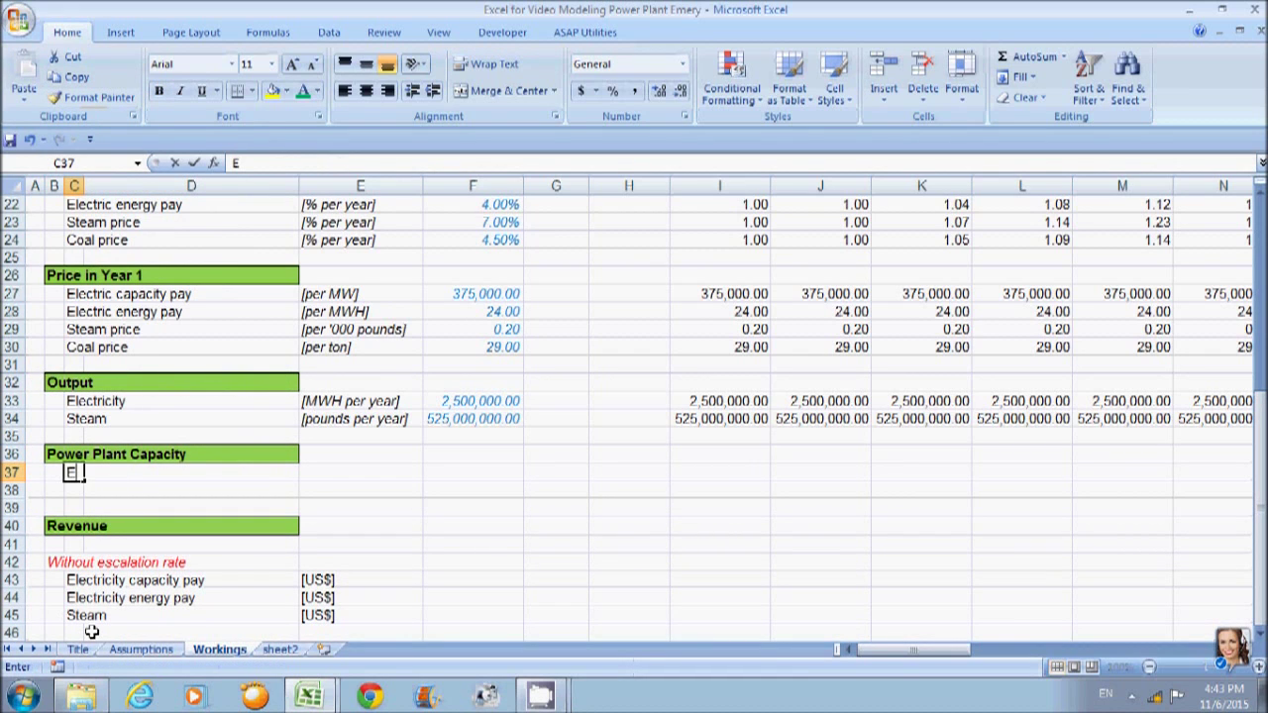
type("lectricity")
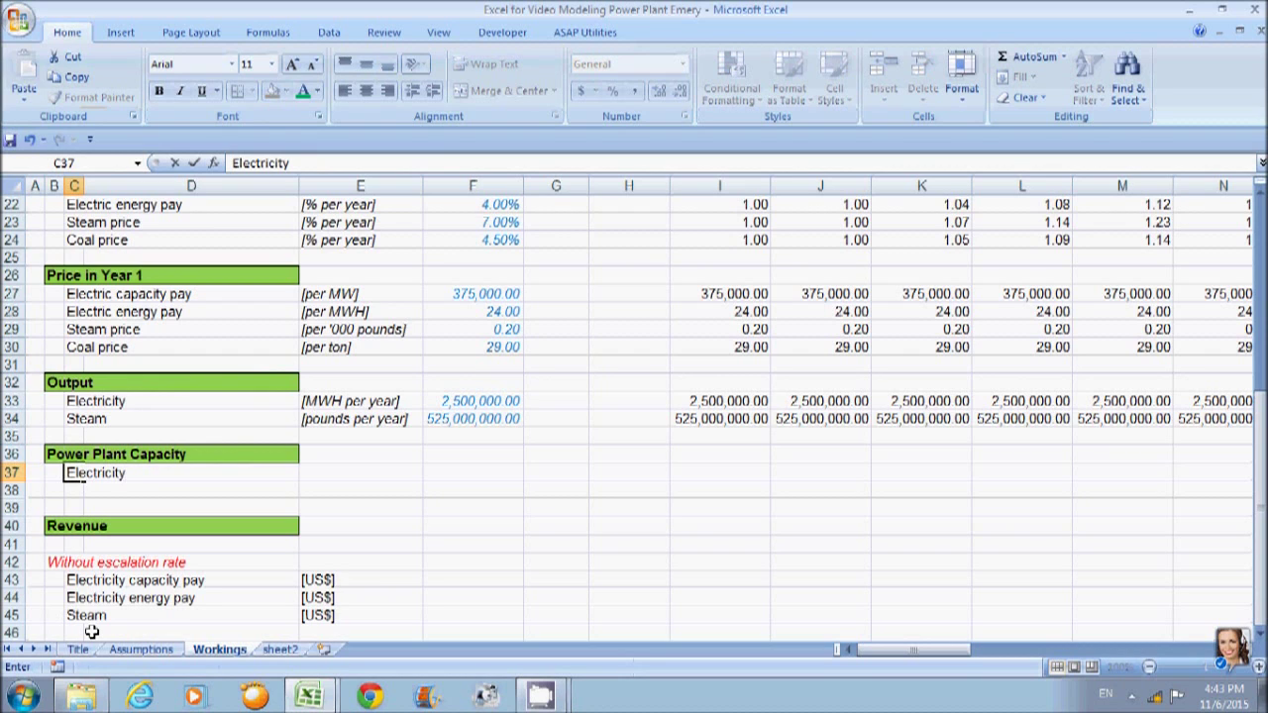
key("Return")
type("Steam")
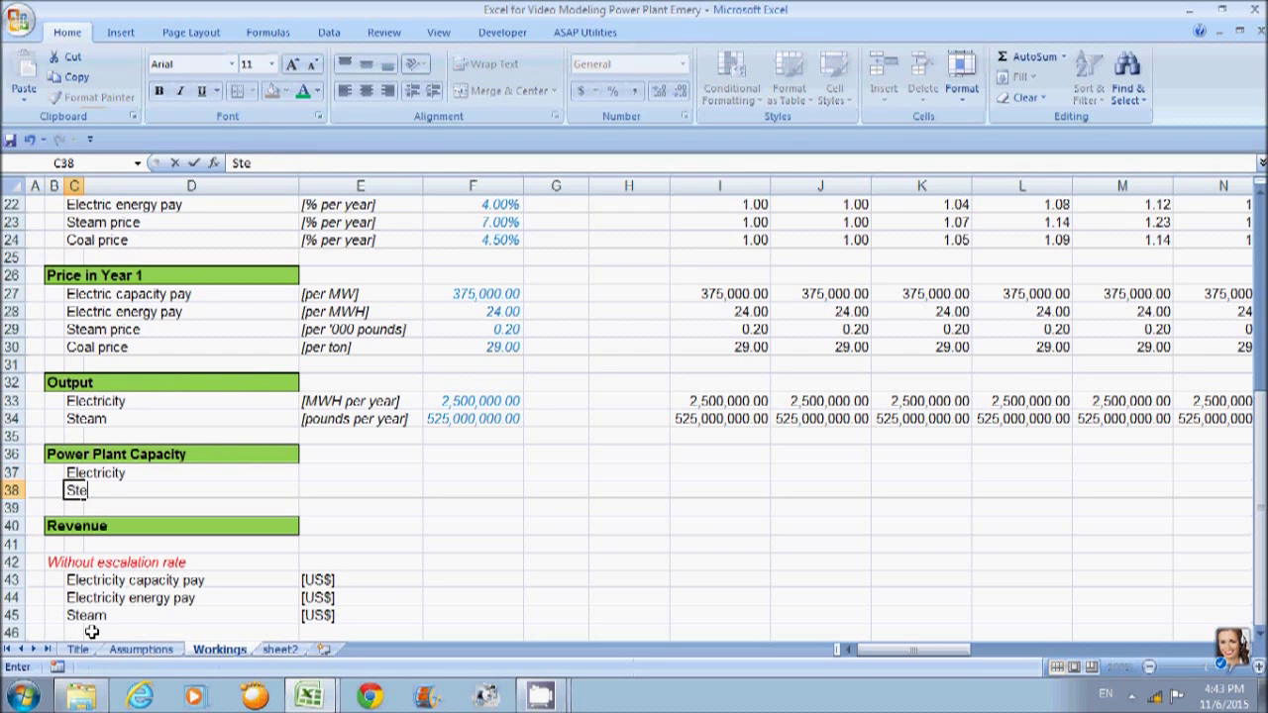
key("Return")
Copy the Electricity and Steam labels with their units from Assumptions C15:E16 into Workings at C37.
key("Up")
key("Right")
key("Up")
key("Right")
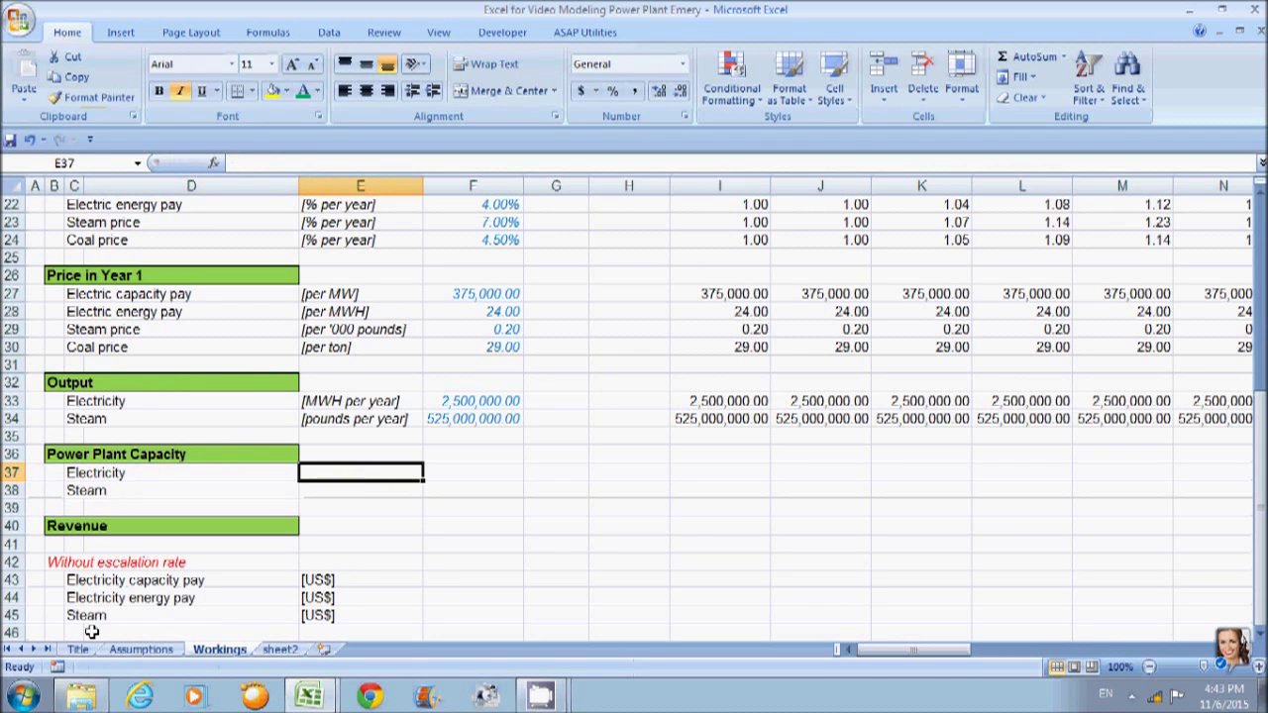
left_click(149, 651)
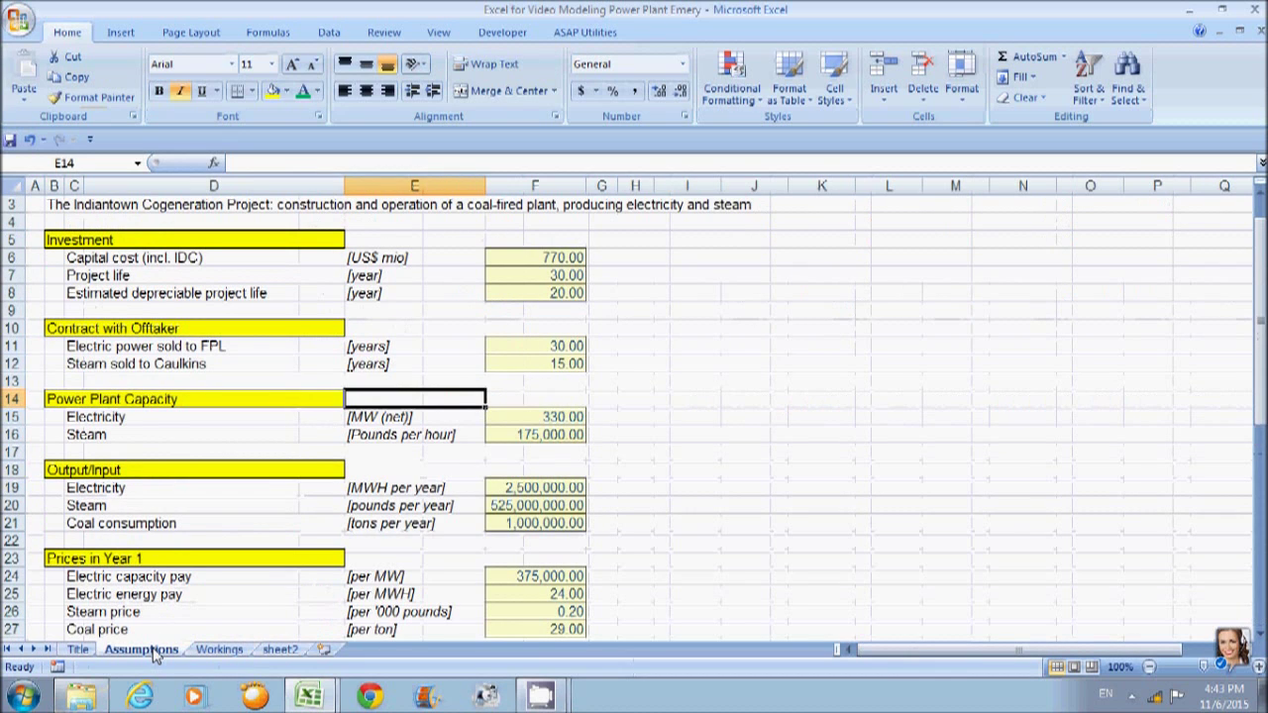
key("Left")
key("Left")
key("Down")
key("shift+Down")
key("shift+Right")
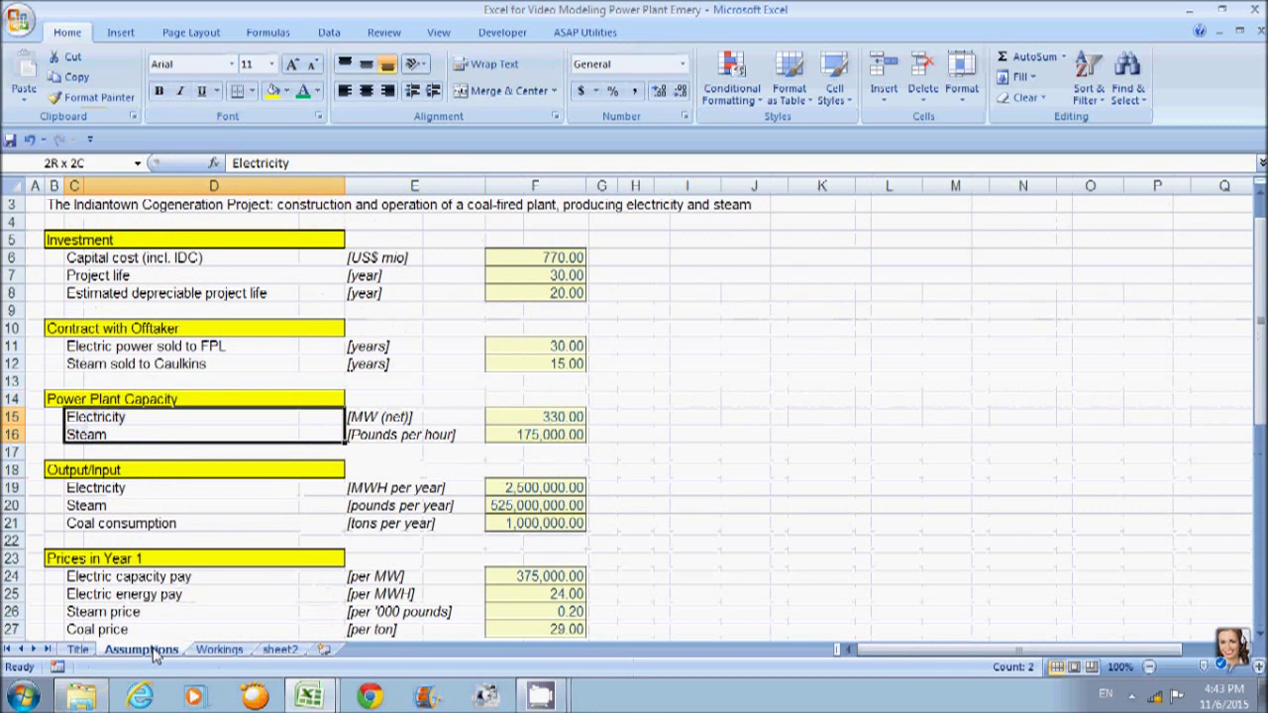
key("shift+Right")
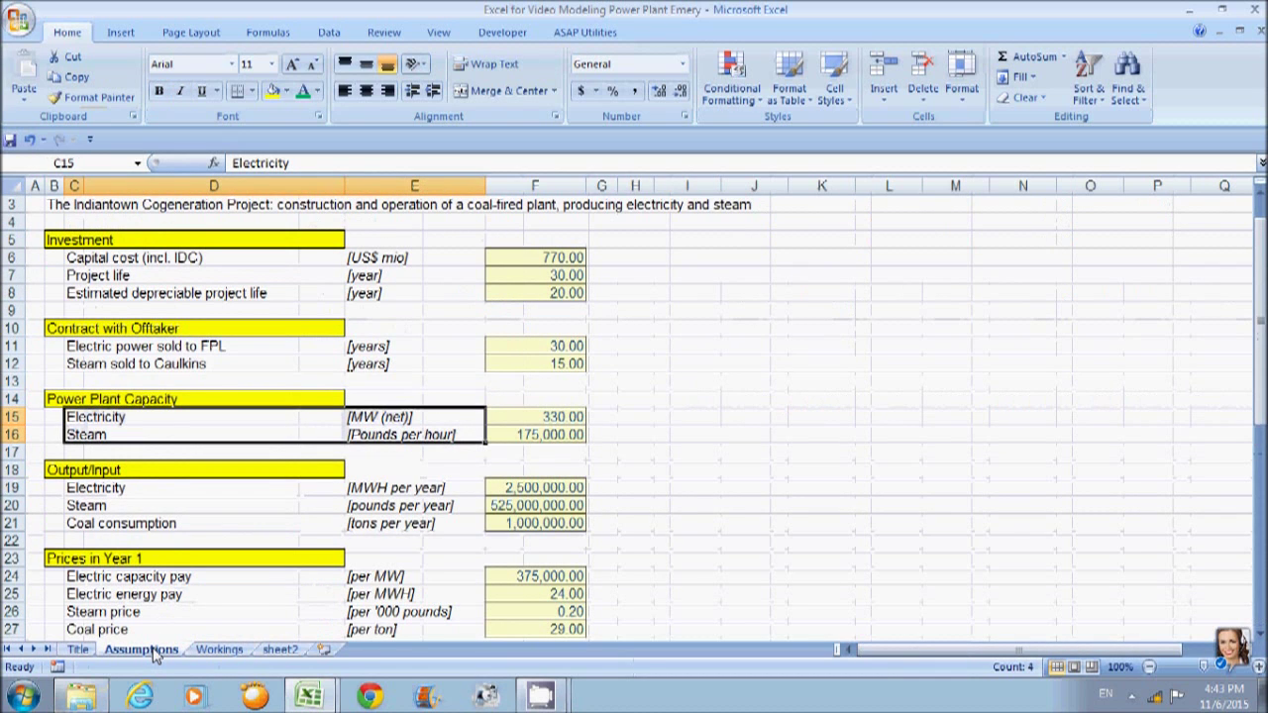
key("ctrl+c")
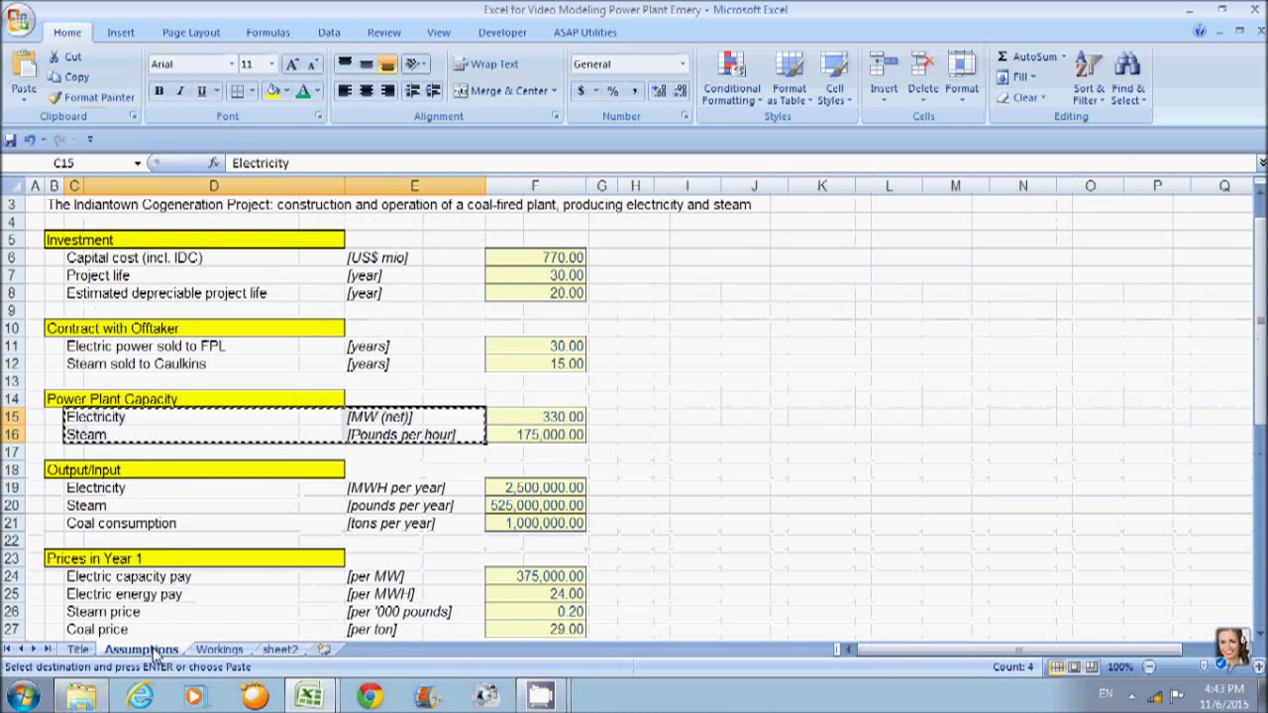
left_click(211, 651)
left_click(71, 475)
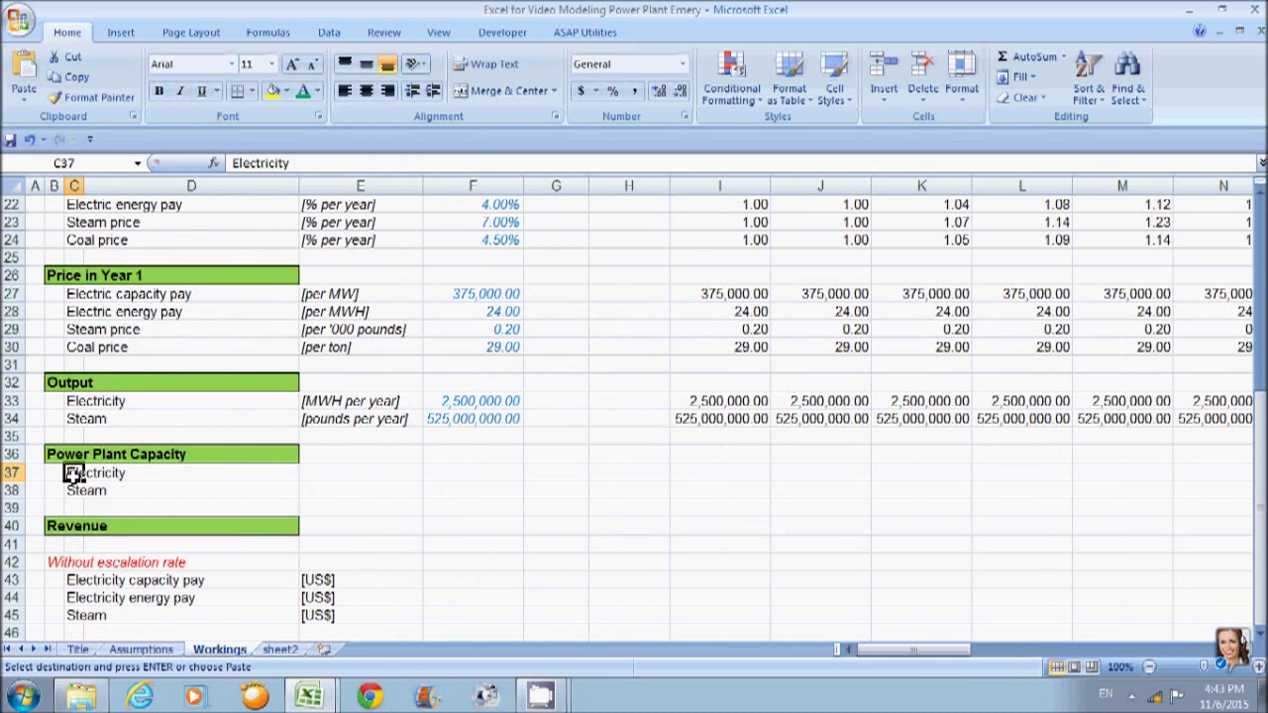
key("Return")
Link the Electricity capacity in F37 to Assumptions!F15 and fill the formula down to Steam in F38.
key("Right")
key("Right")
key("Right")
type("=")
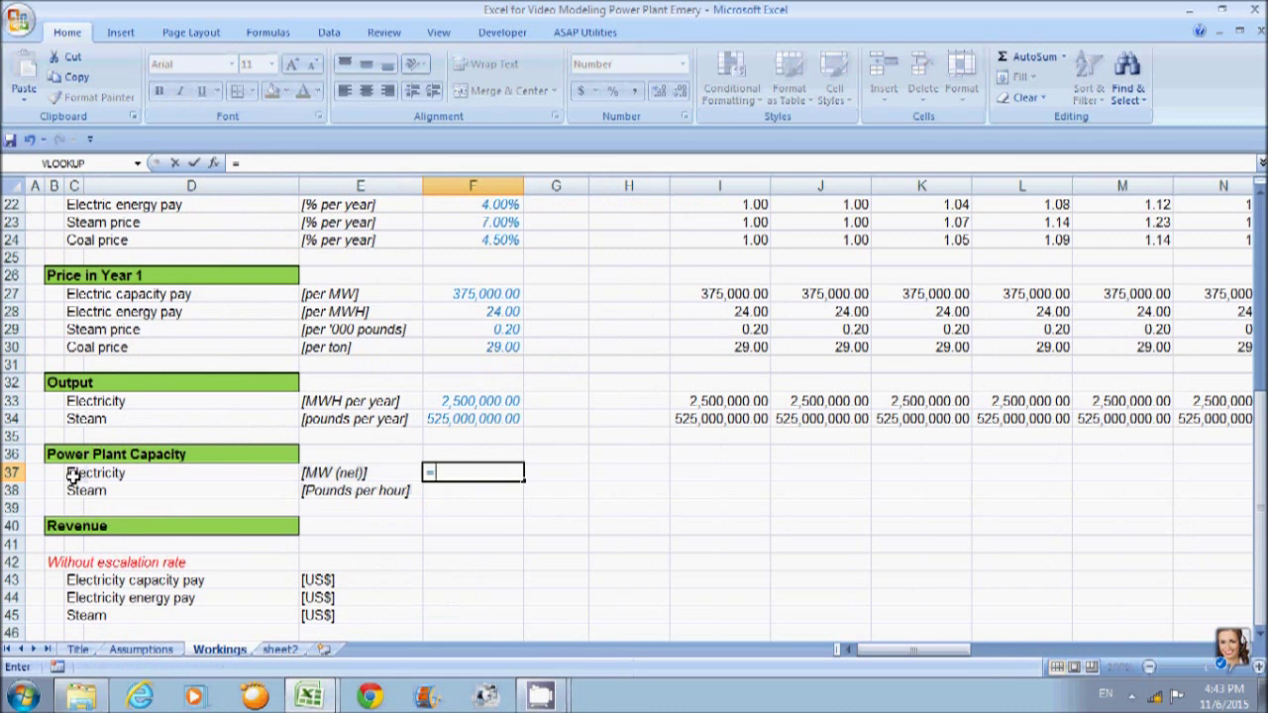
left_click(148, 649)
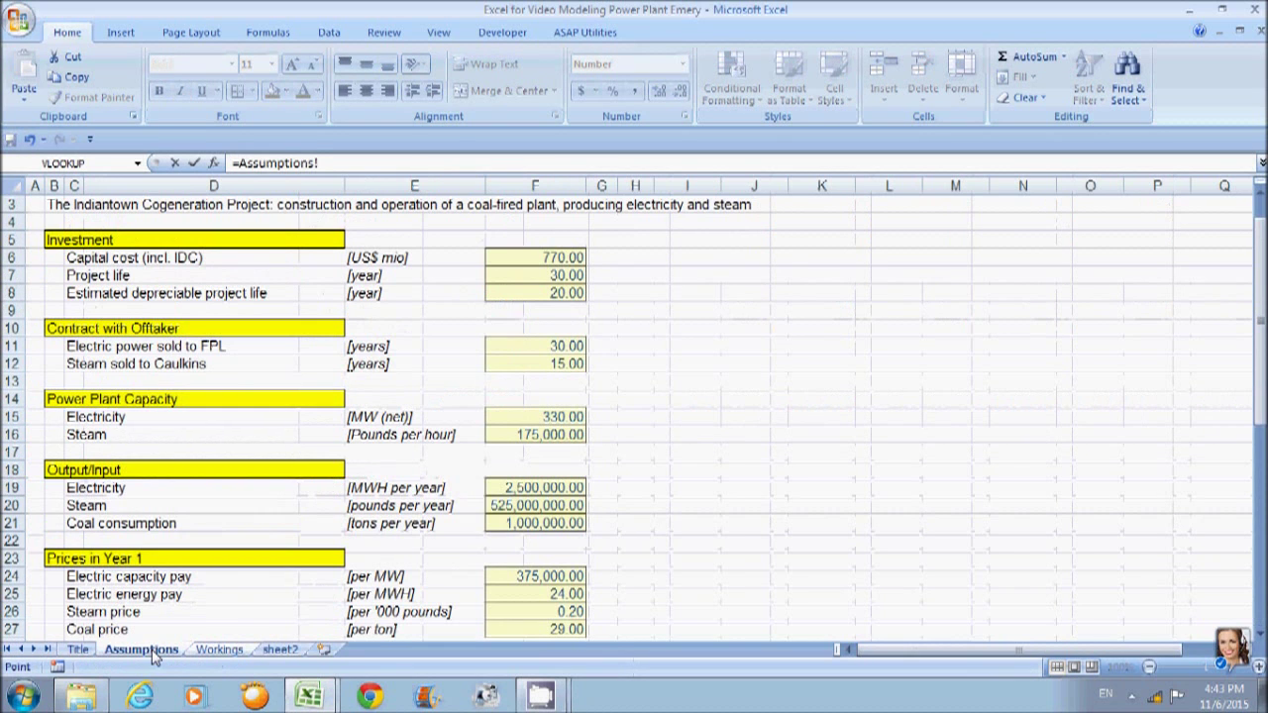
left_click(566, 419)
key("Return")
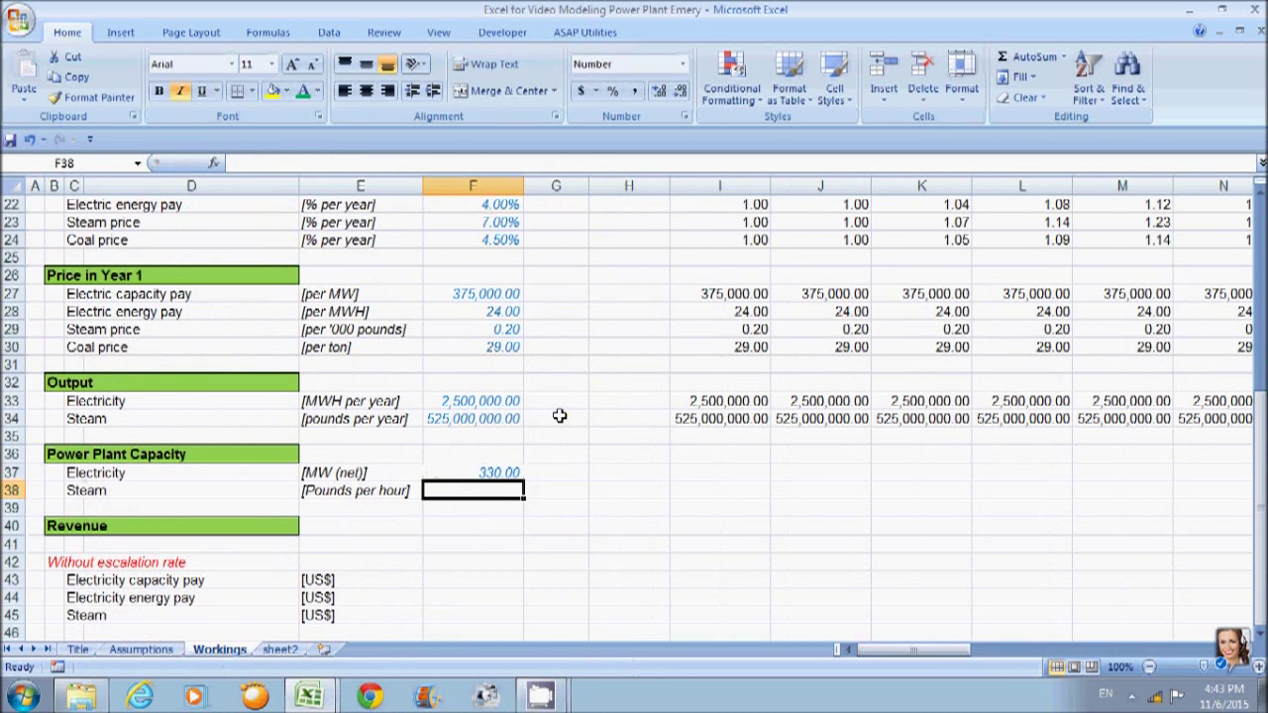
key("Up")
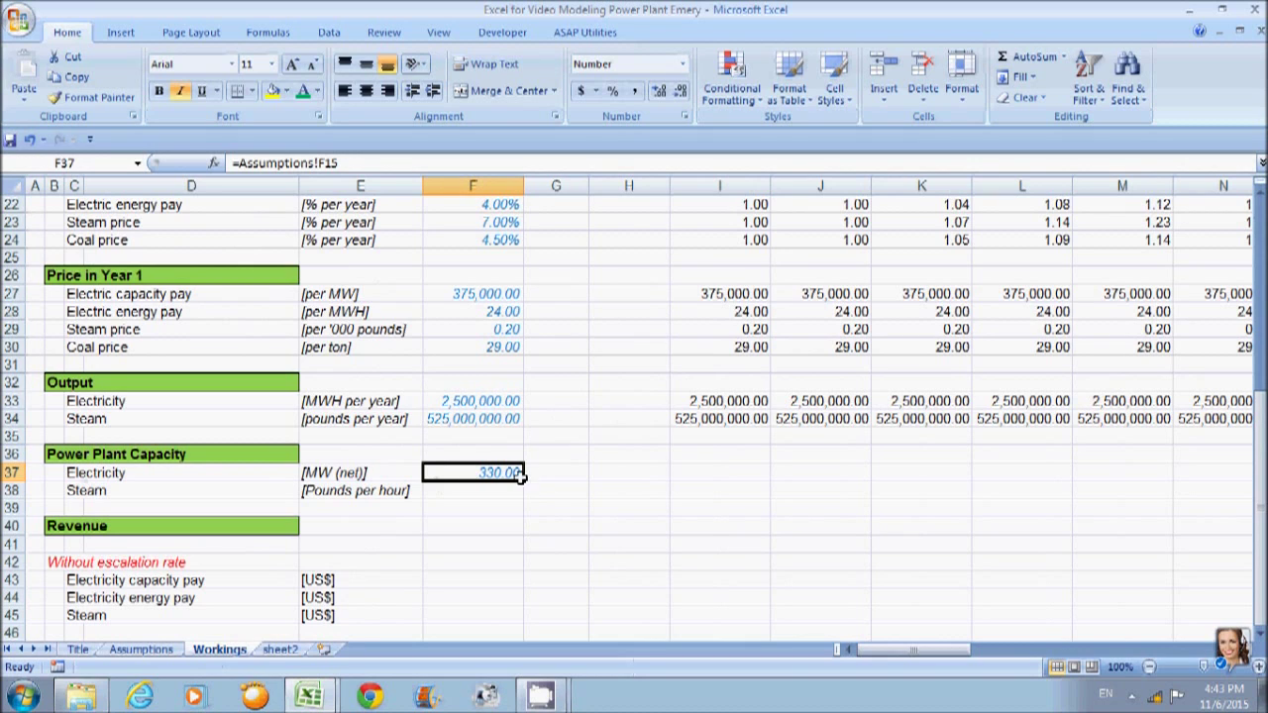
left_click_drag(522, 480, 525, 498)
Enter the formula =$F$37 in I37 for the first-year electricity capacity.
key("Right")
key("Right")
key("Right")
type("=")
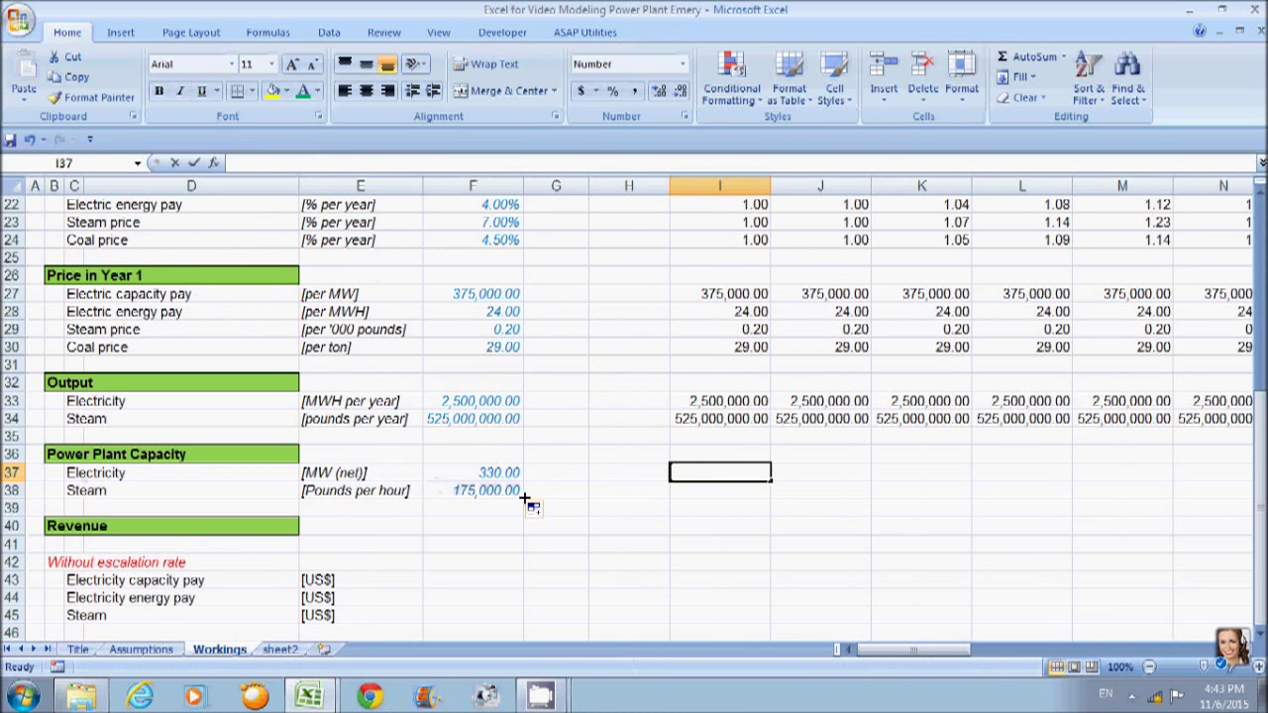
key("Left")
key("Left")
key("Left")
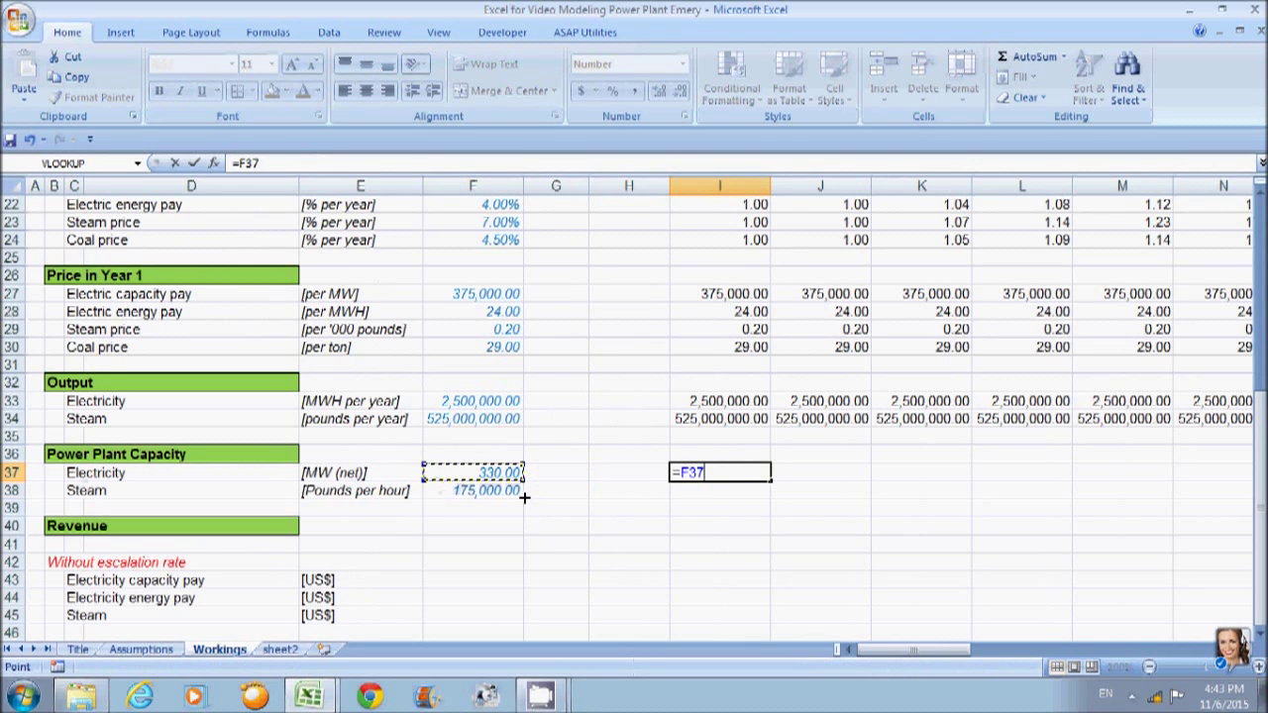
key("Return")
Enter the formula =$F$38 in I38 for the first-year steam capacity.
type("=")
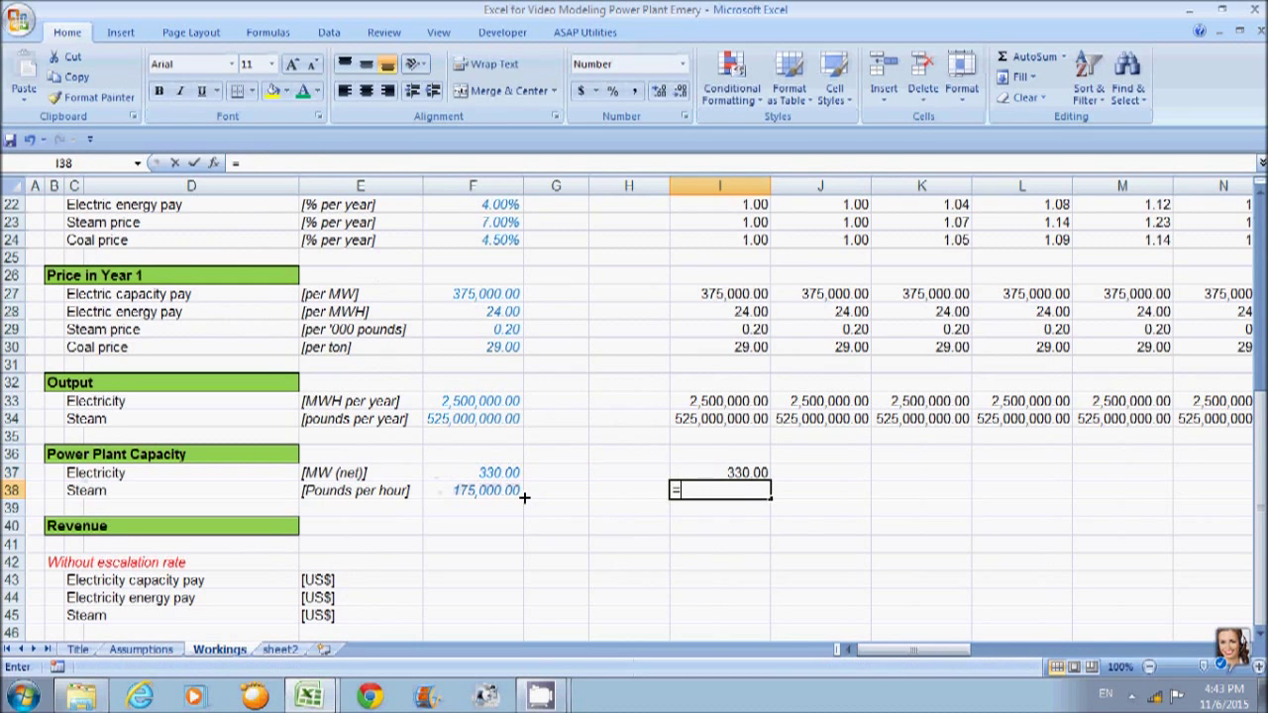
key("Left")
key("Left")
key("Left")
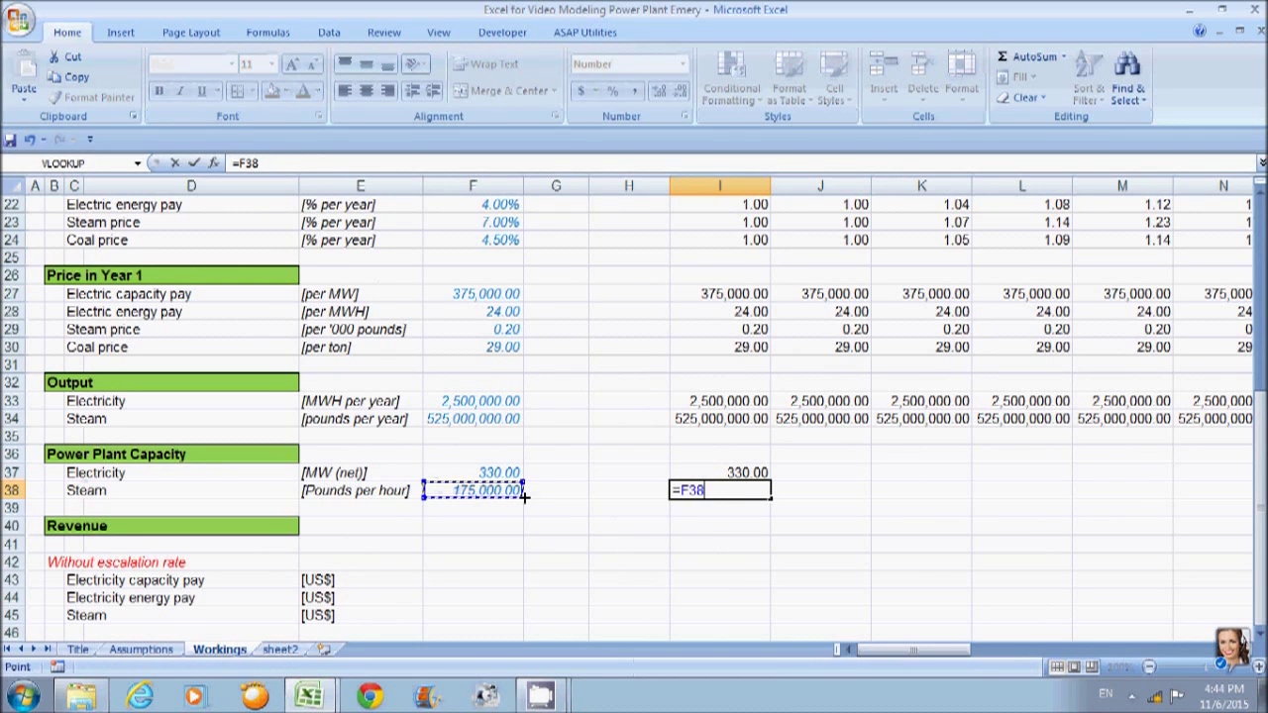
key("Return")
key("Up")
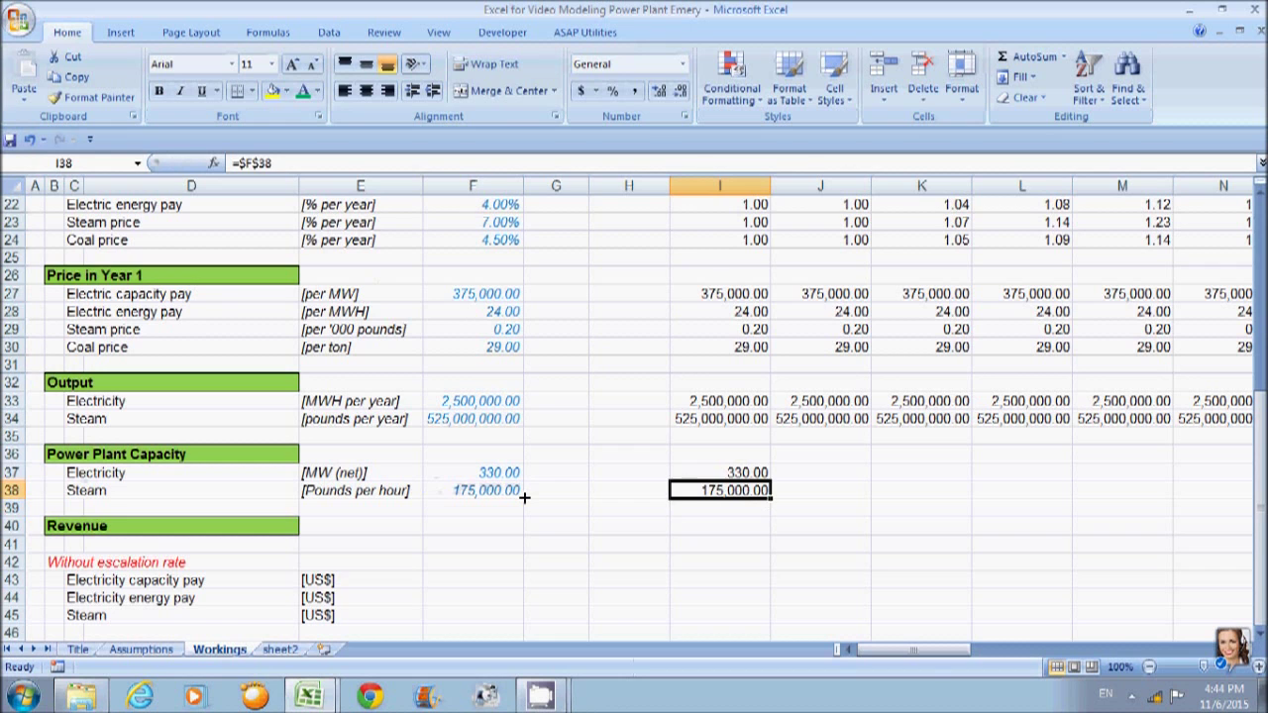
key("shift+Up")
key("Up")
key("Up")
key("Up")
key("Up")
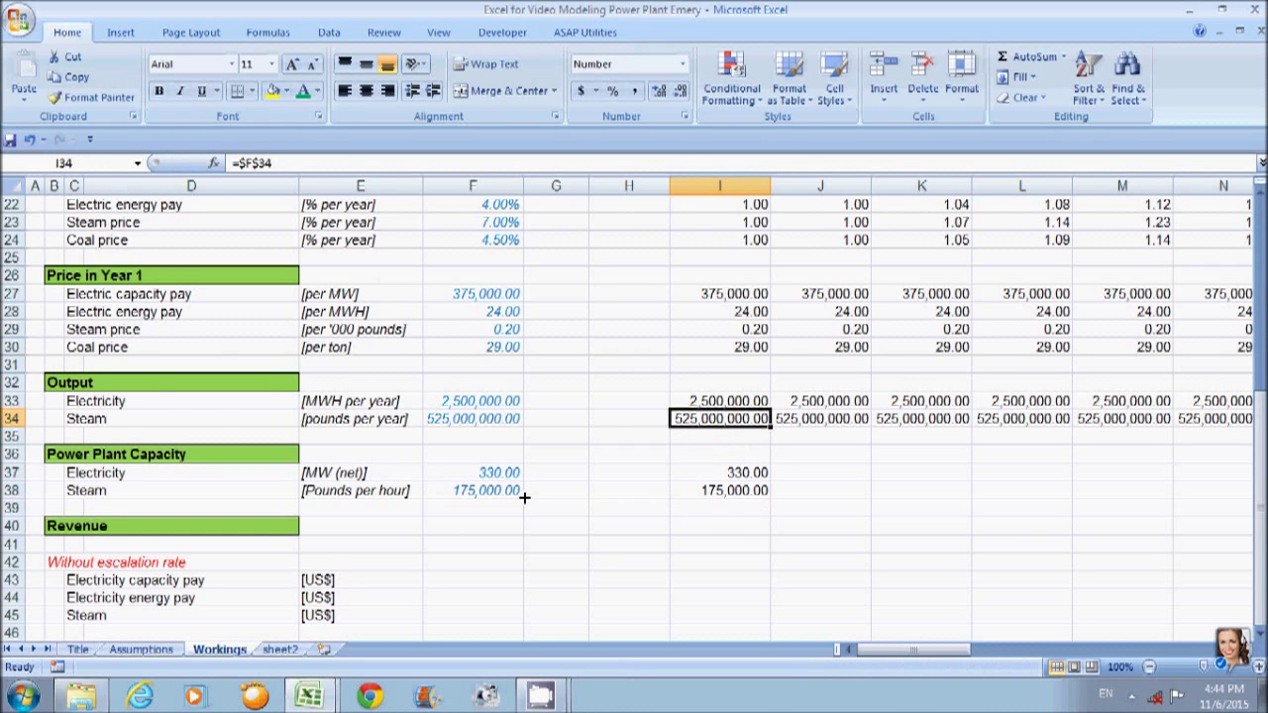
key("ctrl+Right")
key("Down")
key("Down")
key("shift+space")
key("shift+Down")
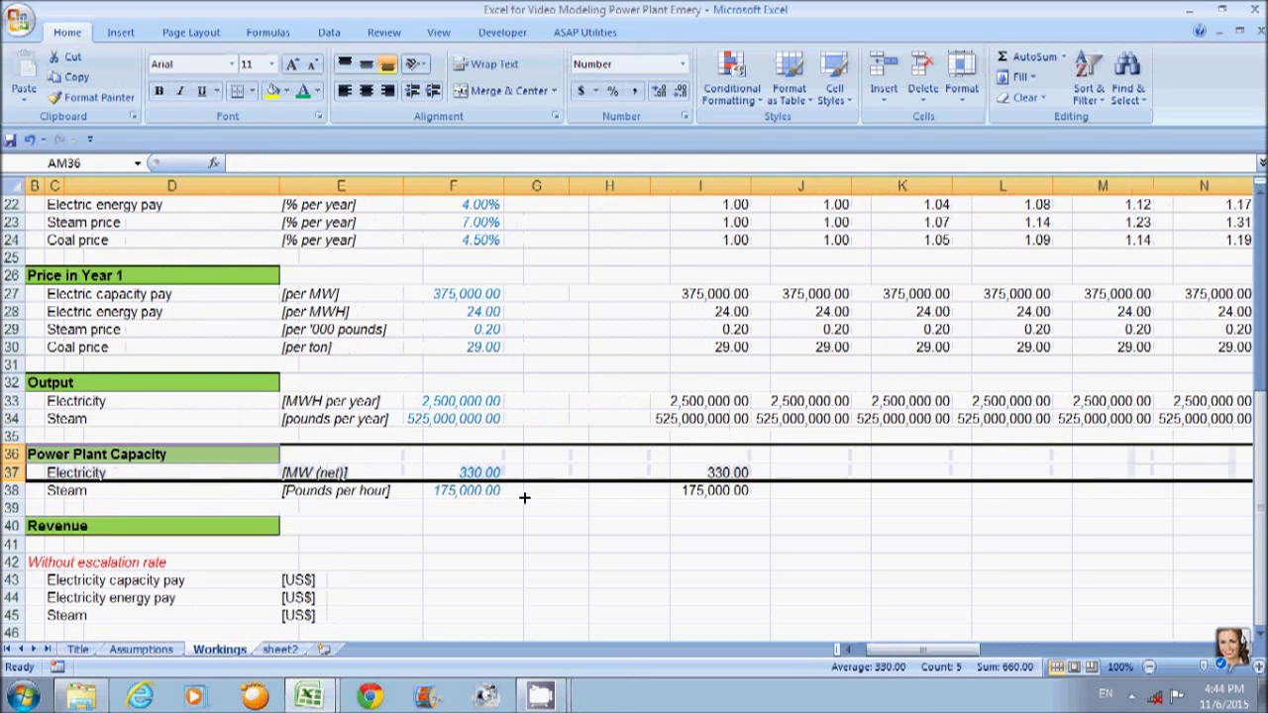
key("Down")
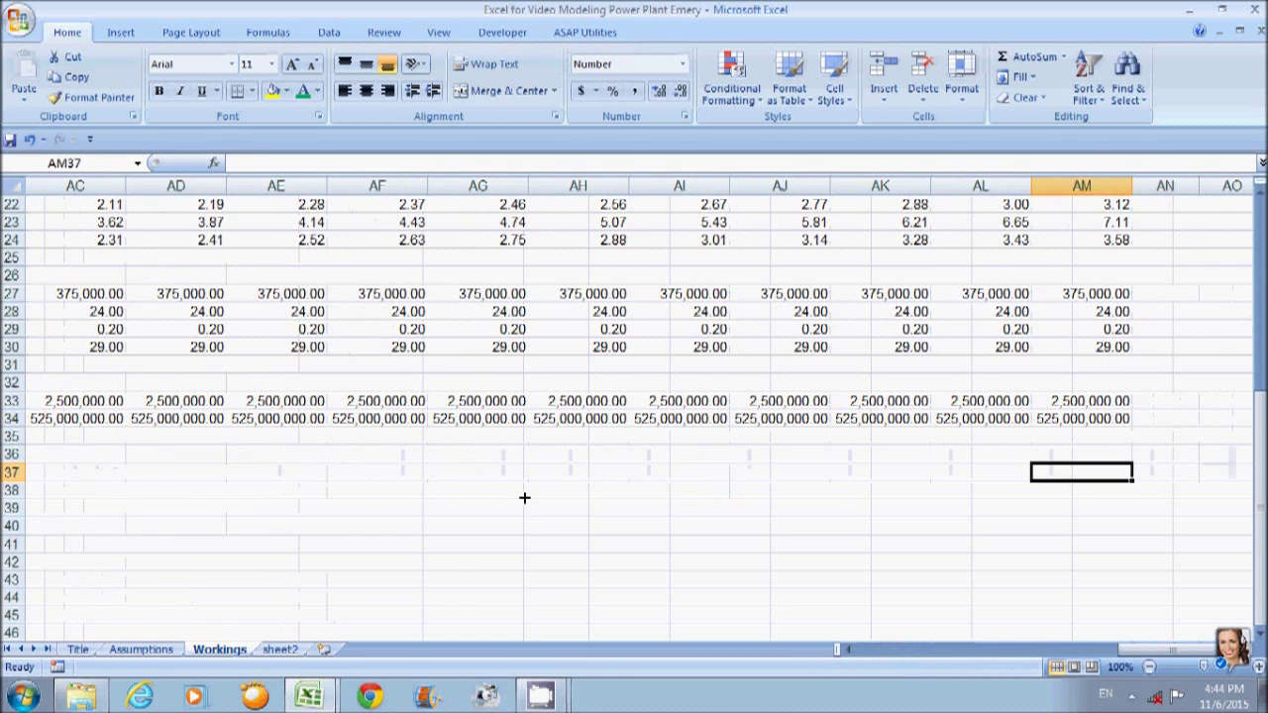
key("ctrl+shift+Down")
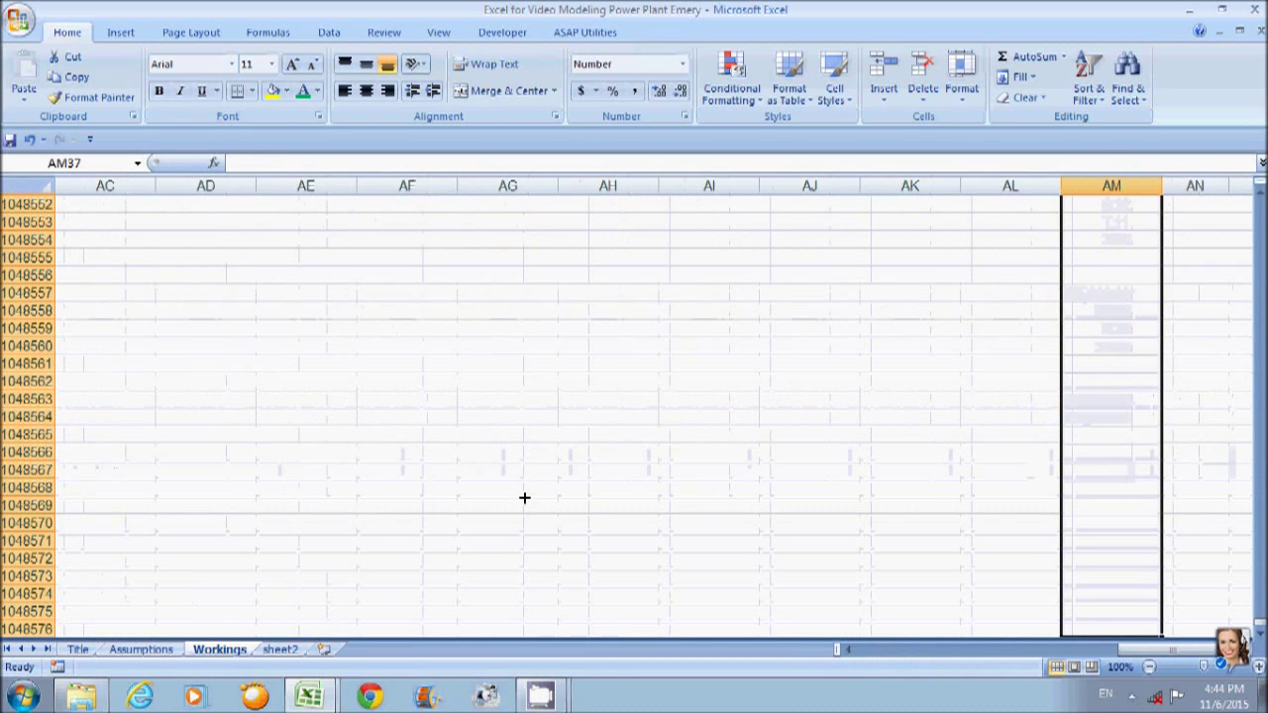
key("ctrl+Up")
key("Up")
key("Left")
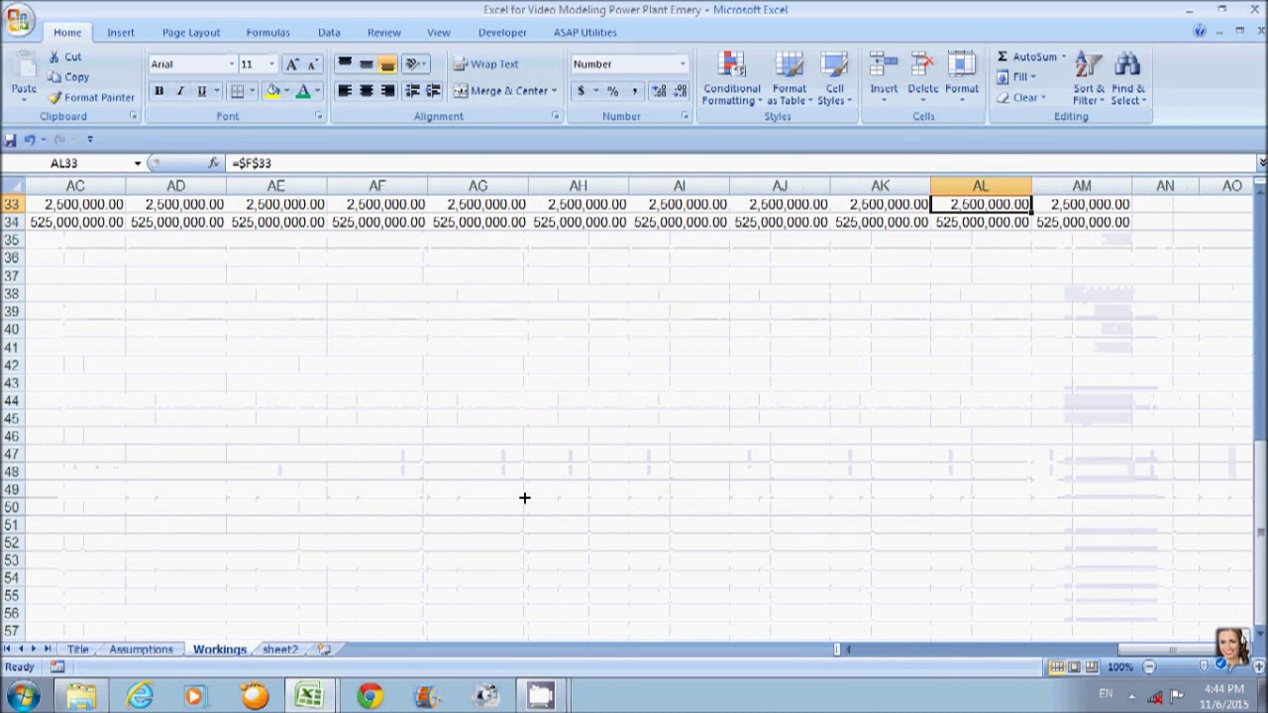
key("Left")
key("Left")
key("Left")
key("Left")
key("Left")
key("Left")
key("Left")
key("Left")
key("Left")
key("Left")
key("Left")
key("Left")
key("Left")
key("Left")
key("Left")
key("Left")
key("Left")
key("Left")
key("Left")
key("Left")
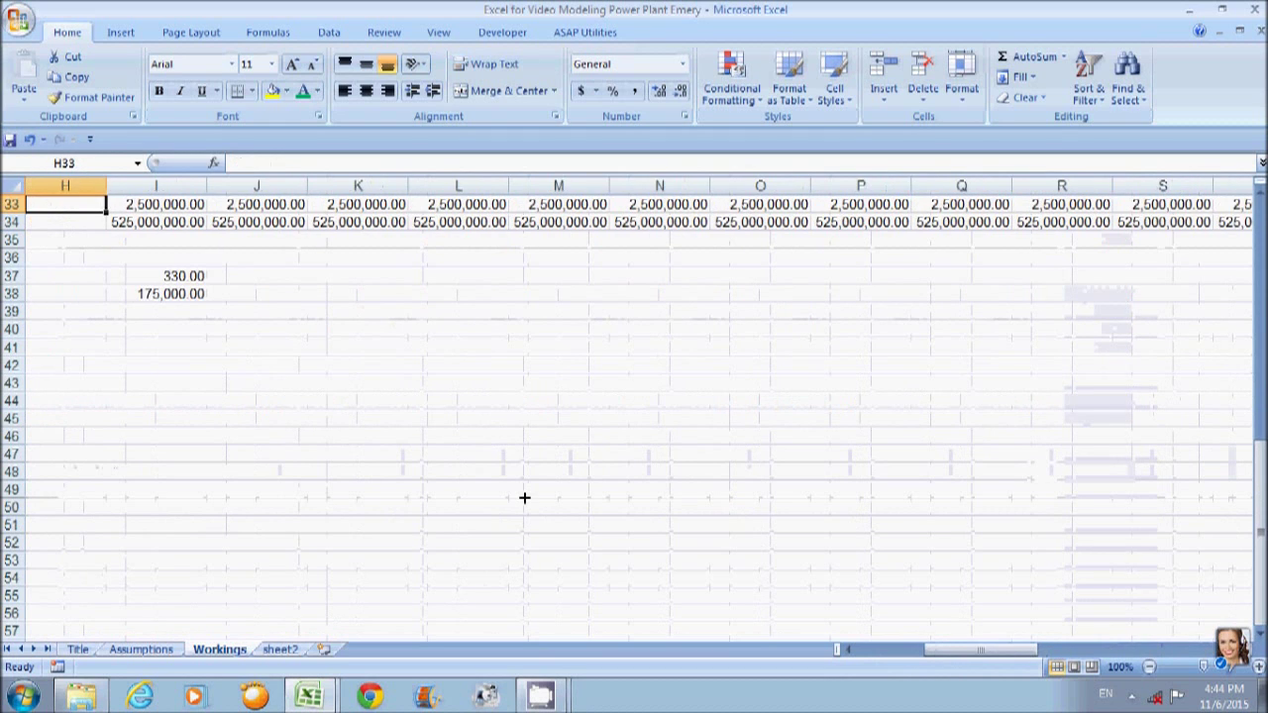
key("Left")
key("Left")
key("Left")
key("Left")
key("Left")
key("Left")
key("Right")
key("Right")
key("Right")
key("Right")
key("Right")
key("Right")
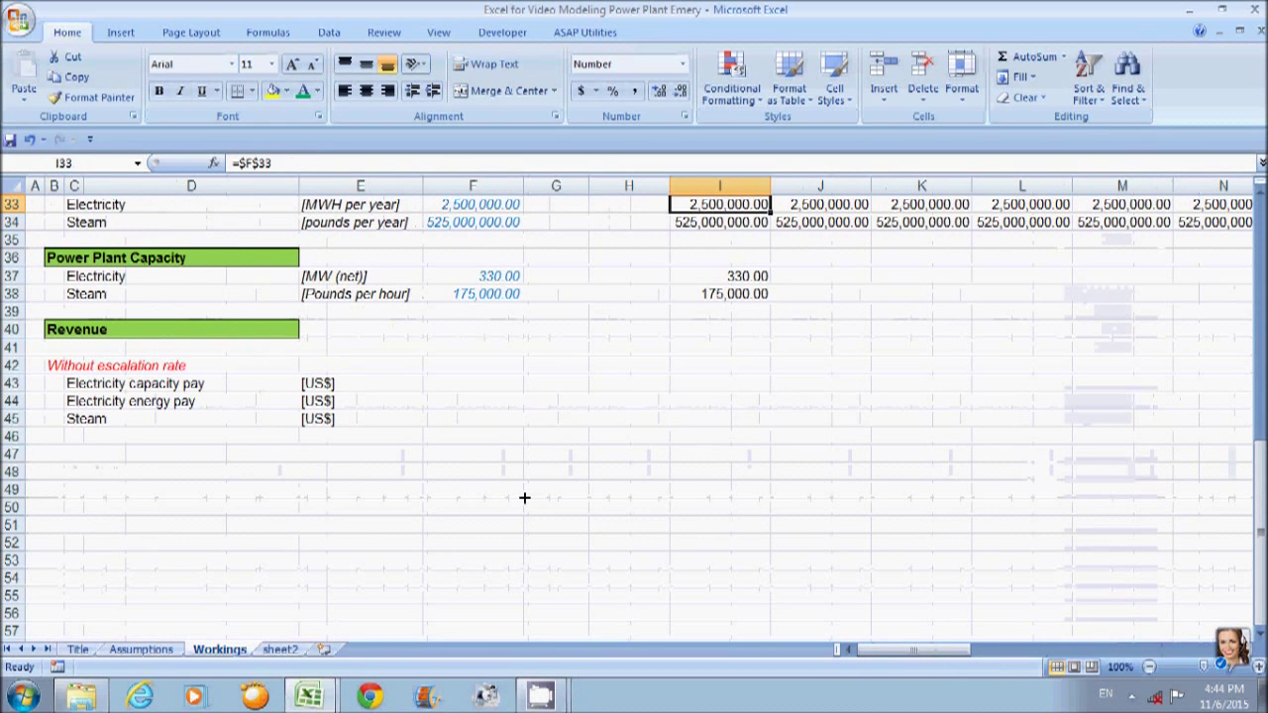
Fill the Electricity and Steam capacity formulas from I37:I38 across to column AM.
key("Down")
key("ctrl+Right")
key("Down")
key("Down")
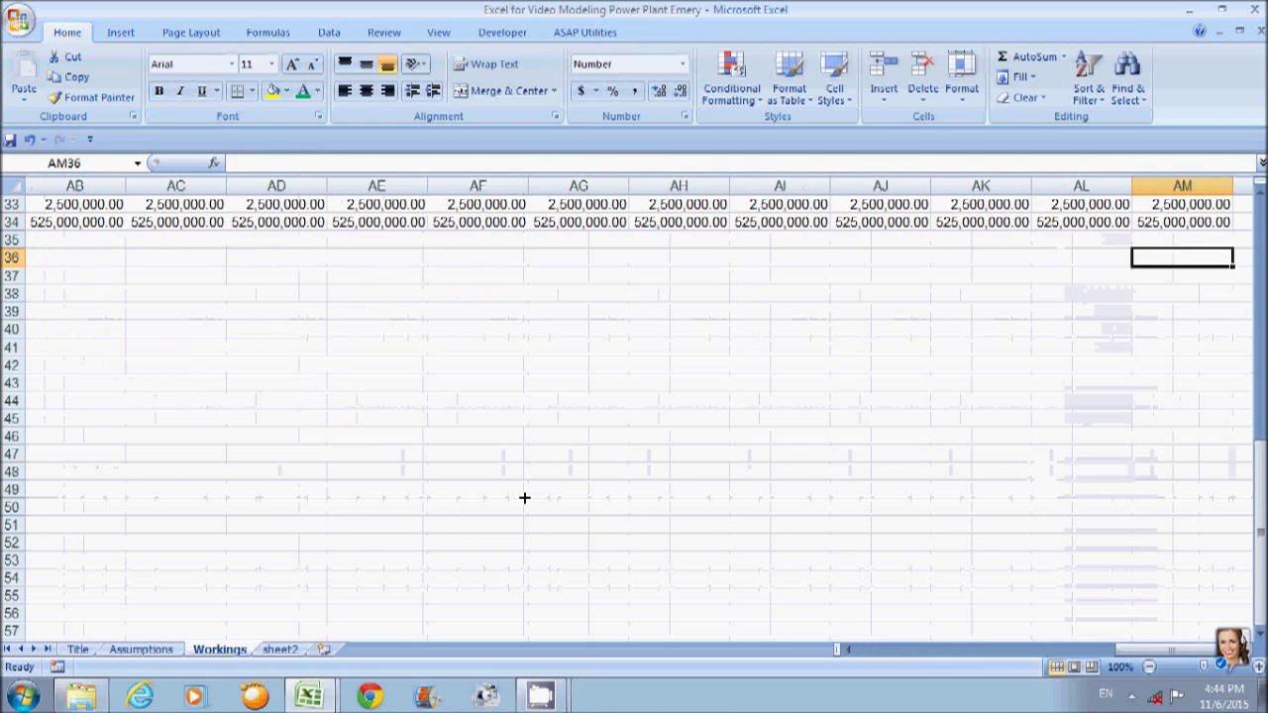
key("Down")
key("shift+Down")
key("ctrl+shift+Left")
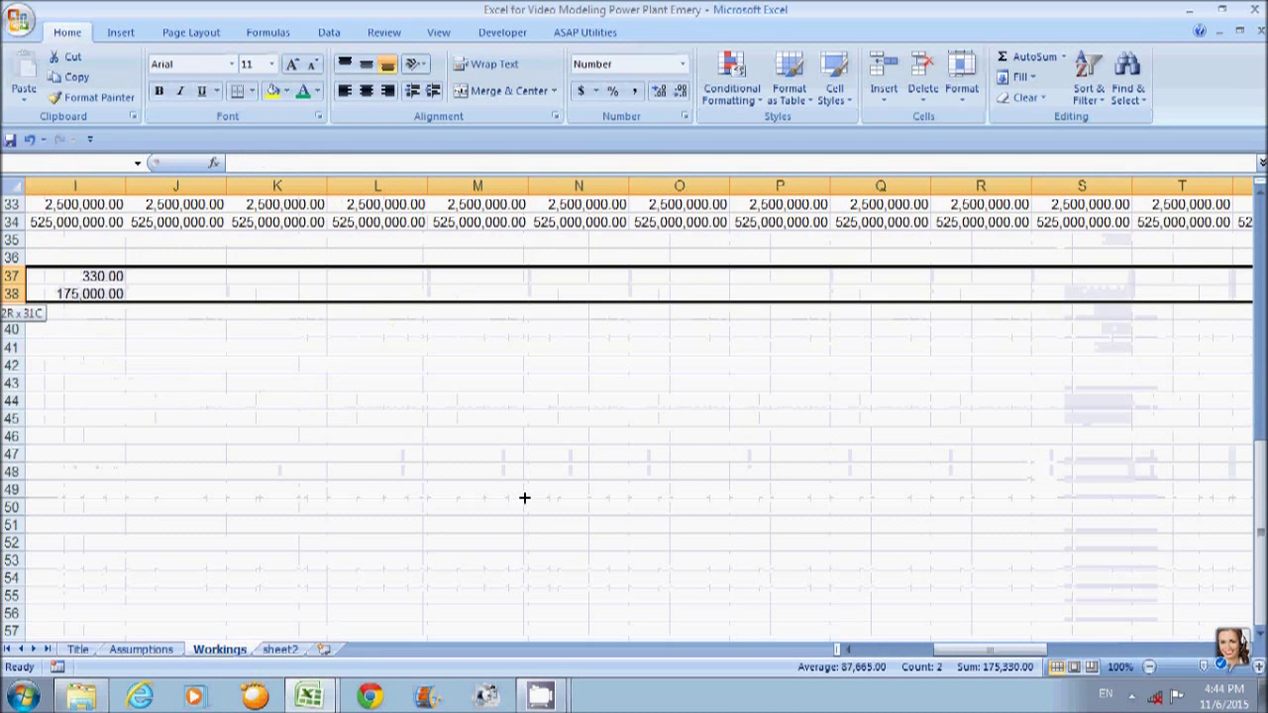
key("ctrl+r")
Look back along the filled electricity capacity values in row 37 from column AM to the unit column.
key("Left")
key("Left")
key("Left")
key("Left")
key("Left")
key("Left")
key("Left")
key("Left")
key("Left")
key("Left")
key("Left")
key("Left")
key("Left")
key("Left")
key("Left")
key("Left")
key("Left")
key("Left")
key("Left")
key("Left")
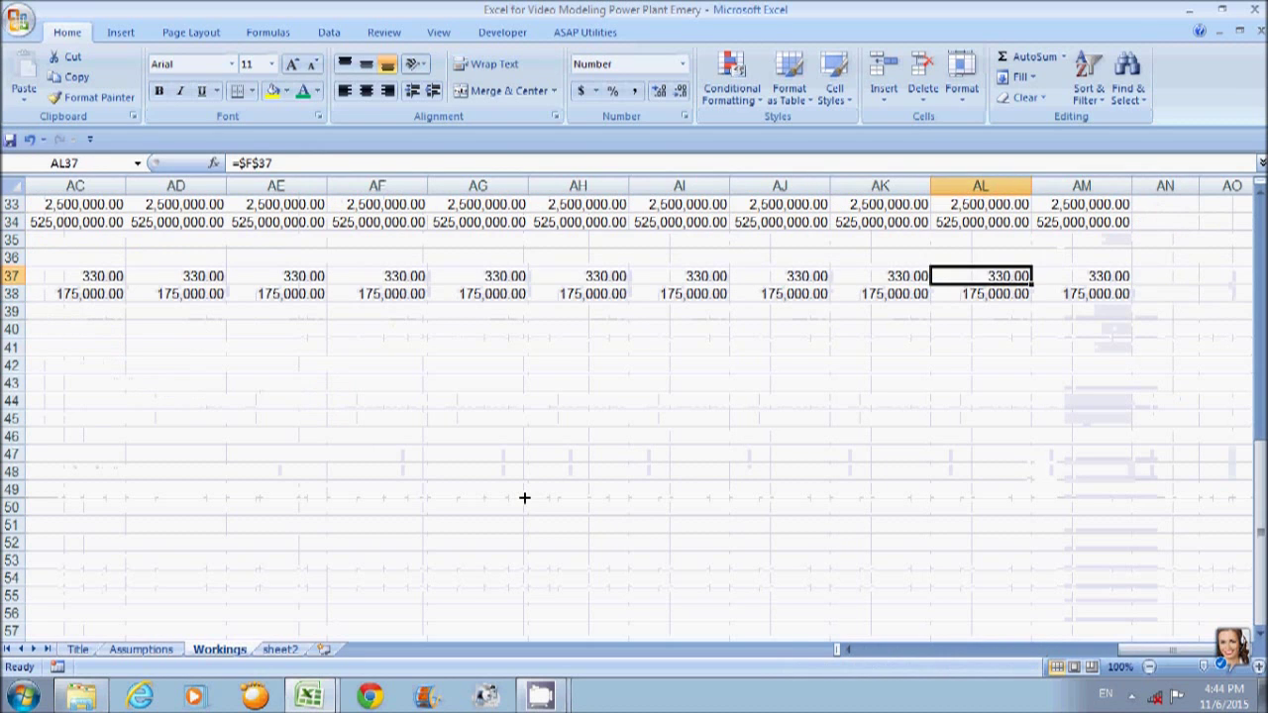
key("Left")
key("Left")
key("Left")
key("Left")
key("Left")
key("Left")
key("Left")
key("Left")
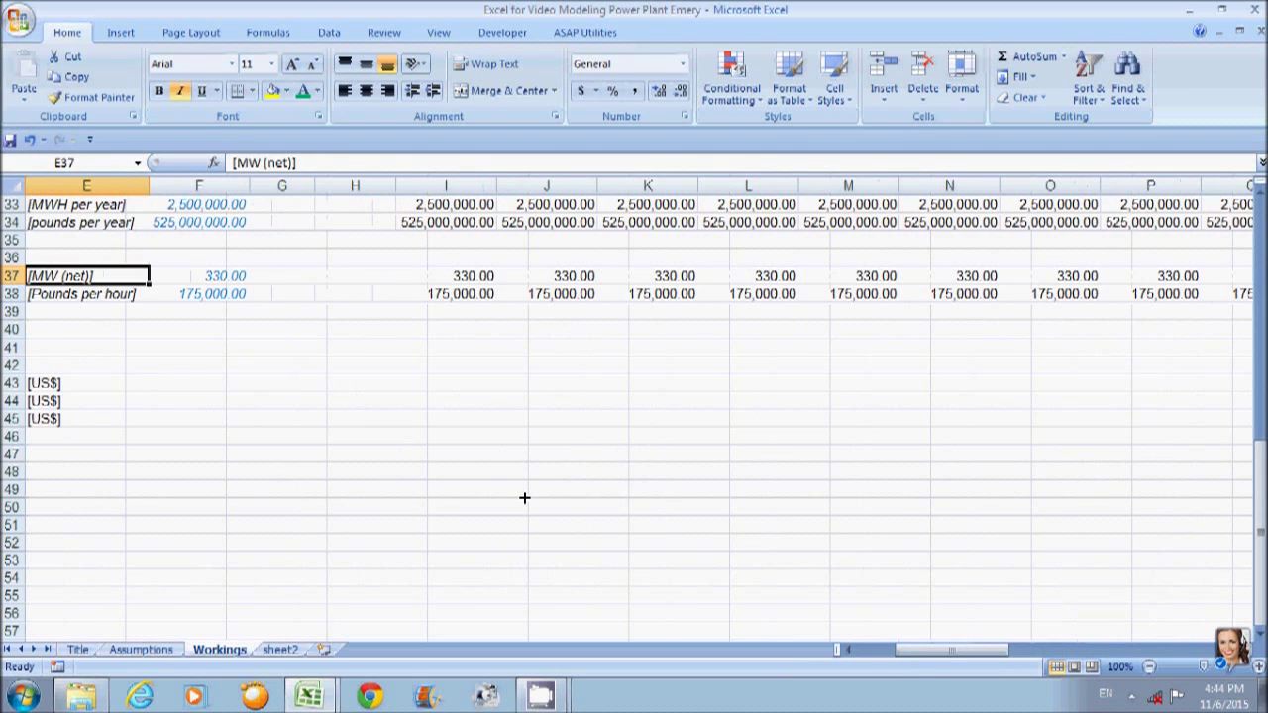
key("Right")
key("Right")
key("Right")
key("Left")
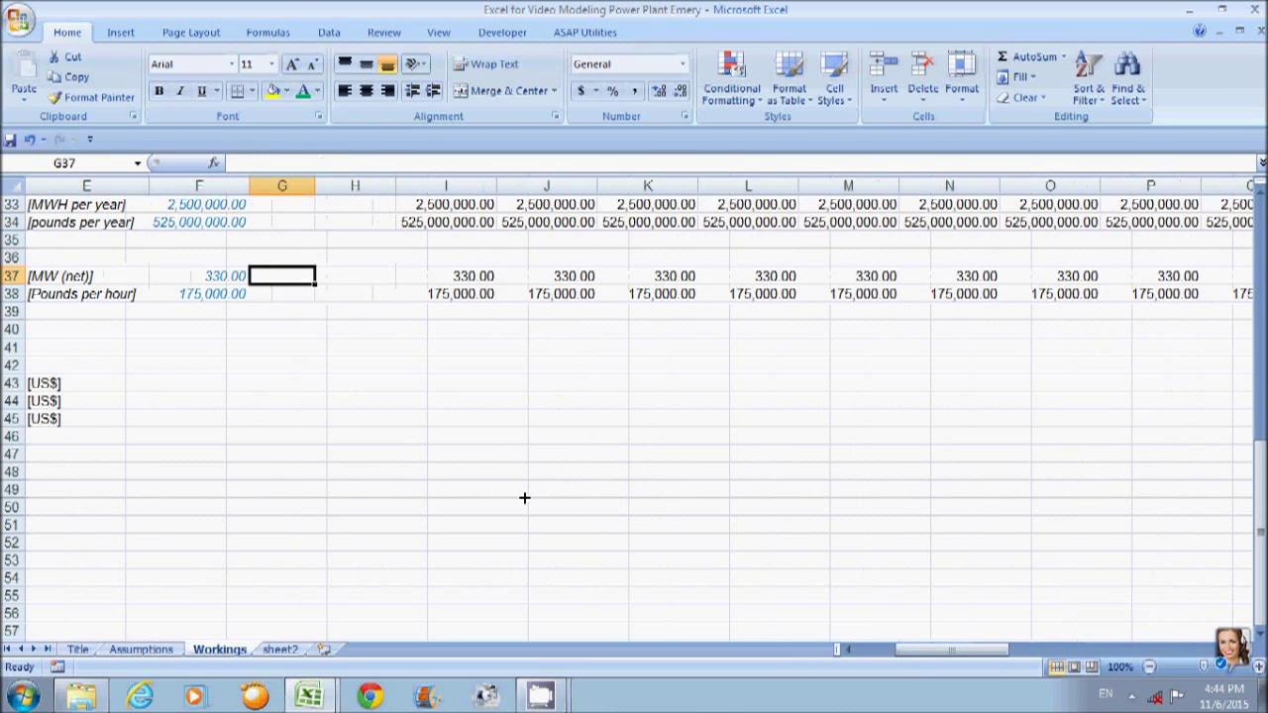
Start the Electricity capacity pay formula in I43 with a reference to the electricity capacity in I37.
key("Home")
key("Down")
key("Down")
key("Down")
key("Down")
key("Right")
key("Right")
key("Right")
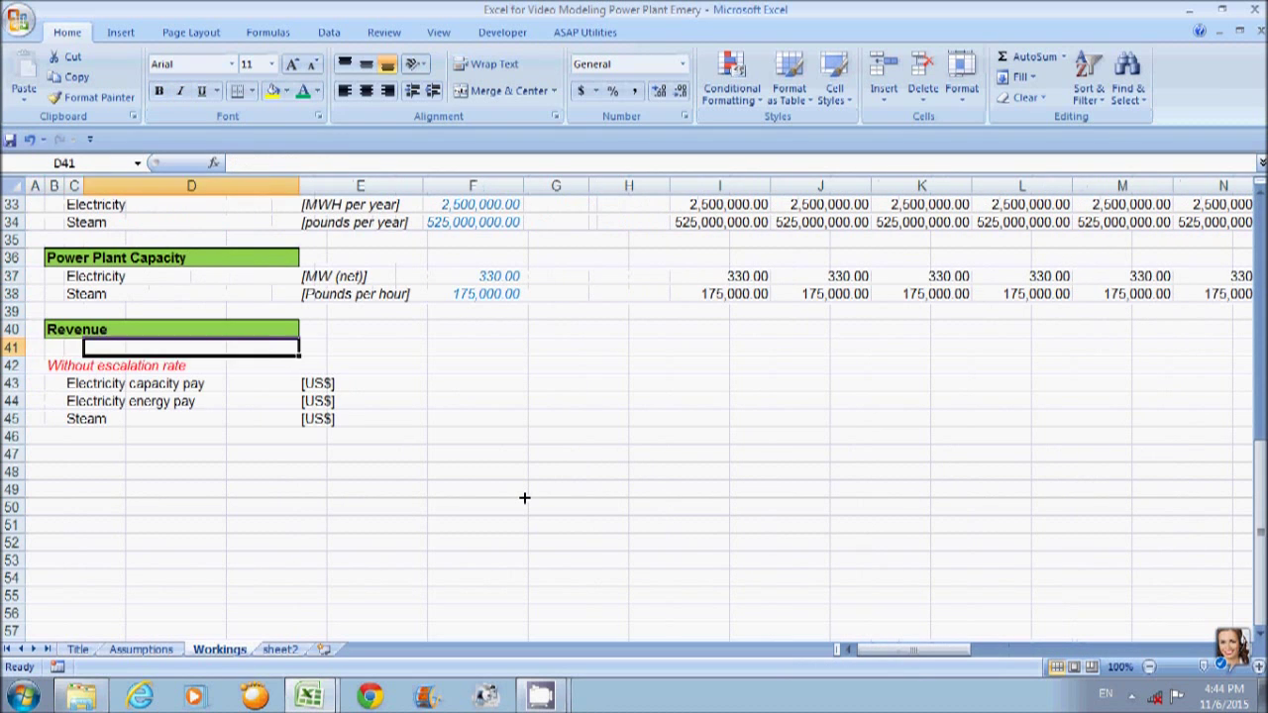
key("Right")
key("Down")
key("Down")
key("Right")
key("Right")
key("Right")
key("Right")
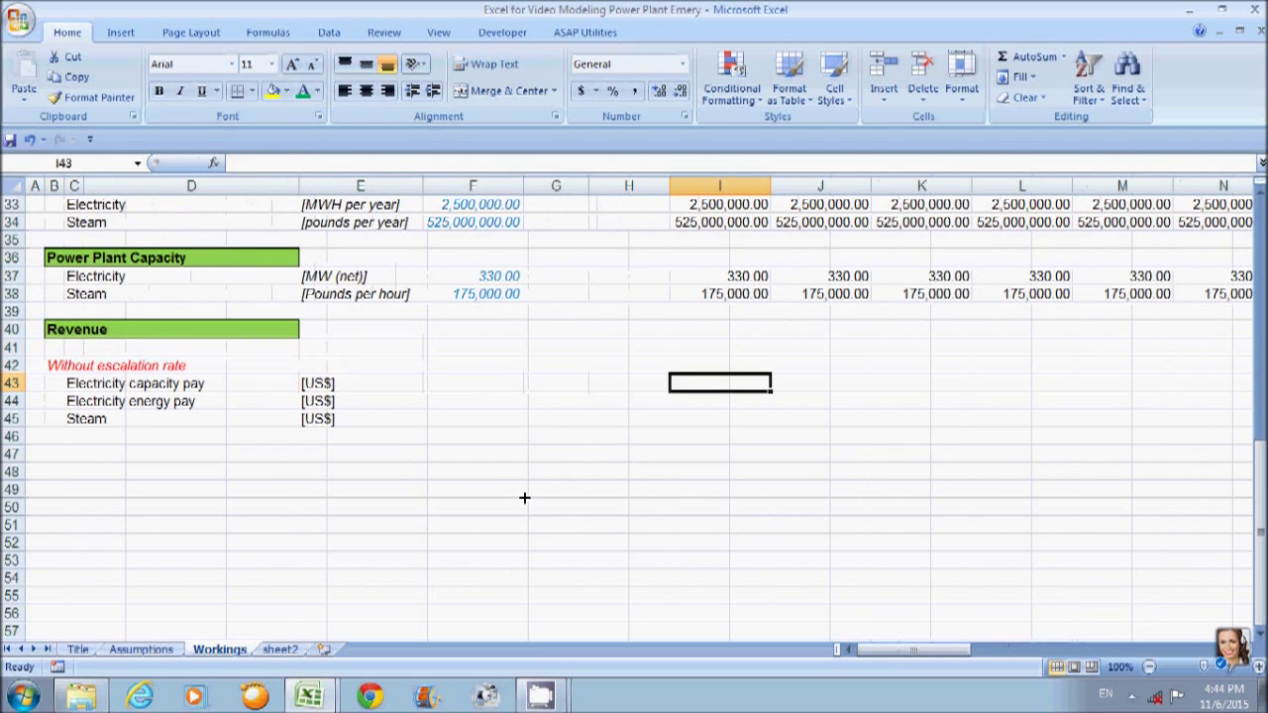
type("=")
key("Up")
key("Up")
key("Up")
key("Up")
key("Up")
key("Up")
key("Up")
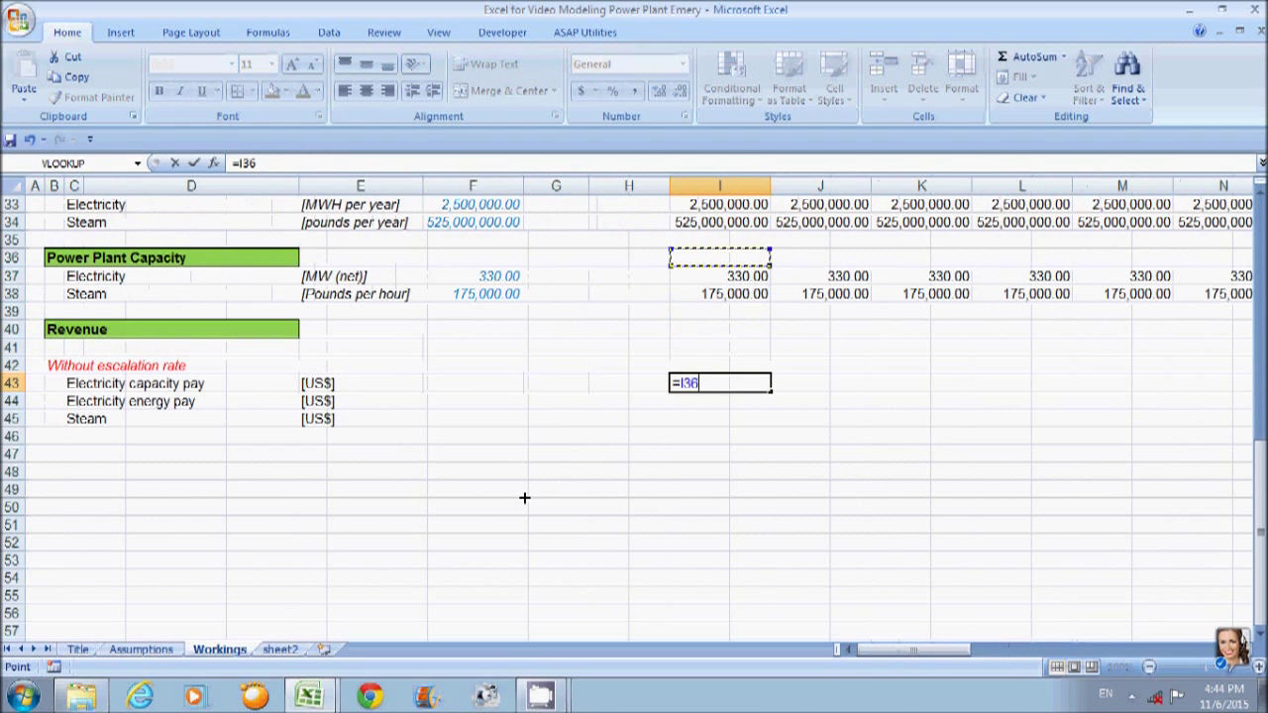
key("Down")
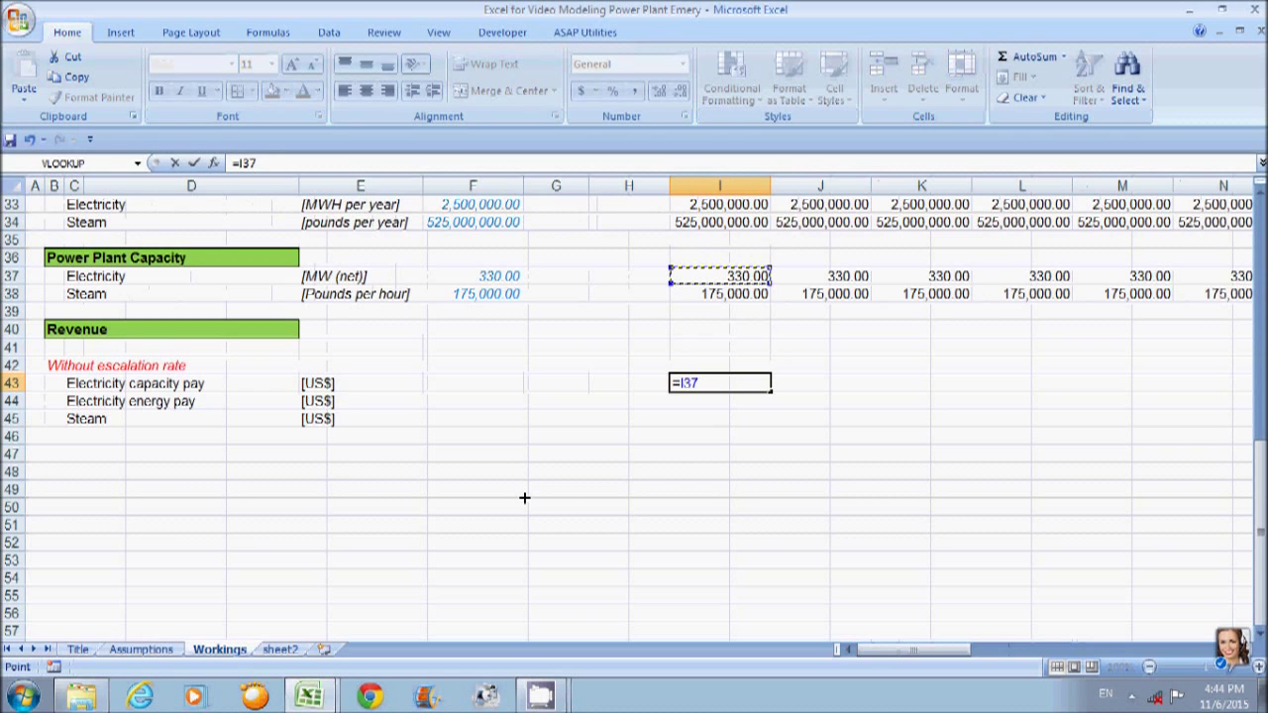
Multiply the I43 formula by the Electric capacity pay price in I27.
type("*")
key("Up")
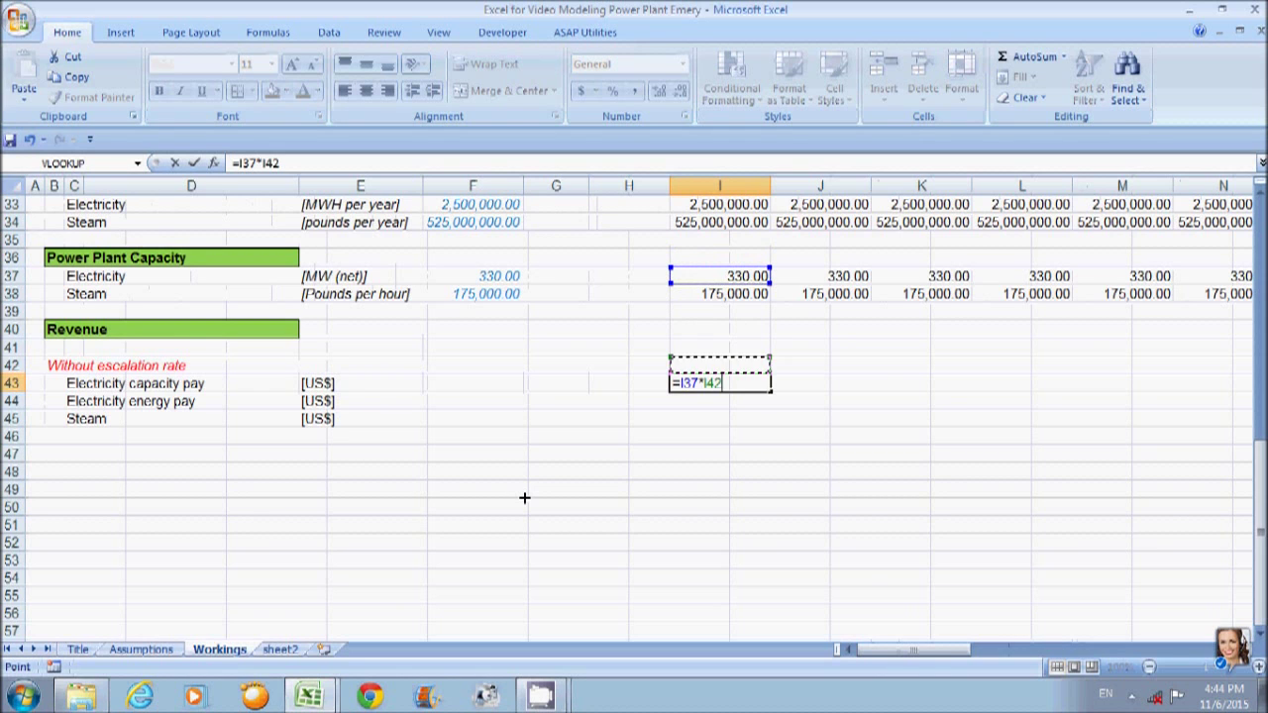
key("Up")
key("Up")
key("Up")
key("Up")
key("Up")
key("Up")
key("Up")
key("Up")
key("Up")
key("Up")
key("Up")
key("Up")
key("Up")
key("Up")
key("Up")
key("Up")
key("Up")
key("Up")
key("Down")
key("Down")
key("Down")
key("Down")
key("Down")
key("Down")
key("Down")
key("Down")
key("Down")
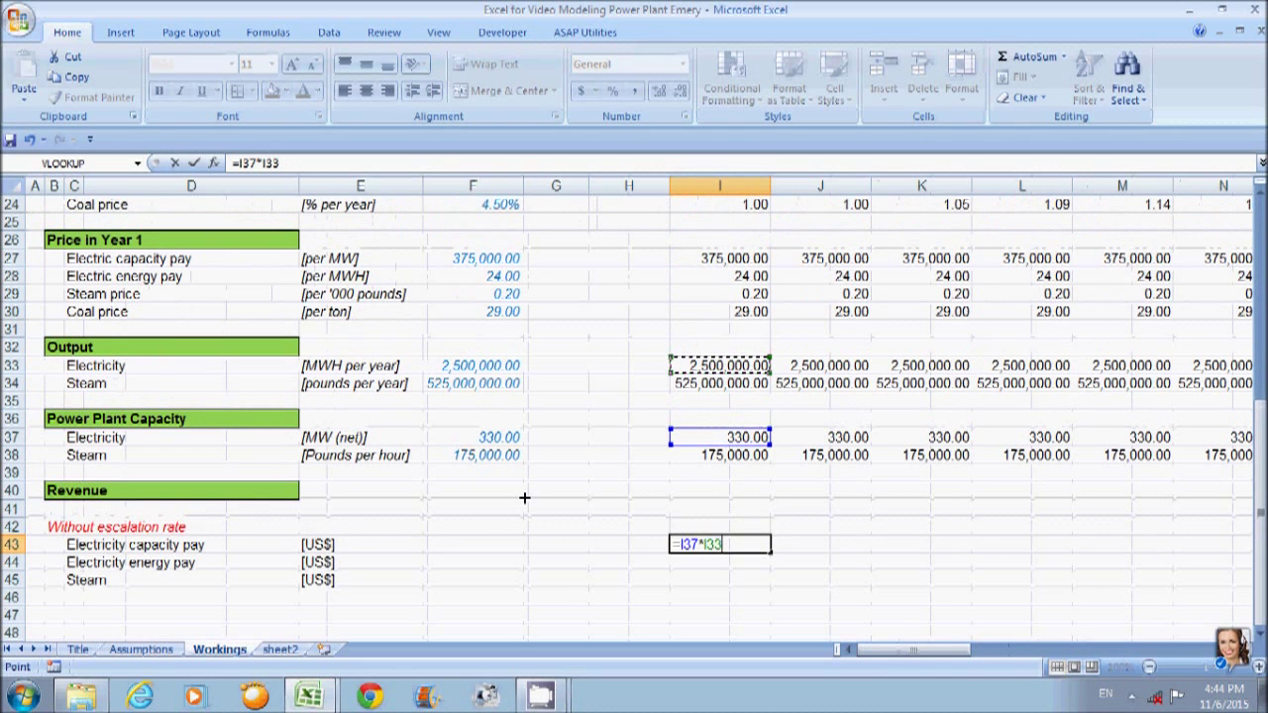
key("Down")
key("Down")
key("Down")
key("Up")
key("Up")
key("Up")
key("Up")
key("Up")
key("Up")
key("Up")
key("Up")
key("Up")
key("Up")
key("Up")
key("Up")
key("Up")
key("Up")
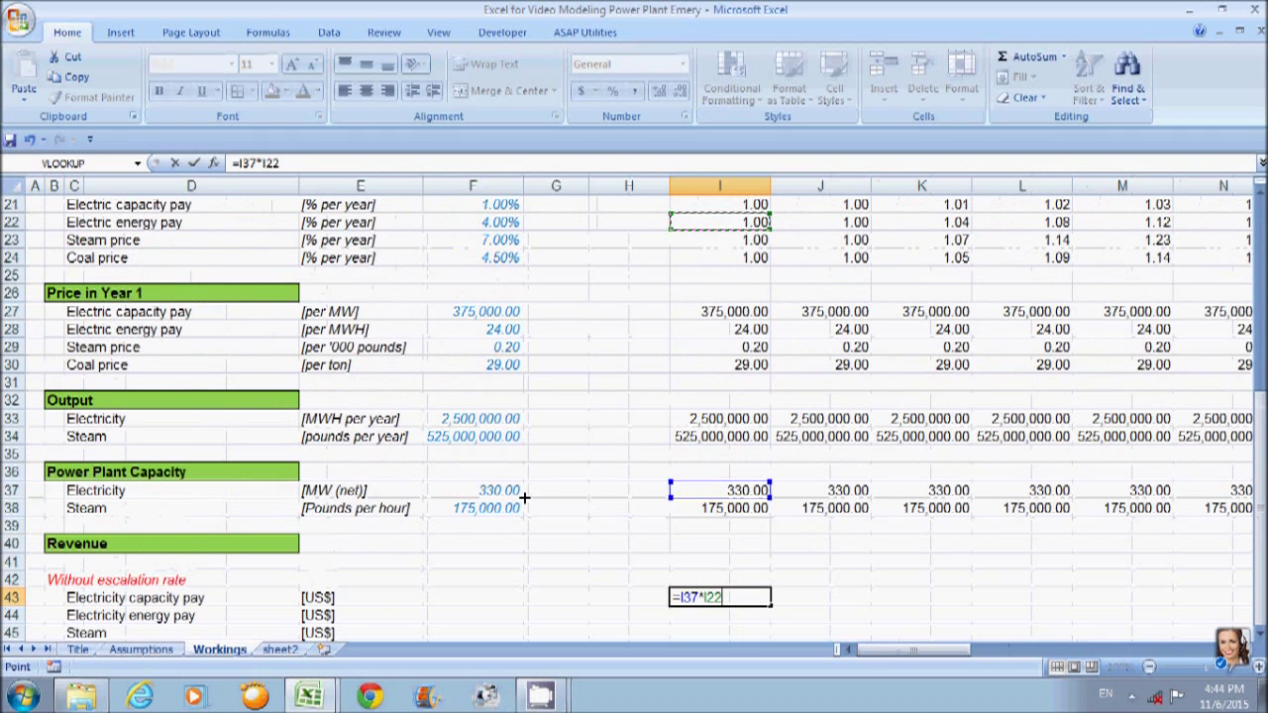
key("Down")
key("Down")
key("Down")
key("Down")
key("Down")
Multiply the I43 formula by the electricity contract flag in I16 and enter it as =I37*I27*I16.
type("*")
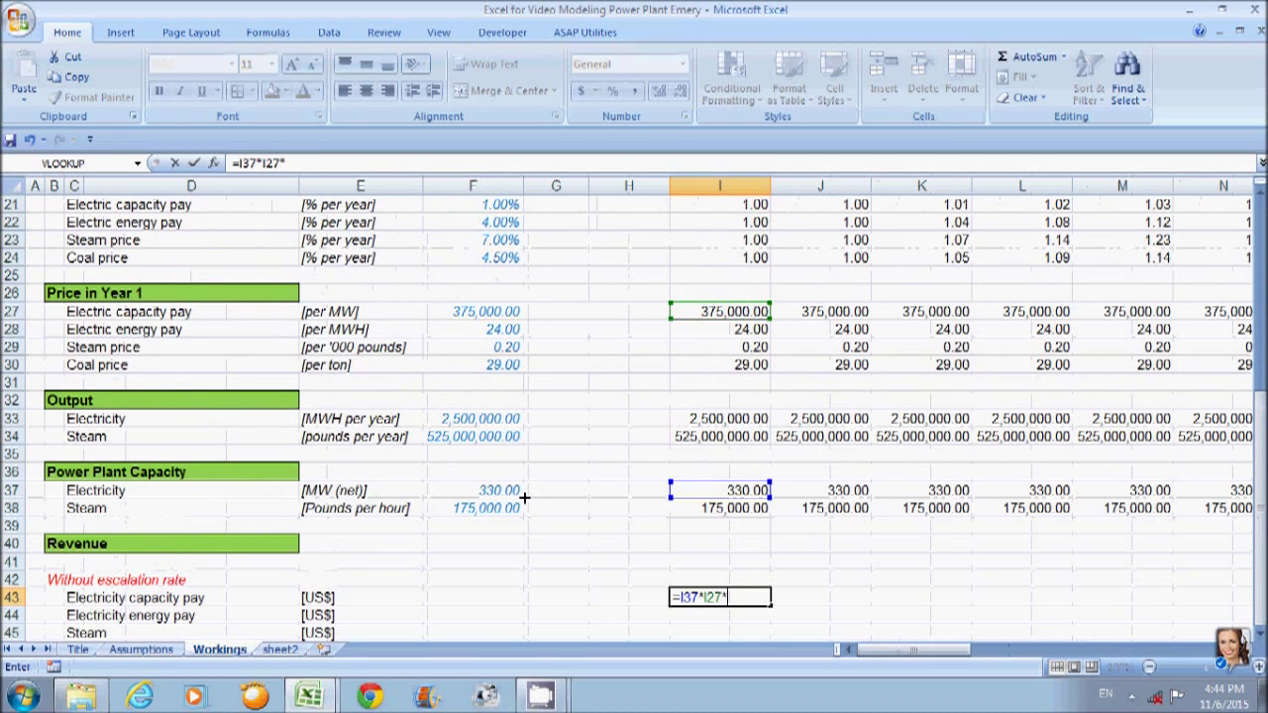
key("Up")
key("Up")
key("Up")
key("Up")
key("Up")
key("Up")
key("Up")
key("Up")
key("Up")
key("Up")
key("Up")
key("Up")
key("Up")
key("Up")
key("Up")
key("Up")
key("Up")
key("Up")
key("Up")
key("Up")
key("Up")
key("Up")
key("Up")
key("Up")
key("Up")
key("Up")
key("Up")
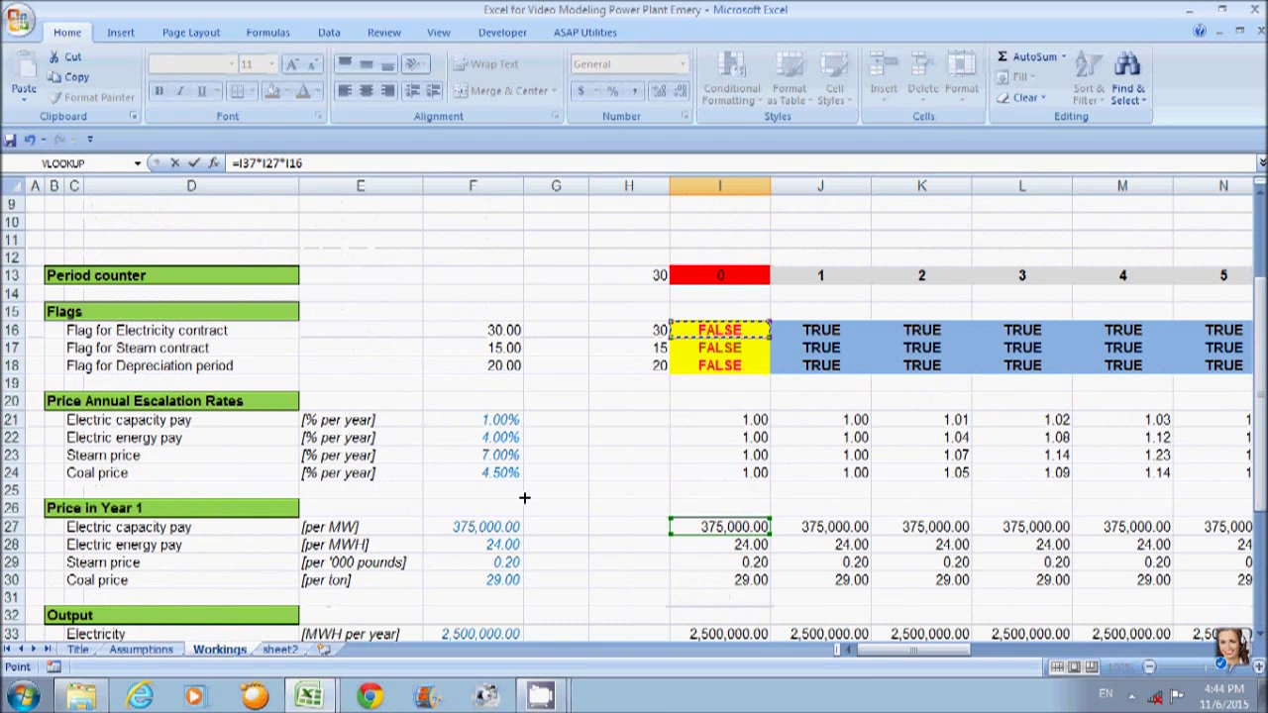
key("Return")
Start the Electricity energy pay formula in I44 with a reference to the electricity output in I33.
key("Up")
key("Down")
key("Down")
key("Down")
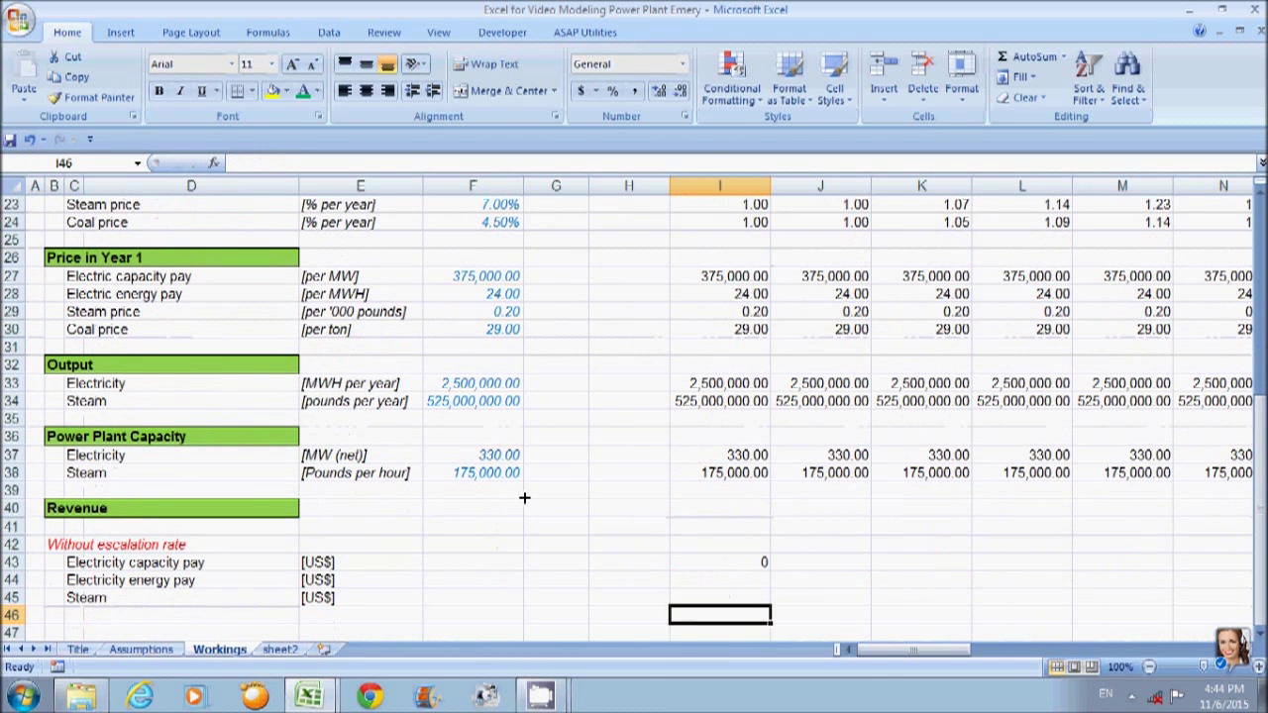
key("Up")
key("Up")
type("=")
key("Up")
key("Up")
key("Up")
key("Up")
key("Up")
key("Up")
key("Up")
key("Up")
key("Up")
key("Up")
key("Up")
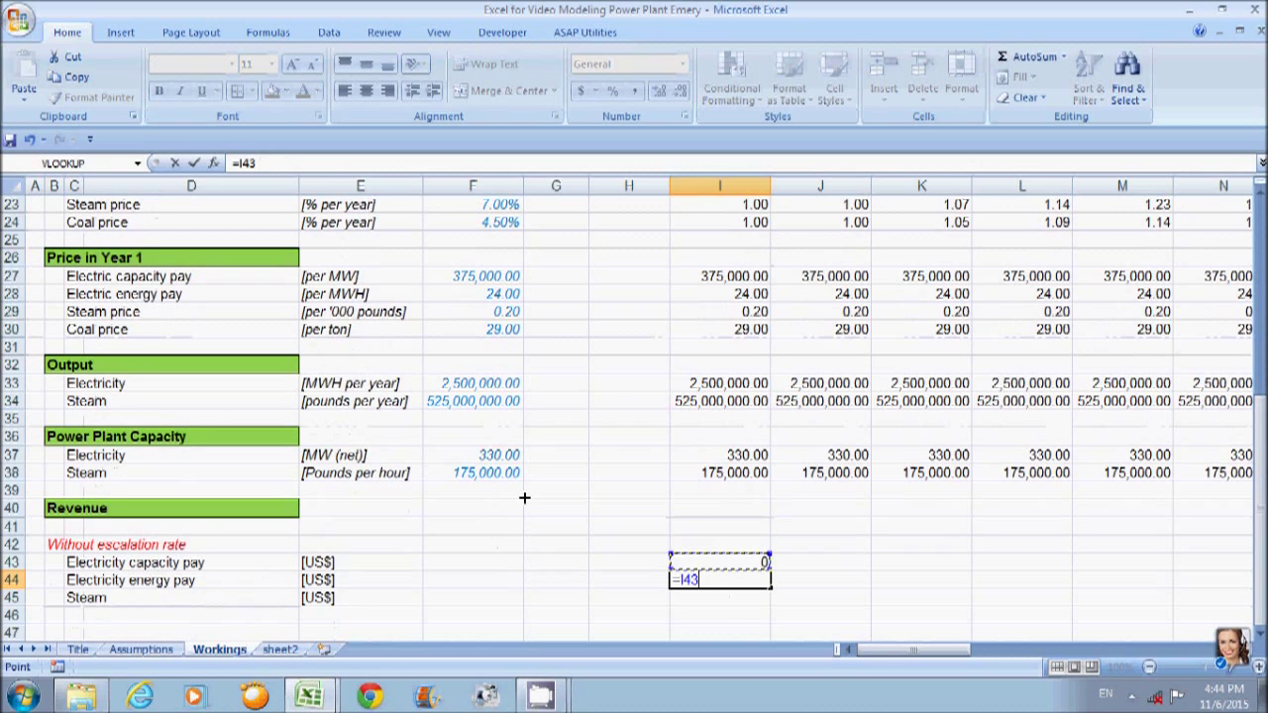
key("Down")
key("Down")
key("Down")
key("Down")
key("Down")
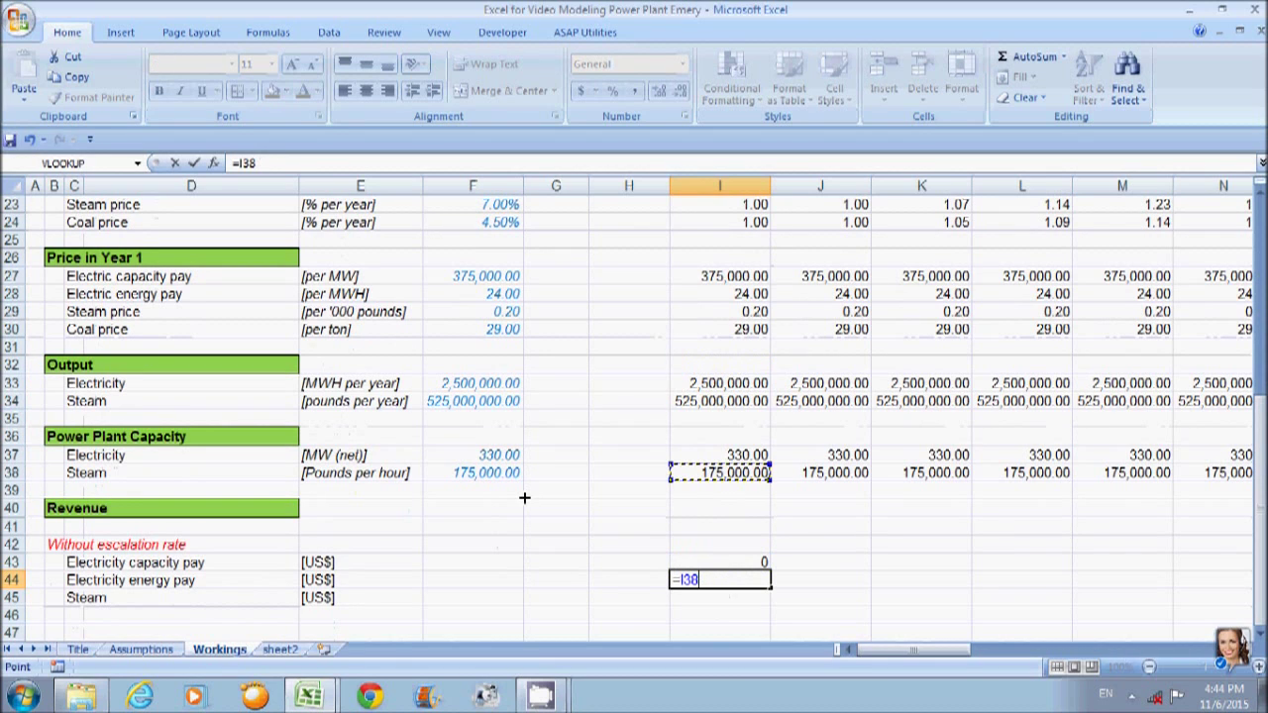
key("Up")
key("Up")
key("Up")
key("Up")
key("Up")
key("Up")
key("Up")
key("Down")
key("Down")
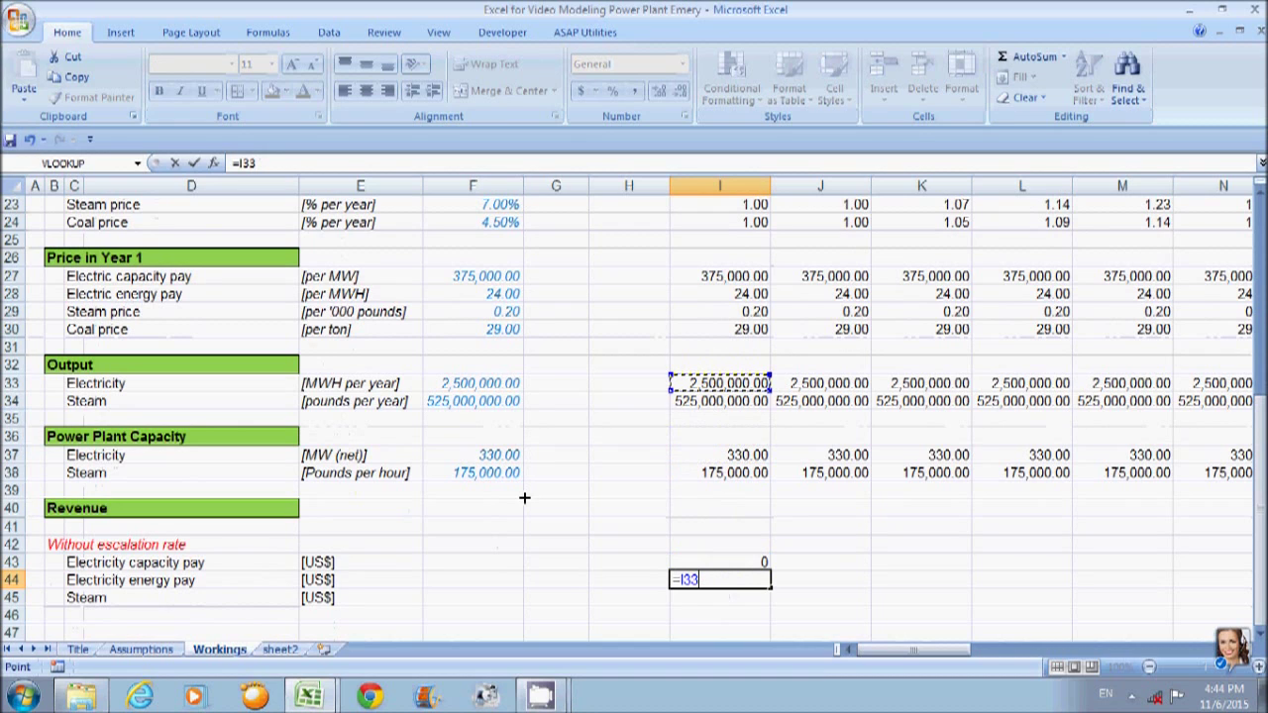
Multiply the I44 formula by the Electric energy pay price in I28.
type("*")
key("Up")
key("Up")
key("Up")
key("Up")
key("Up")
key("Up")
key("Up")
key("Up")
key("Up")
key("Up")
key("Up")
key("Up")
key("Up")
key("Up")
key("Up")
key("Up")
key("Up")
key("Up")
key("Up")
key("Up")
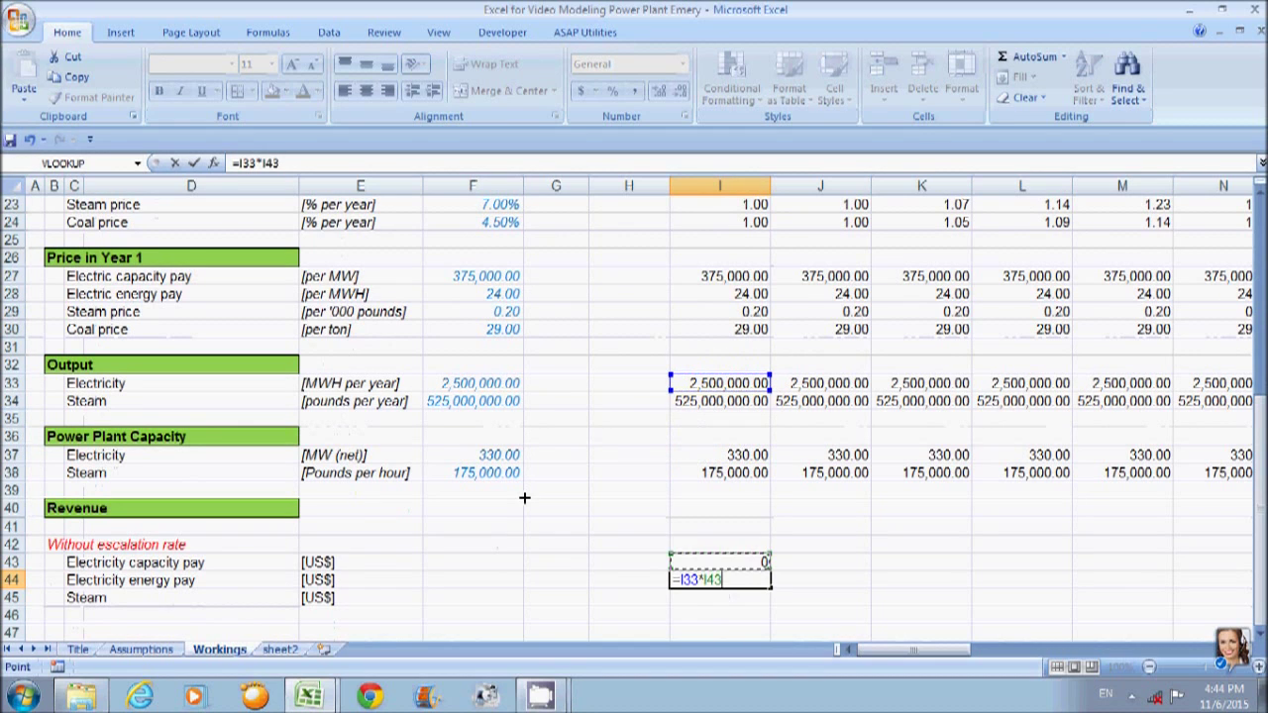
key("Down")
key("Down")
key("Down")
key("Down")
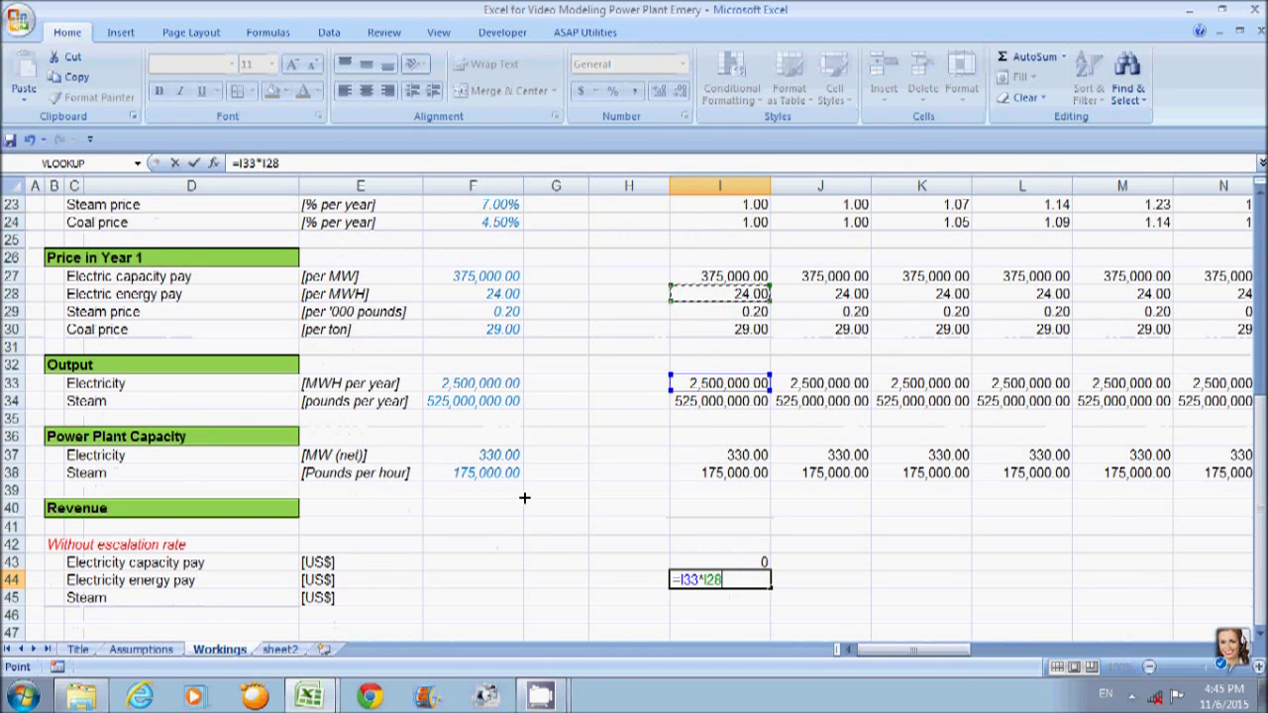
Multiply the I44 formula by the electricity contract flag of the same column and enter it.
type("*")
key("Up")
key("Up")
key("Up")
key("Up")
key("Up")
key("Up")
key("Up")
key("Up")
key("Up")
key("Up")
key("Up")
key("Up")
key("Up")
key("Up")
key("Up")
key("Up")
key("Up")
key("Up")
key("Up")
key("Up")
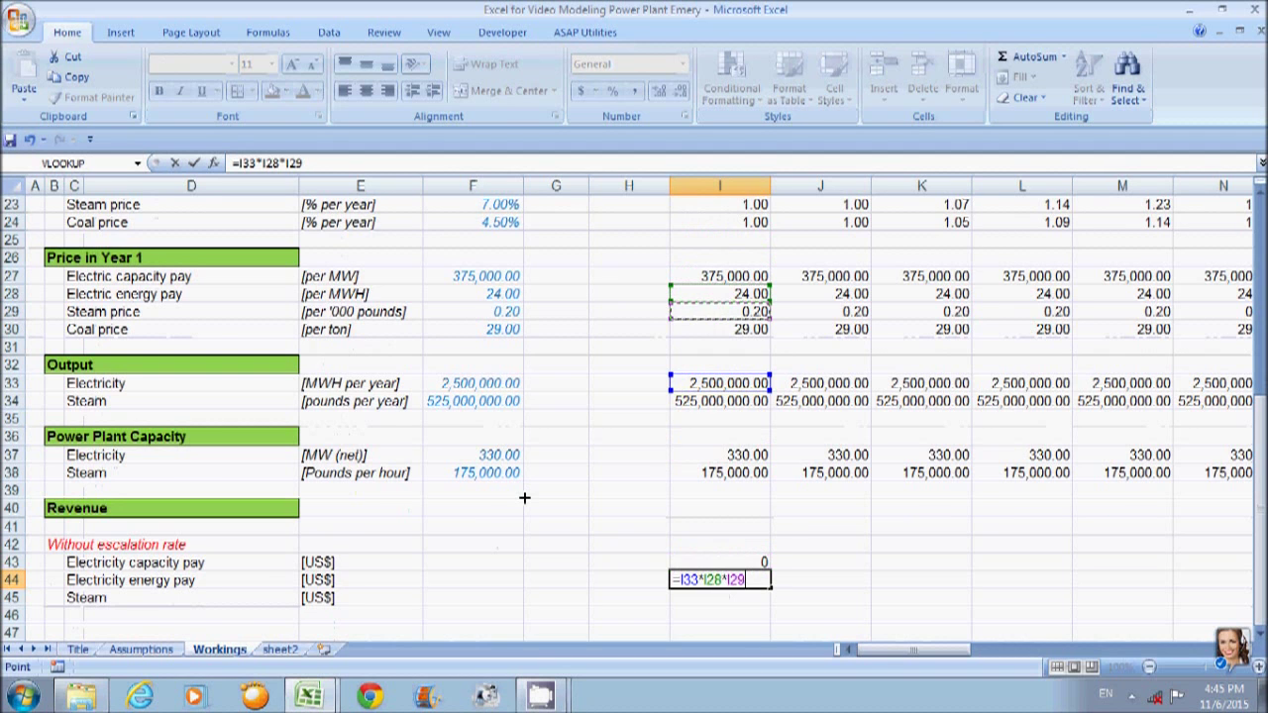
key("Down")
key("Down")
key("Down")
key("Down")
key("Down")
key("Down")
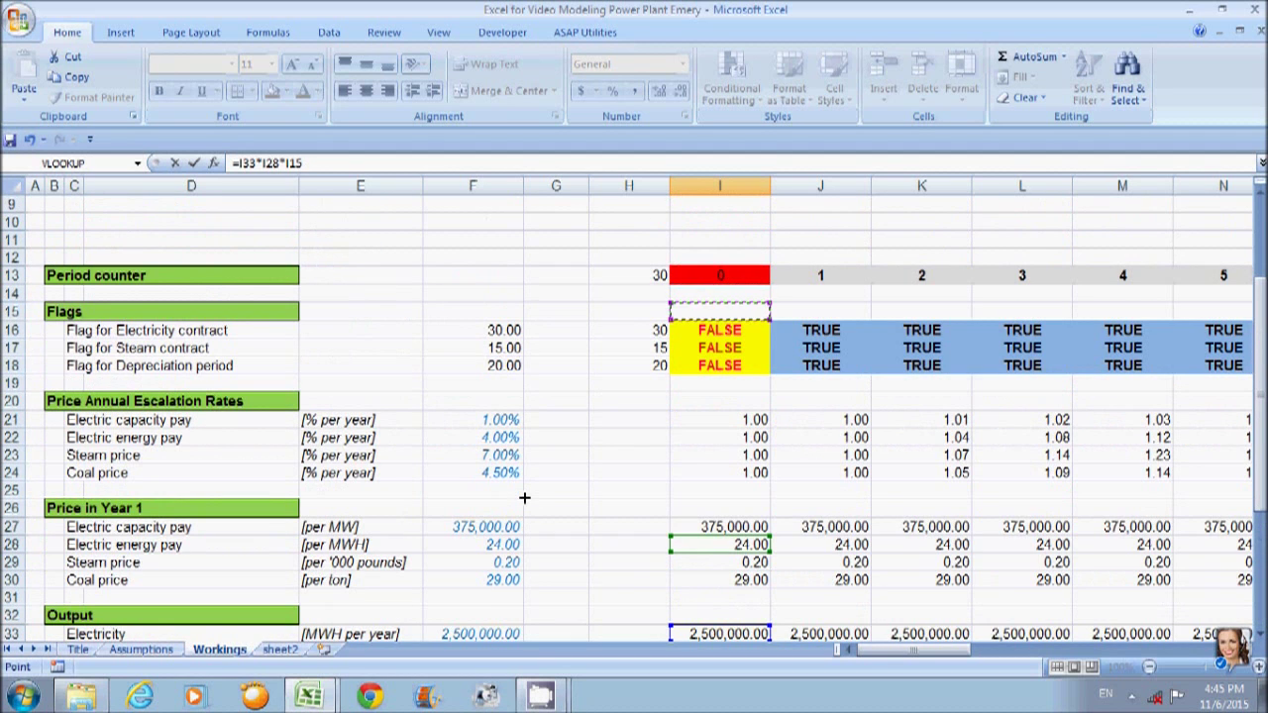
key("Return")
key("Down")
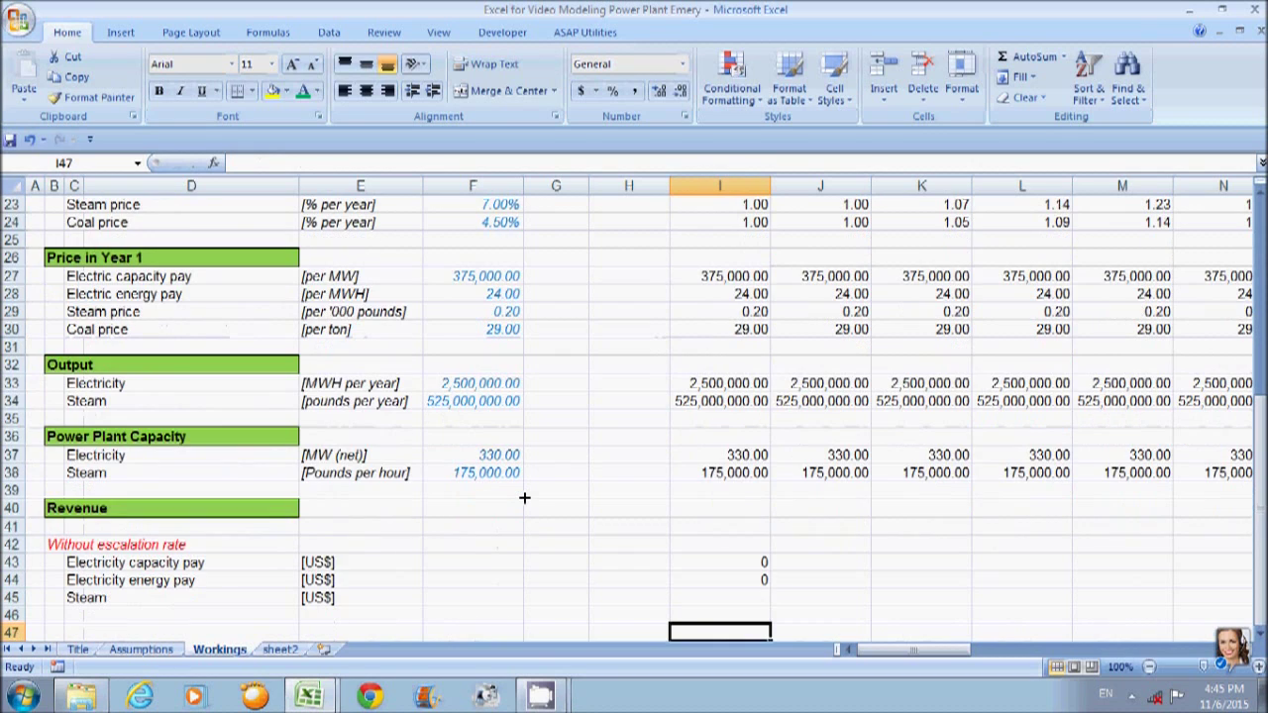
type("=")
key("Up")
key("Up")
key("Up")
key("Up")
key("Up")
key("Up")
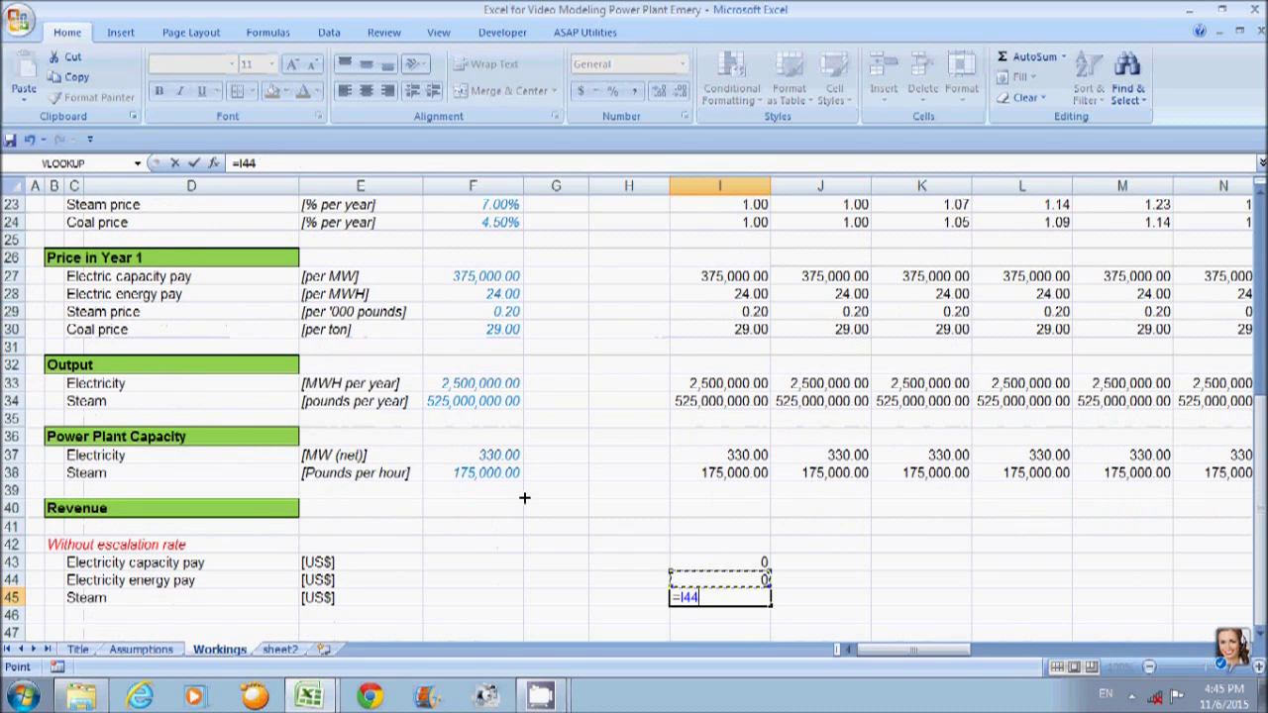
key("Up")
type("*")
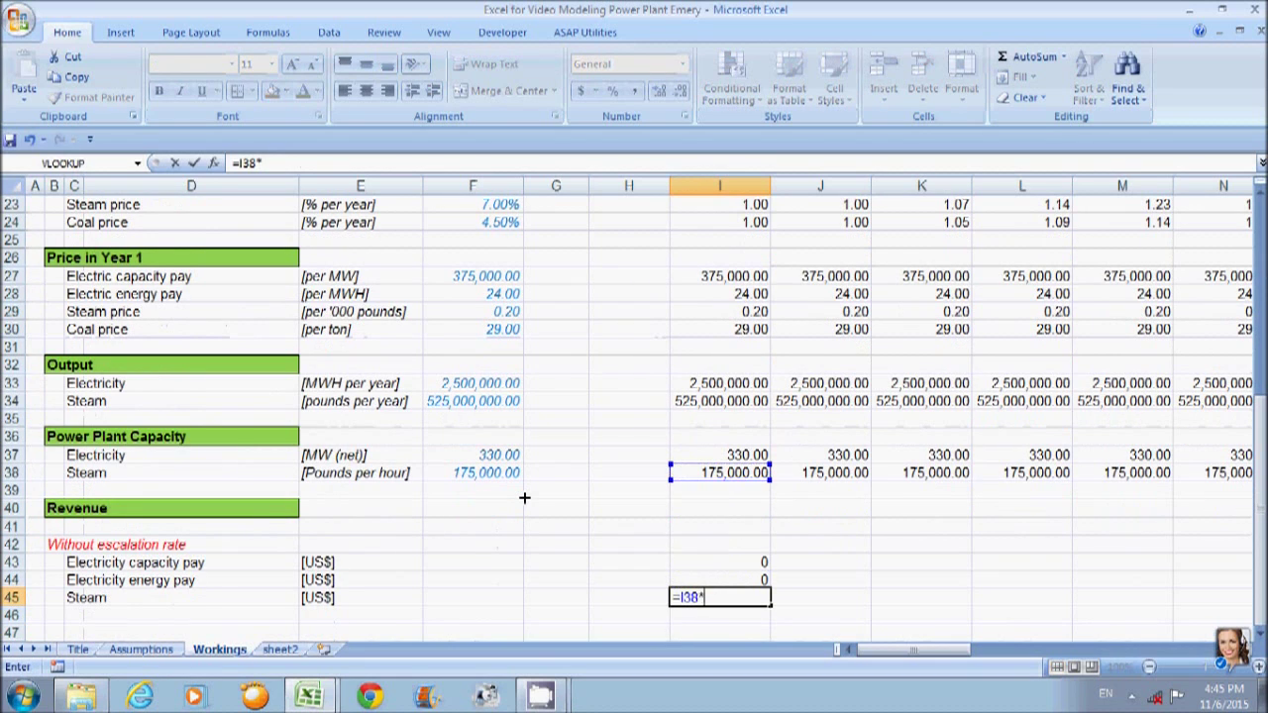
key("Up")
key("Up")
key("Up")
key("Up")
key("Up")
key("Up")
key("Up")
key("Up")
key("Up")
key("Up")
key("Up")
key("Up")
key("Up")
key("Up")
key("Up")
key("Up")
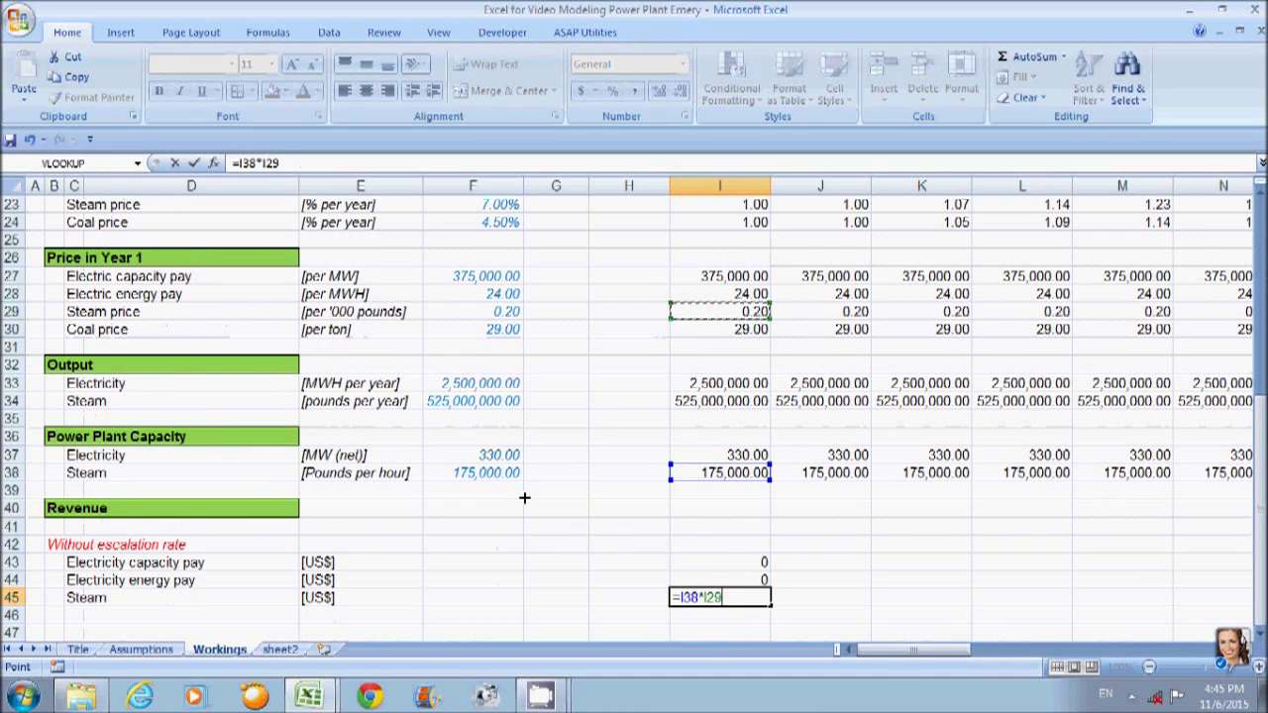
key("Down")
key("Down")
key("Down")
key("Down")
key("Down")
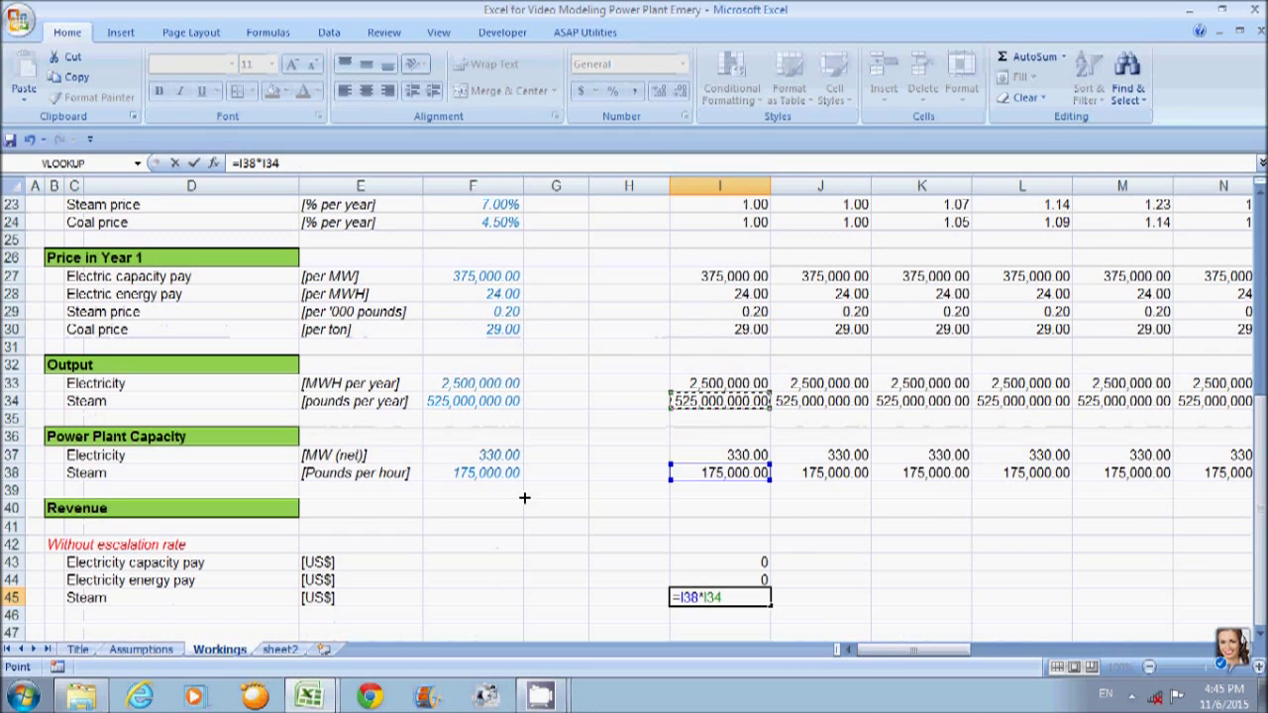
key("Escape")
Start the Steam revenue formula in I45 with a reference to the steam output in I34.
type("=")
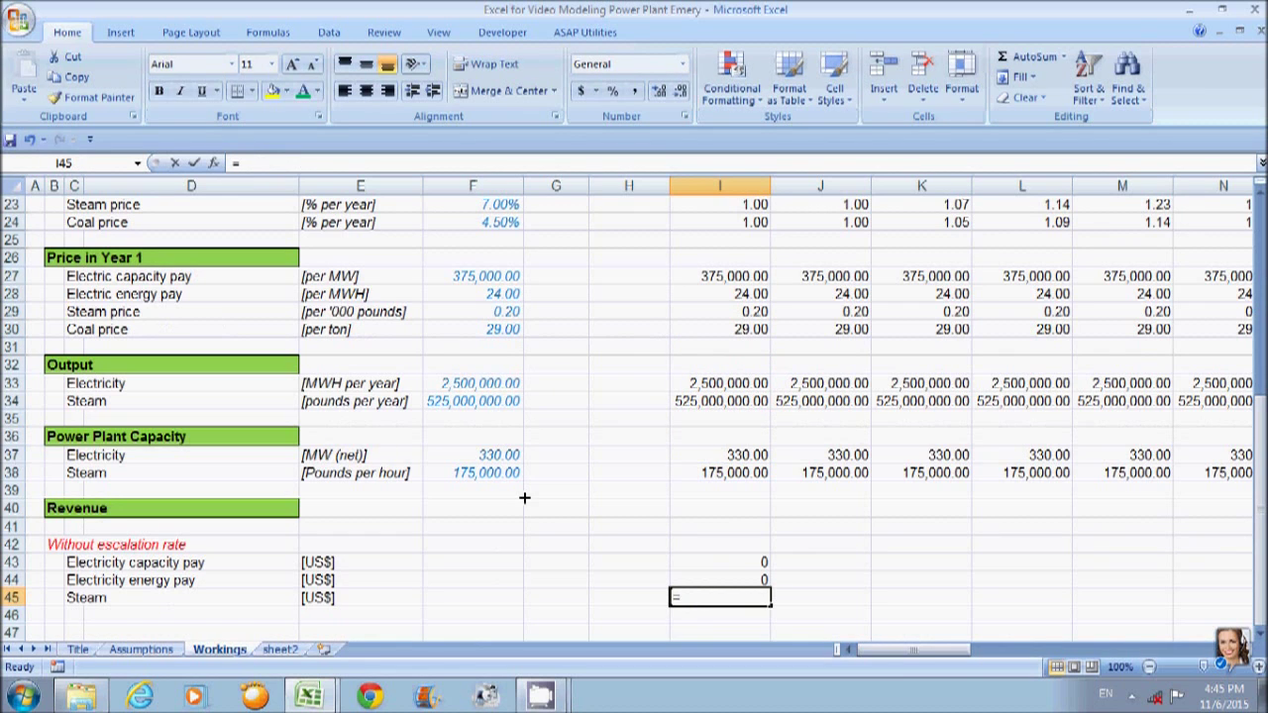
key("Up")
key("Up")
key("Up")
key("Up")
key("Up")
key("Up")
key("Up")
key("Up")
key("Up")
key("Up")
key("Up")
key("Up")
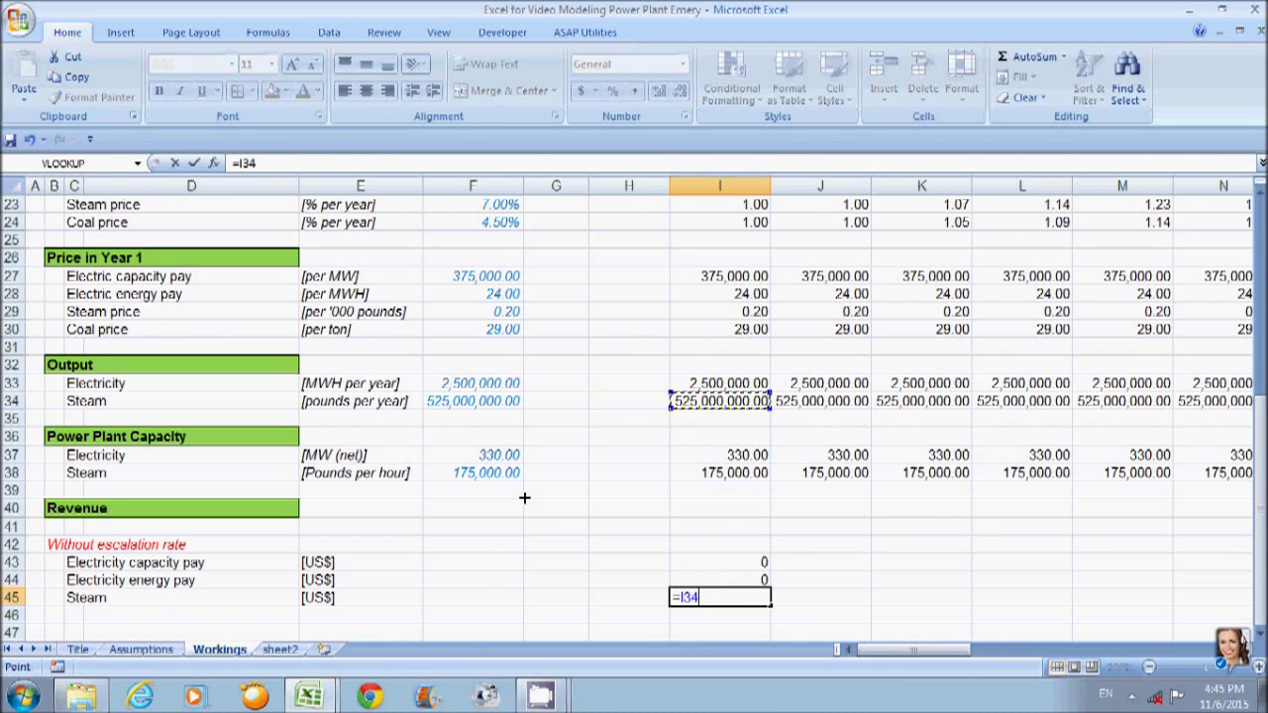
Multiply the I45 formula by the Steam price in I29.
type("*")
key("Up")
key("Up")
key("Up")
key("Up")
key("Up")
key("Up")
key("Up")
key("Up")
key("Up")
key("Up")
key("Up")
key("Up")
key("Up")
key("Up")
key("Up")
key("Up")
key("Up")
key("Up")
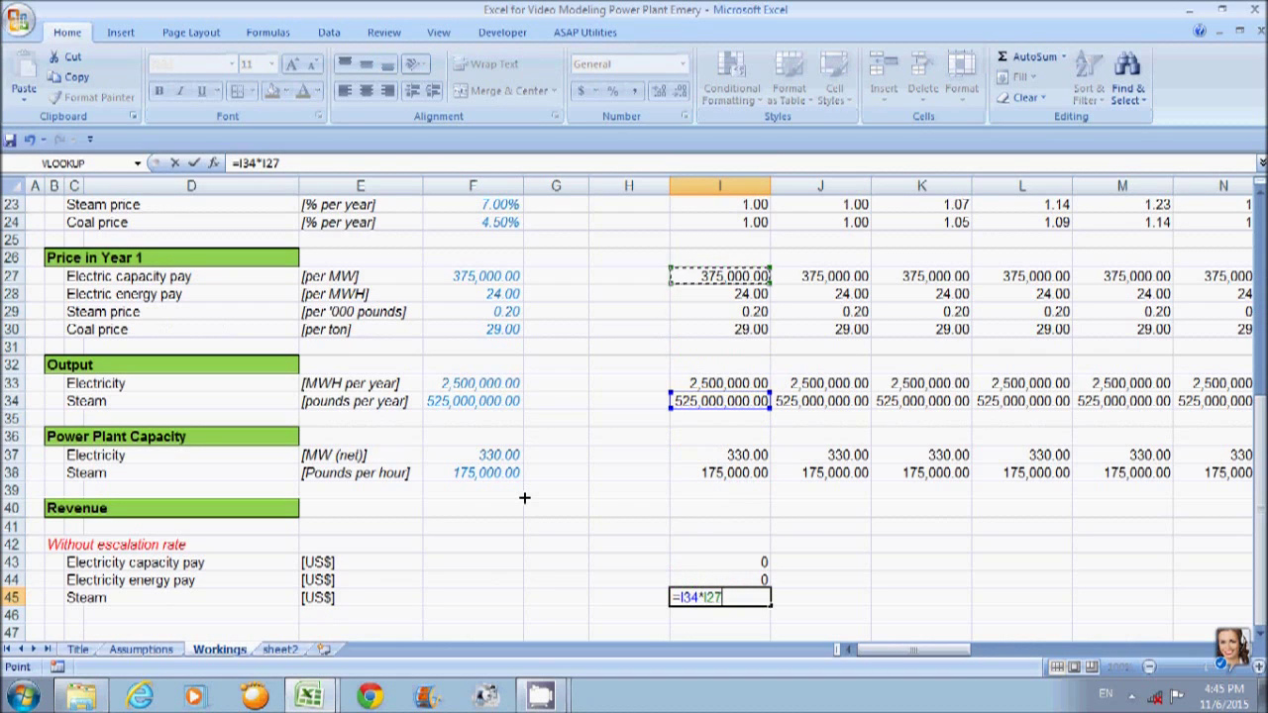
key("Down")
key("Down")
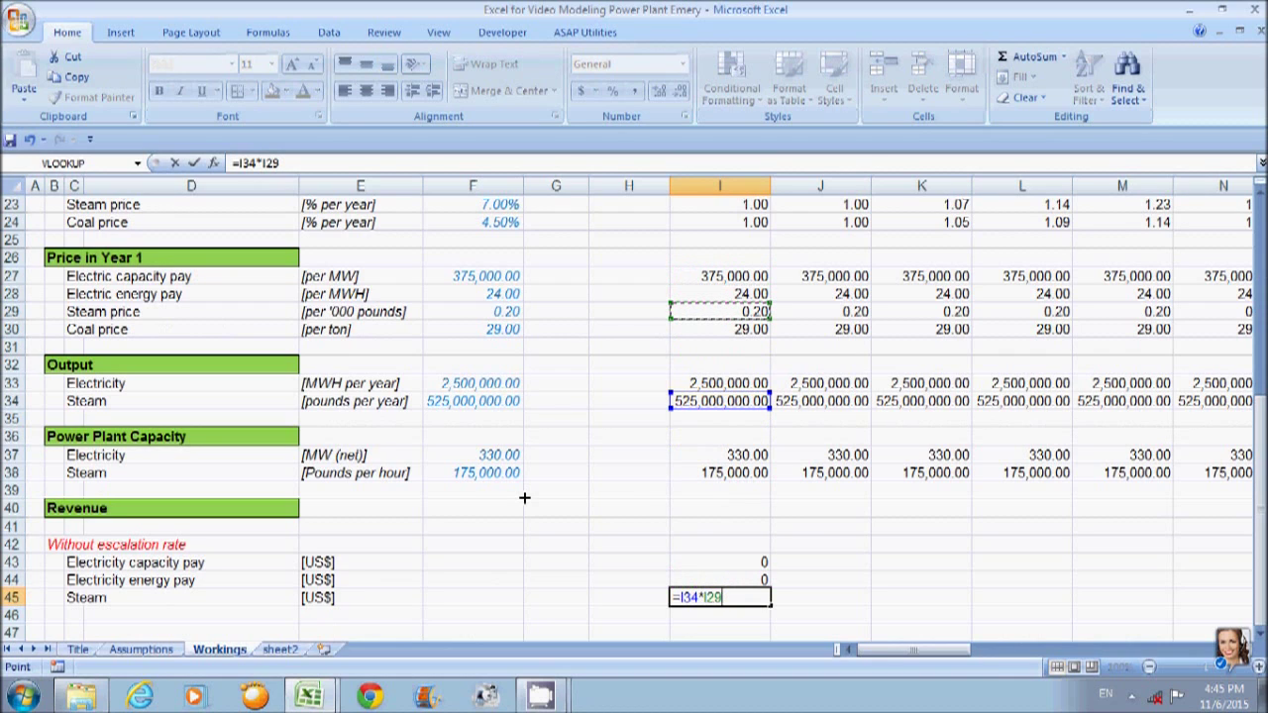
Multiply the I45 formula by the steam contract flag in I17 and enter it as =I34*I29*I17.
type("*")
key("Up")
key("Up")
key("Up")
key("Up")
key("Up")
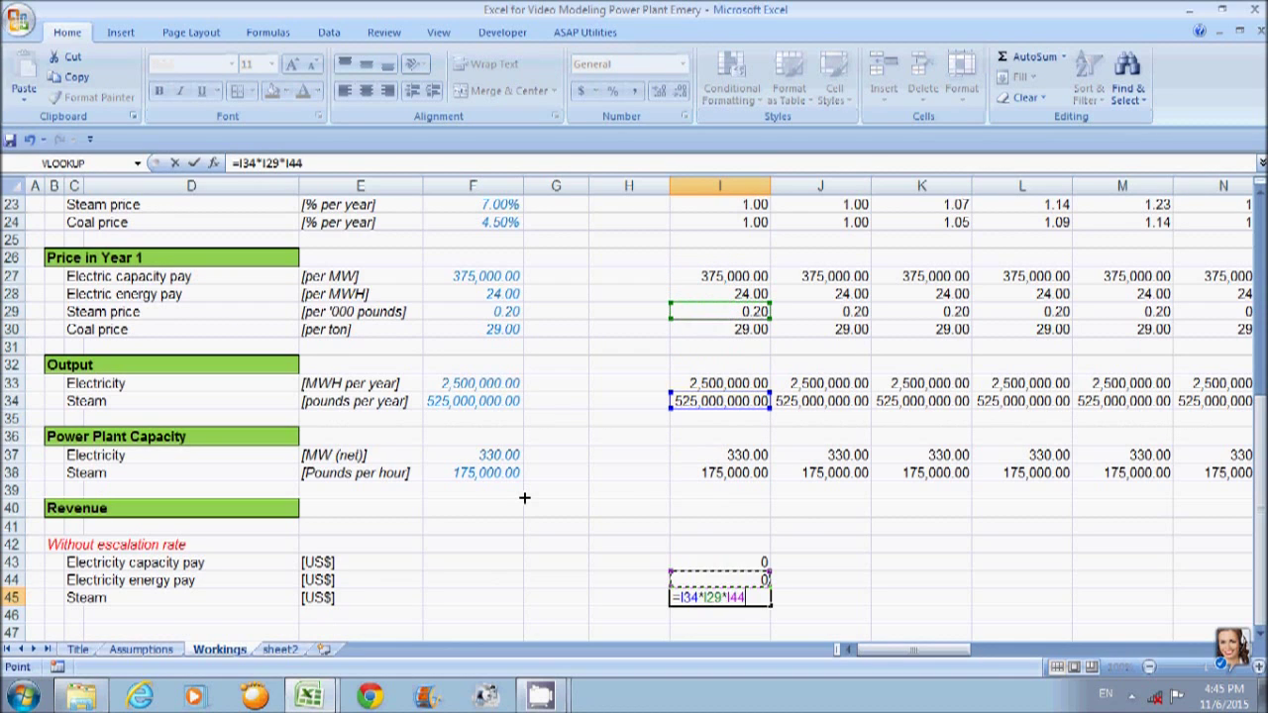
key("Up")
key("Up")
key("Up")
key("Up")
key("Up")
key("Up")
key("Up")
key("Up")
key("Up")
key("Up")
key("Up")
key("Up")
key("Up")
key("Up")
key("Up")
key("Up")
key("Up")
key("Up")
key("Up")
key("Up")
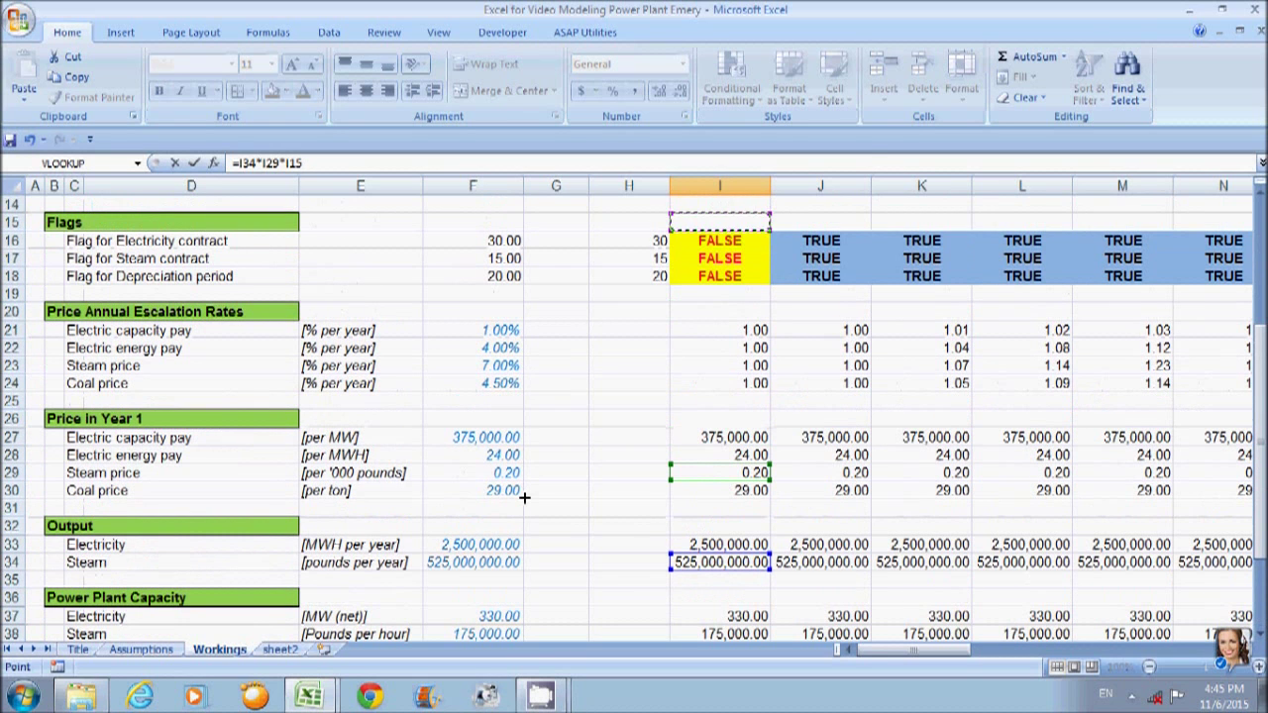
key("Up")
key("Up")
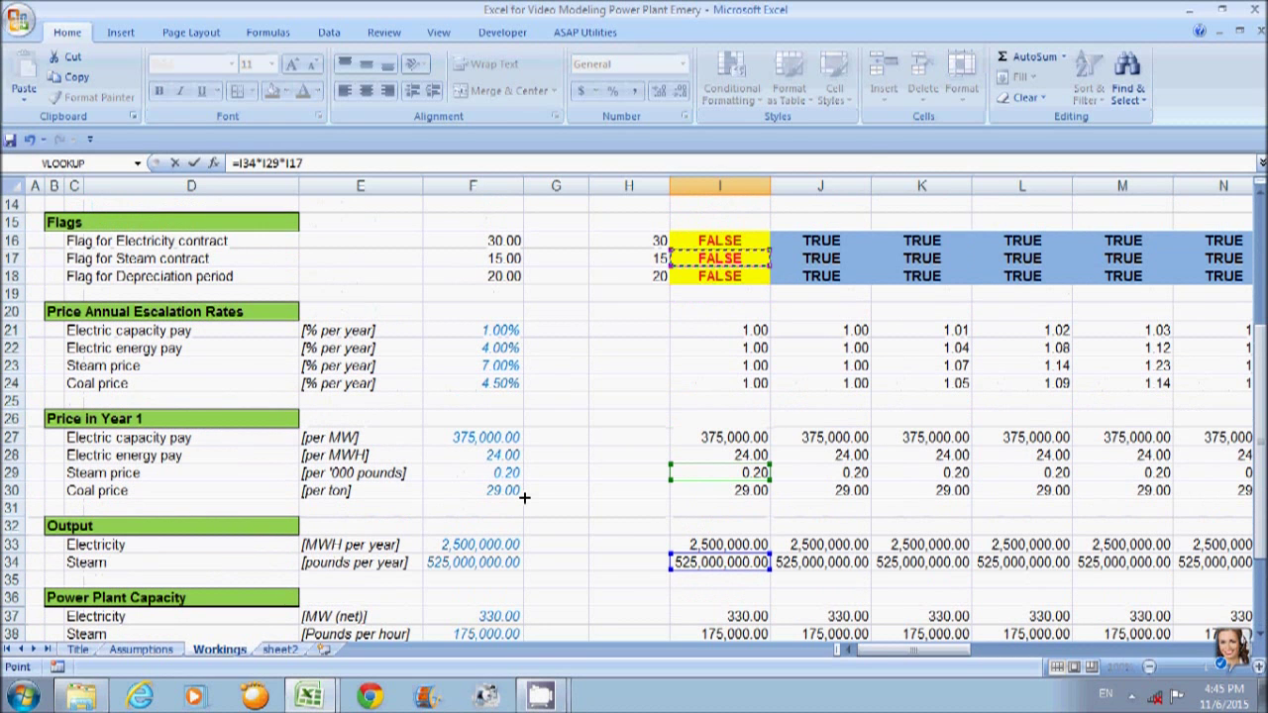
key("Return")
Fill the three revenue formulas in I43:I45 rightward through column AM.
key("Up")
key("Up")
key("Up")
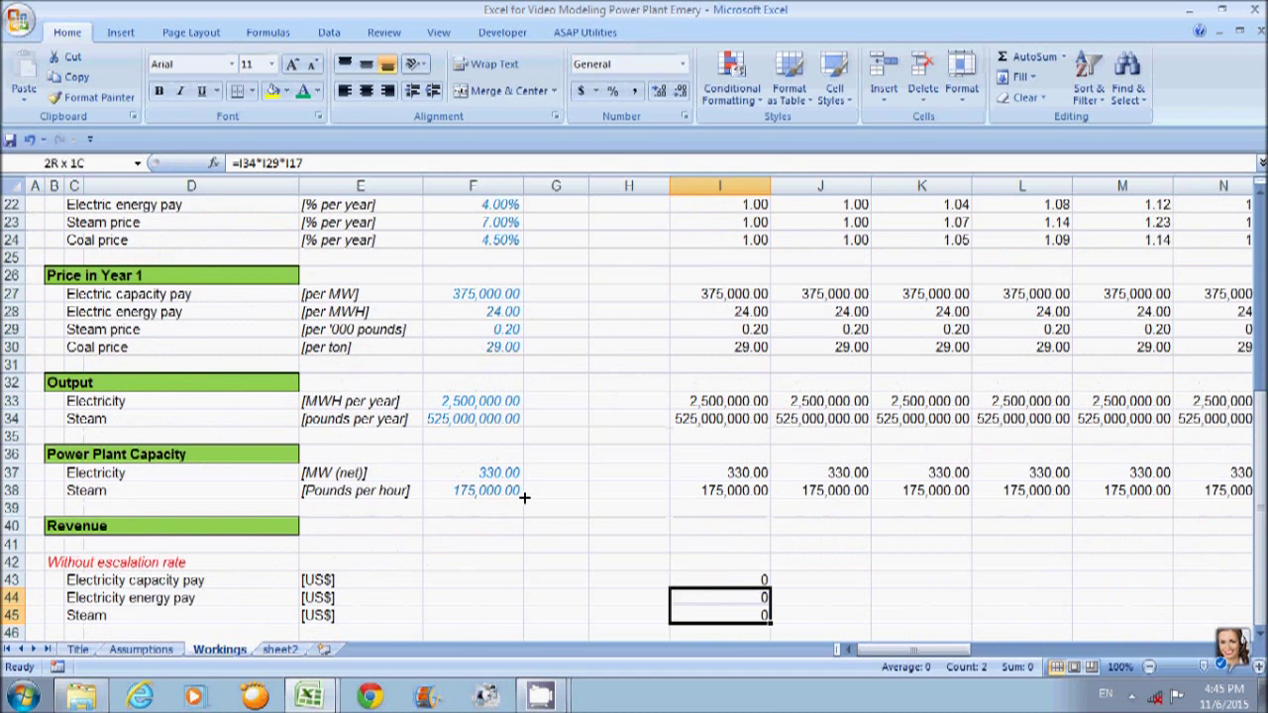
key("shift+Down")
key("shift+Down")
key("shift+Right")
key("shift+Right")
key("shift+Right")
key("shift+Right")
key("shift+Right")
key("shift+Right")
key("shift+Right")
key("shift+Right")
key("shift+Right")
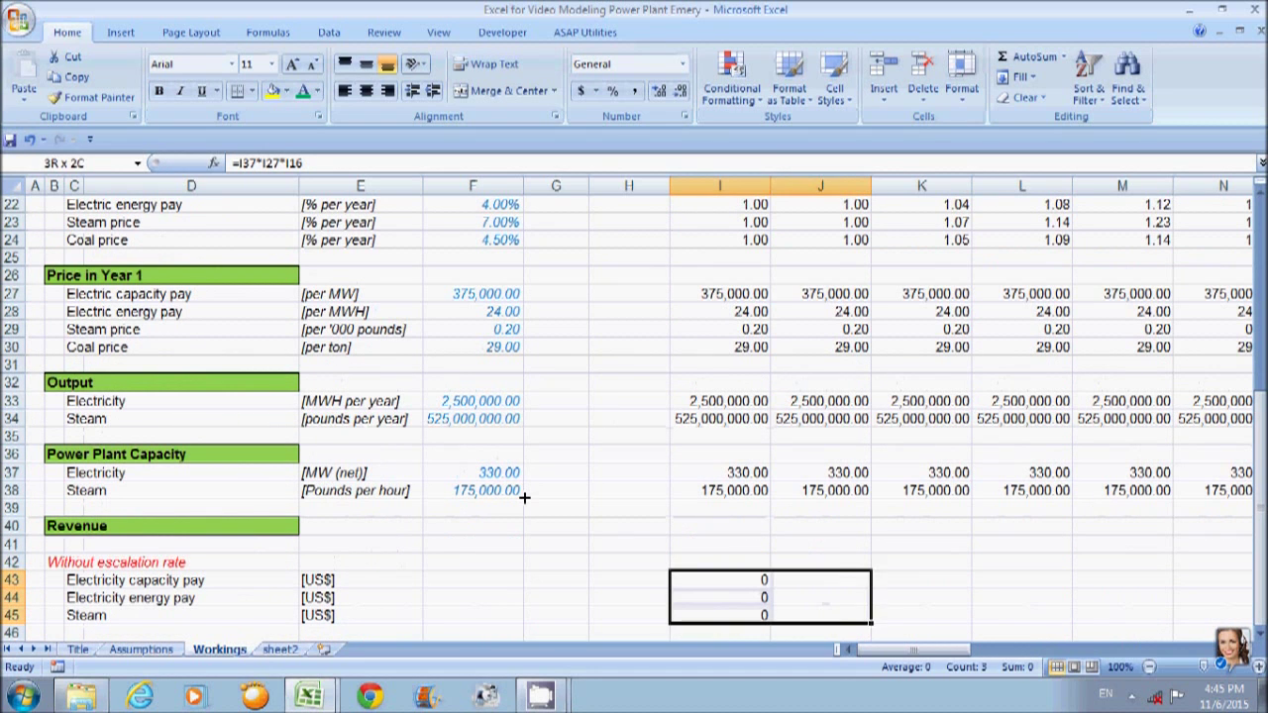
key("shift+Right")
key("shift+Right")
key("shift+Right")
key("shift+Right")
key("shift+Right")
key("shift+Right")
key("shift+Right")
key("shift+Right")
key("shift+Right")
key("shift+Right")
key("shift+Right")
key("shift+Right")
key("shift+Right")
key("shift+Right")
key("shift+Right")
key("shift+Right")
key("shift+Right")
key("shift+Right")
key("shift+Right")
key("shift+Right")
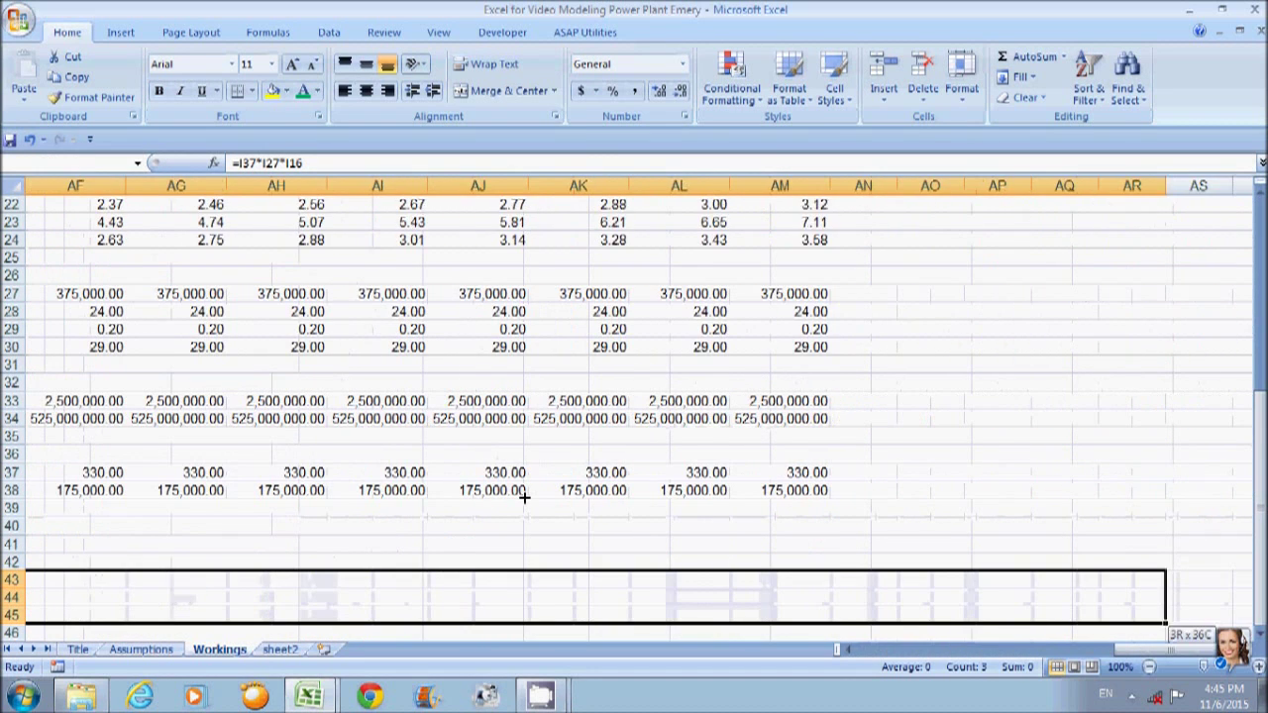
key("shift+Left")
key("shift+Left")
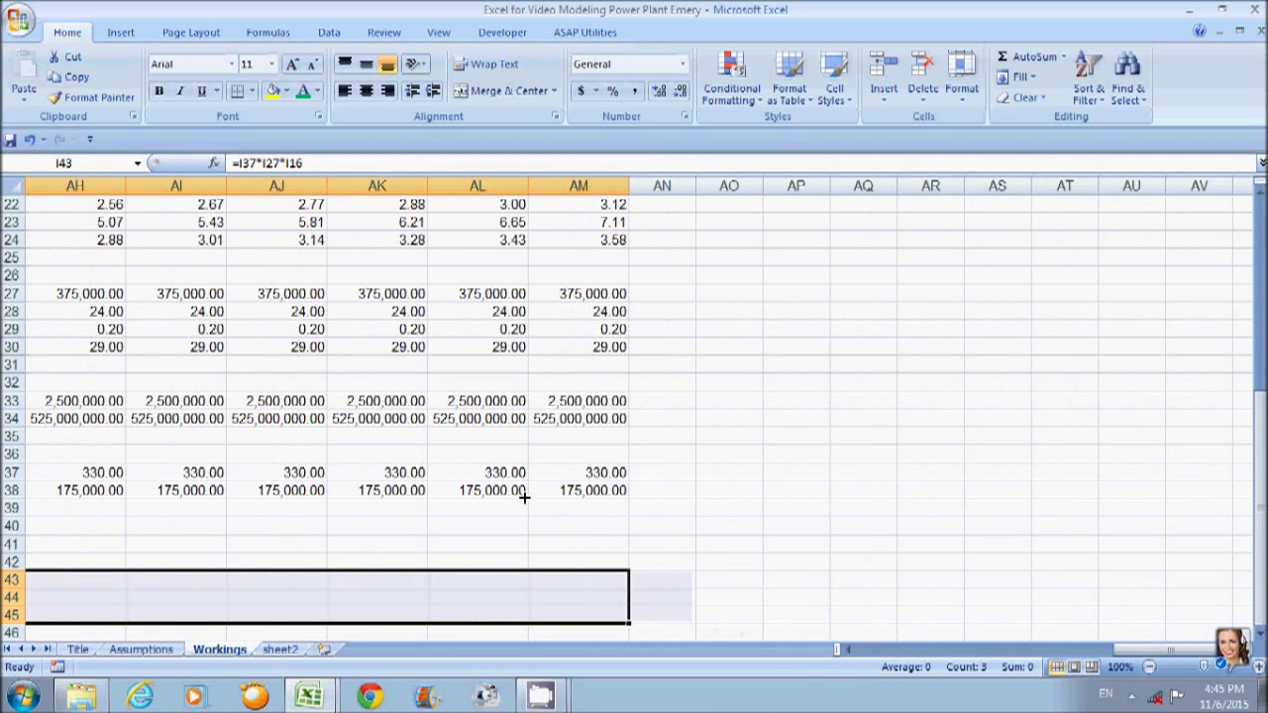
key("ctrl+r")
key("Left")
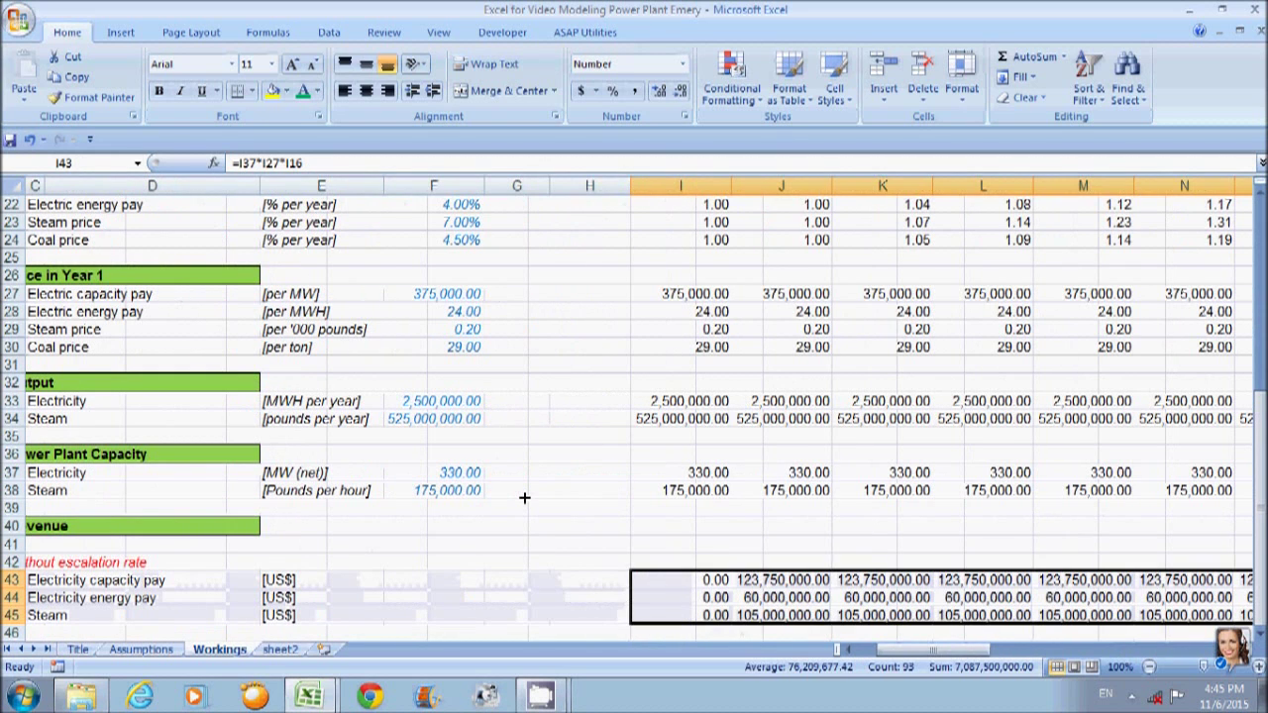
key("Right")
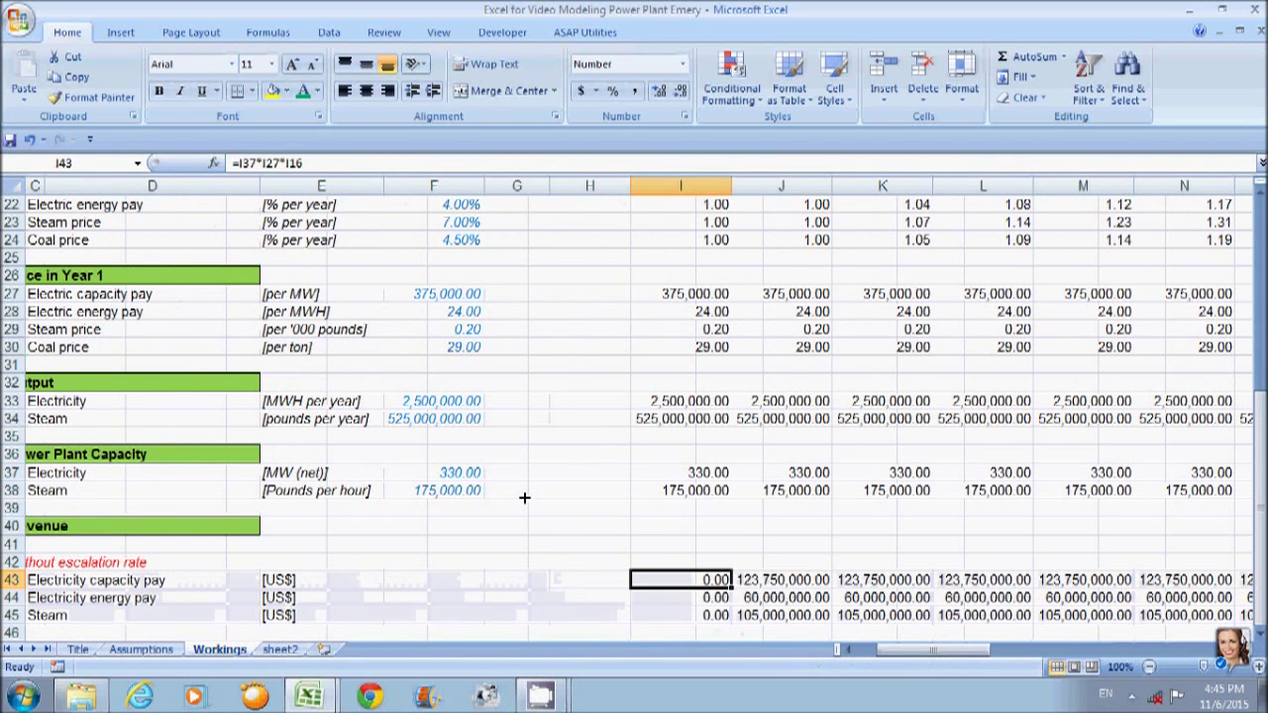
Add a Total row label in C46, directly below the Steam revenue line.
key("Down")
key("Down")
key("Down")
key("Down")
key("Down")
key("Down")
key("Down")
key("Down")
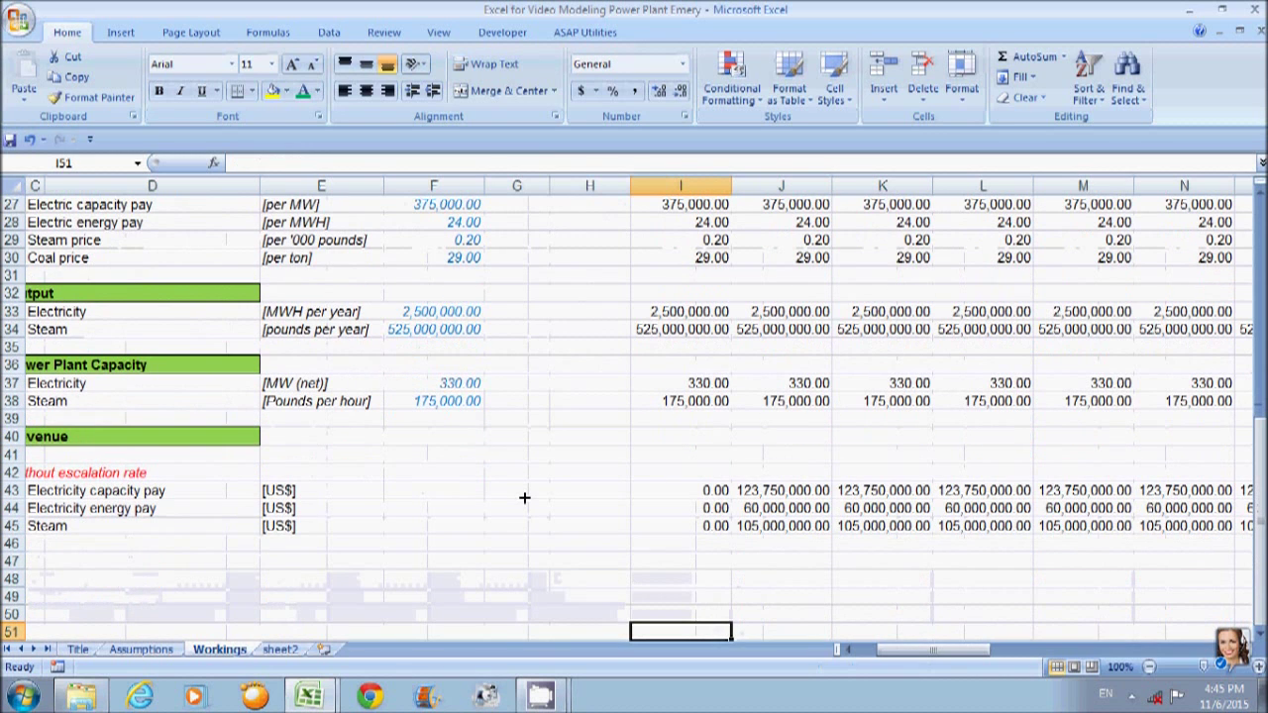
key("Left")
key("Left")
key("Left")
key("Left")
key("Left")
key("Left")
key("Left")
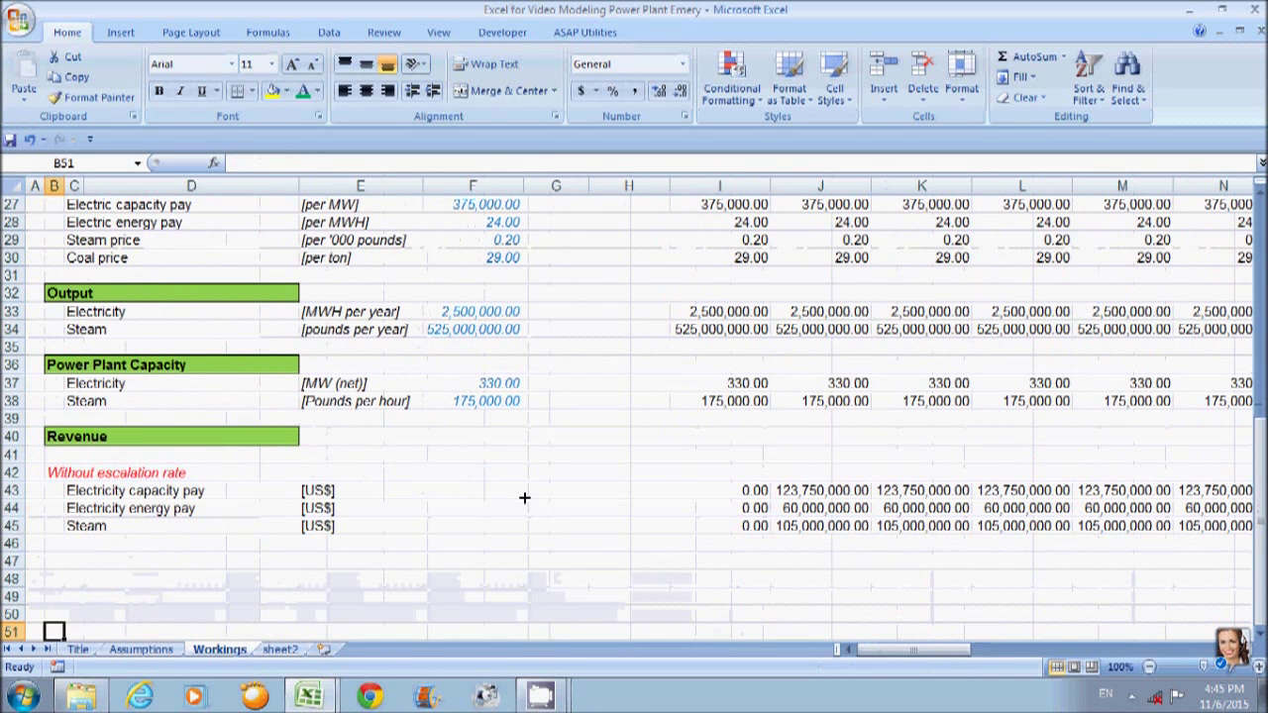
key("Up")
key("Up")
key("Up")
key("Up")
key("Up")
key("Right")
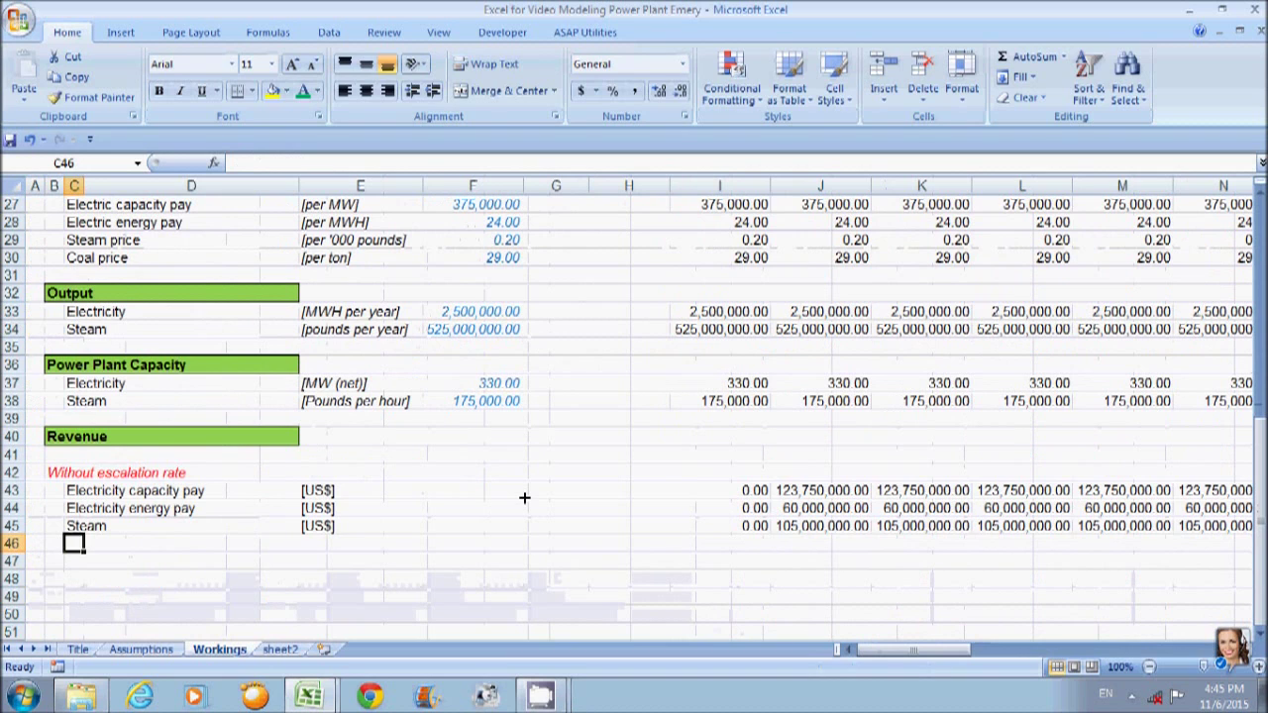
type("Total")
key("Return")
Apply a bottom border to the Steam revenue row from C45 through AM45.
key("Up")
key("Up")
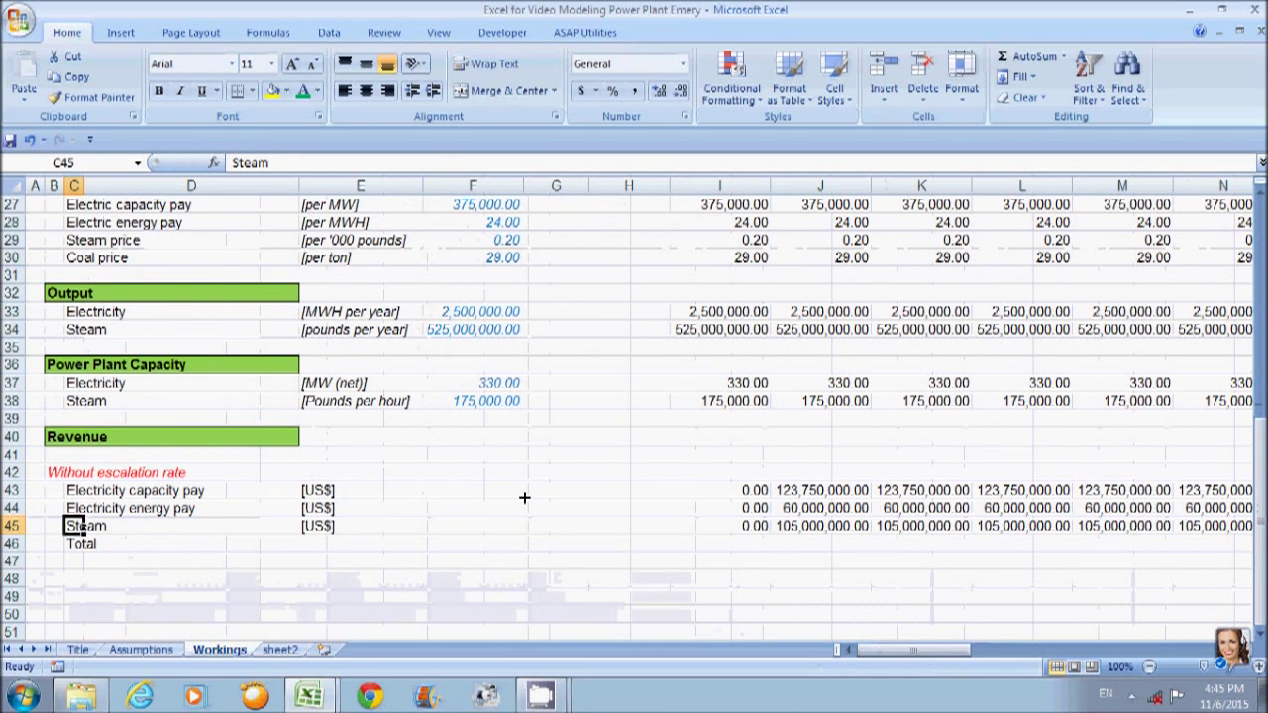
key("shift+Right")
key("shift+Right")
key("ctrl+shift+Right")
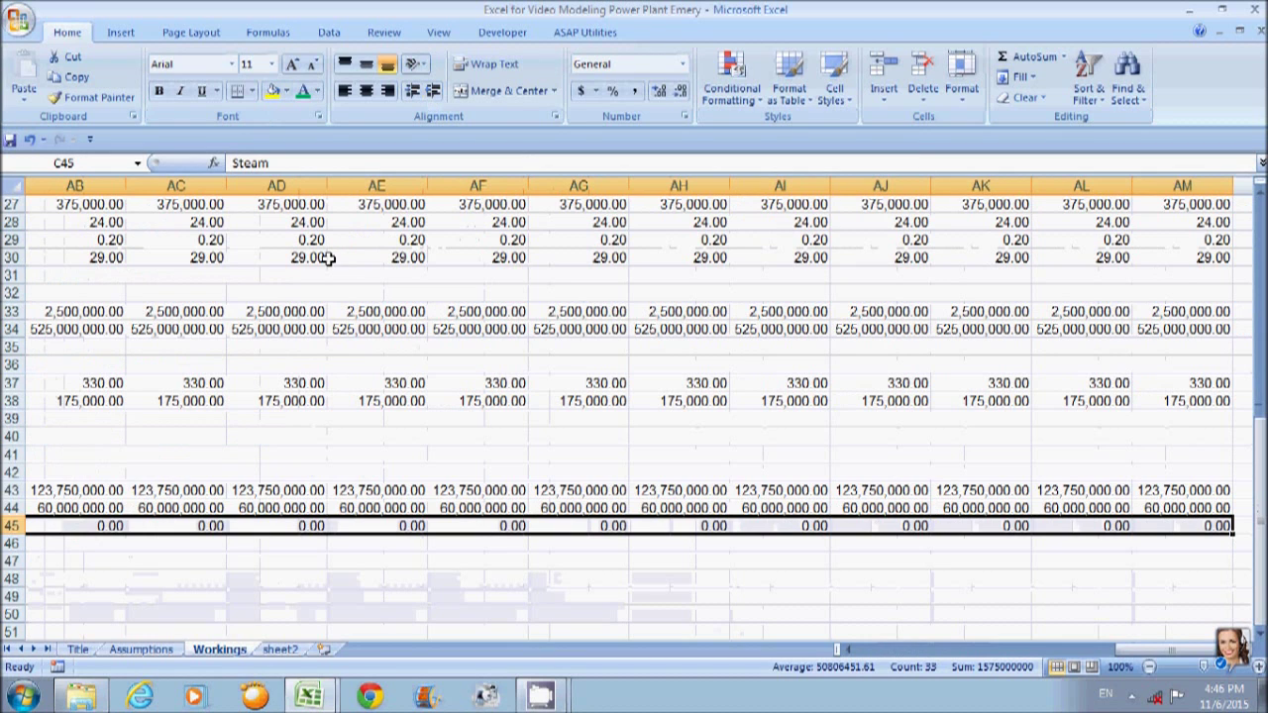
key("alt+h")
key("b")
key("o")
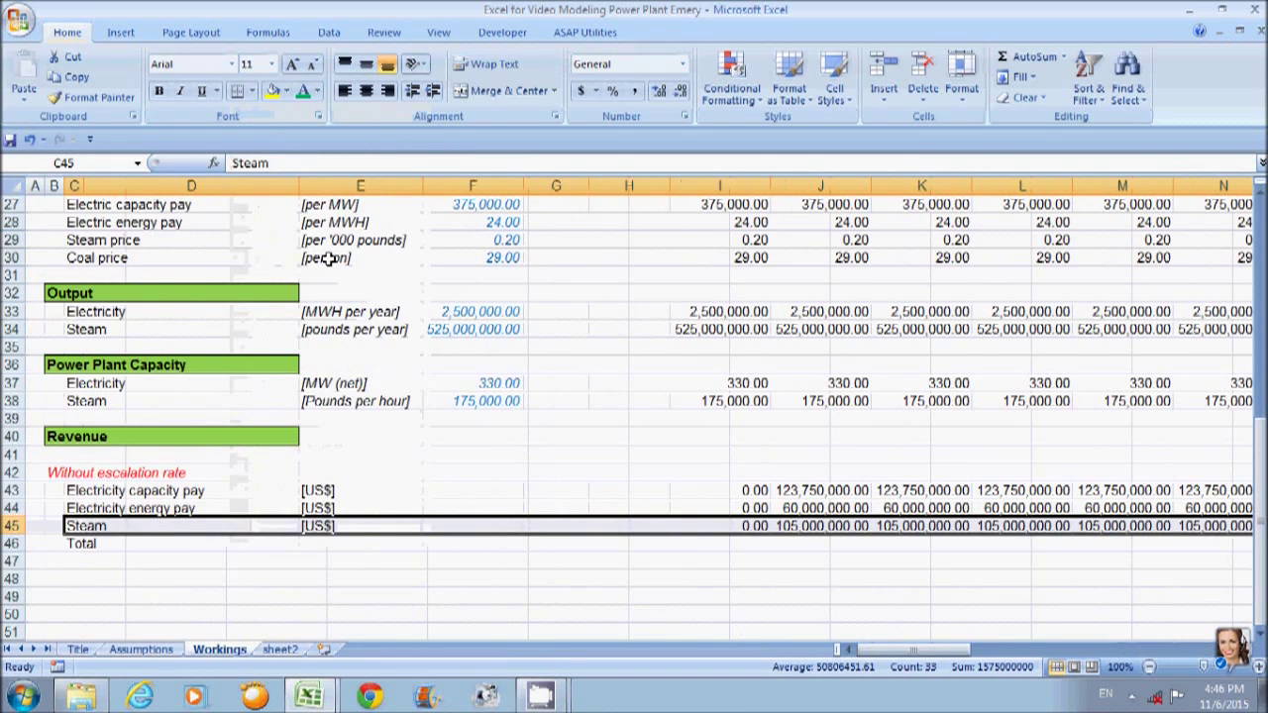
Examine the three revenue lines without escalation across the timeline columns up to the last year.
key("Right")
key("Right")
key("Right")
key("Right")
key("Right")
key("Right")
key("Right")
key("Right")
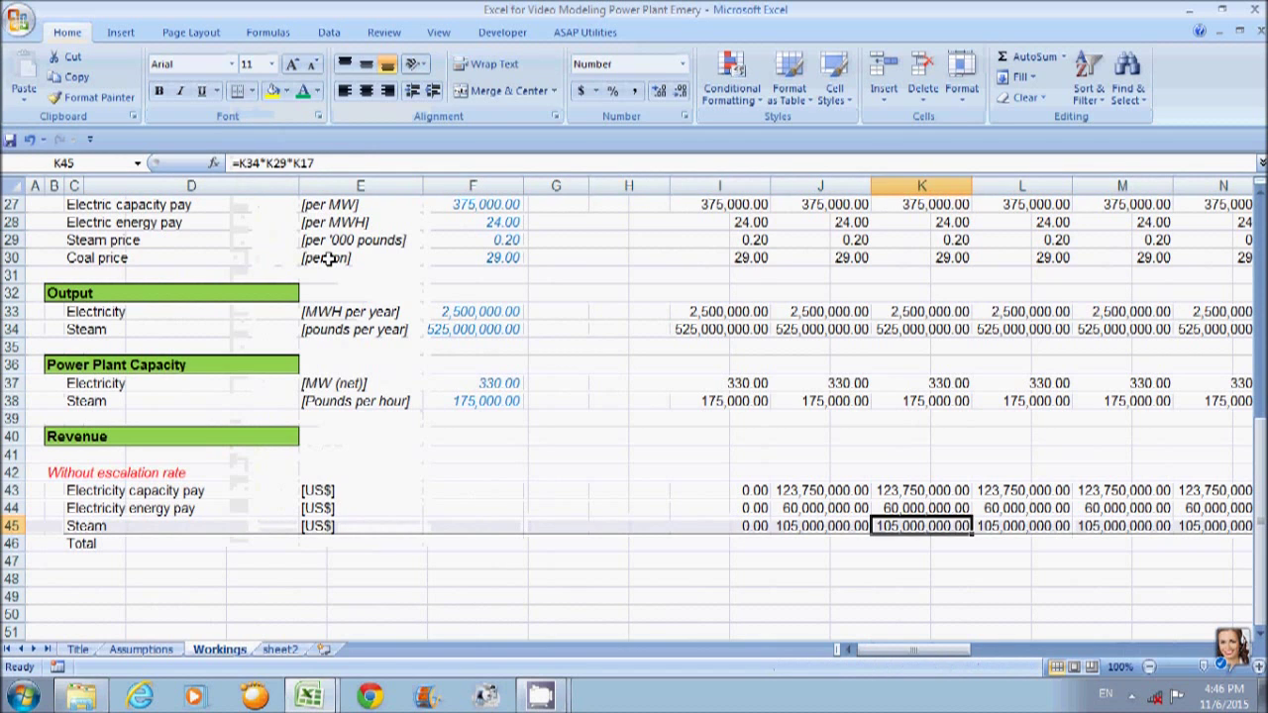
key("Left")
key("Left")
key("Down")
key("Right")
key("Right")
key("Right")
key("Right")
key("Right")
key("Right")
key("Right")
key("Right")
key("Right")
key("Right")
key("Right")
key("Right")
key("Right")
key("Right")
key("Right")
key("Right")
key("Right")
key("Right")
key("Right")
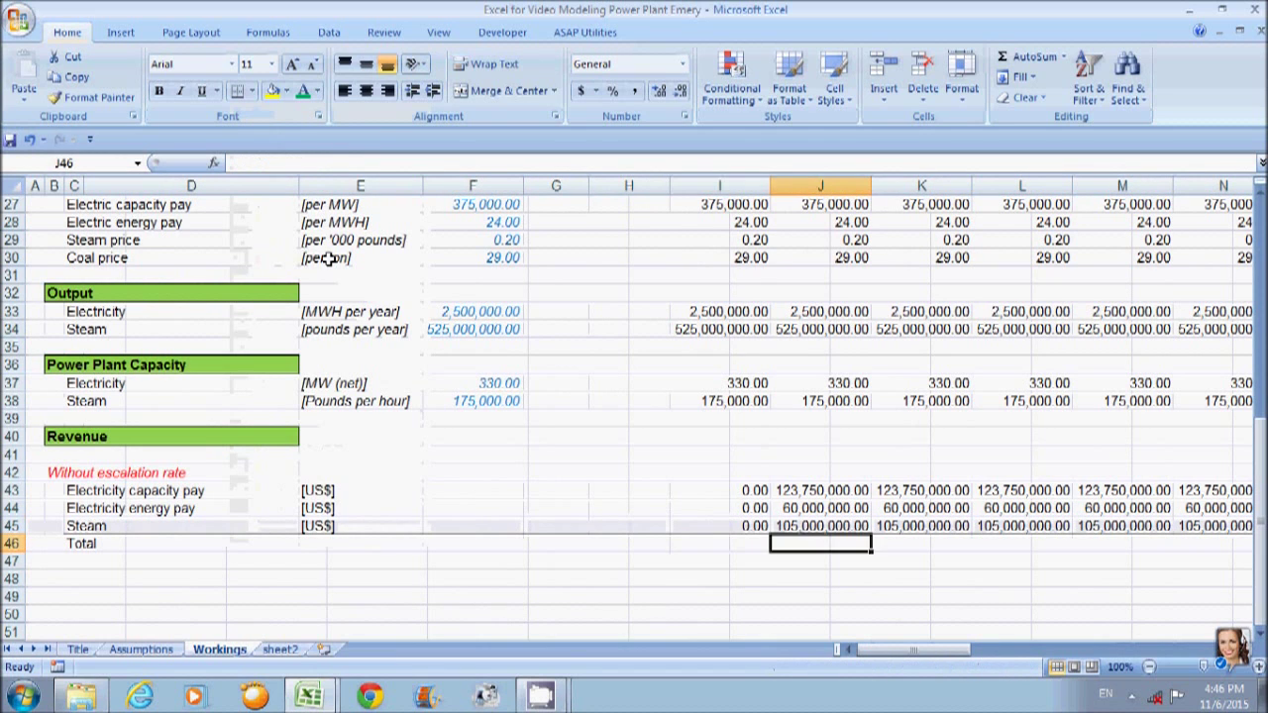
key("Right")
key("Right")
key("Right")
key("Right")
key("Right")
key("Right")
key("Right")
key("Right")
key("Right")
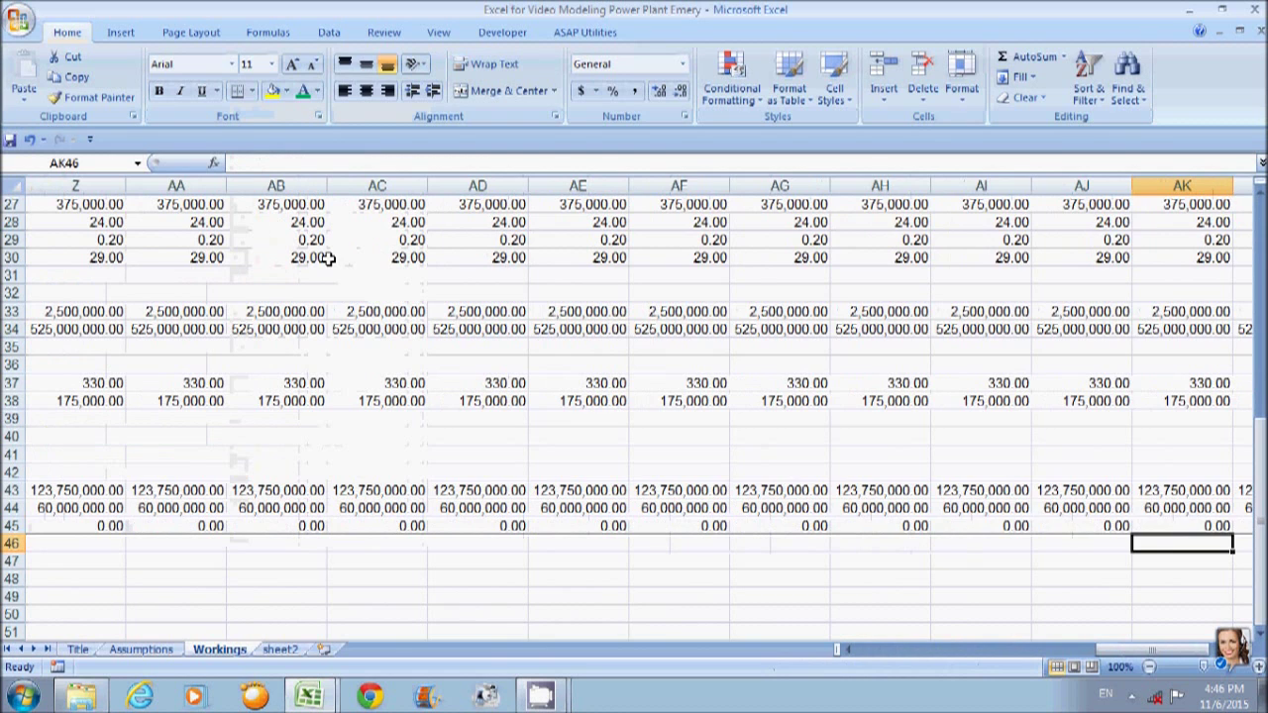
key("Right")
key("Right")
key("Right")
key("Right")
key("Right")
key("Right")
key("Right")
key("Right")
key("Right")
key("Left")
key("Left")
key("Left")
key("Left")
key("Left")
key("Left")
key("Left")
key("Left")
key("Left")
key("Left")
key("Left")
key("Left")
key("Left")
key("Left")
key("Left")
key("Left")
key("Left")
key("Left")
key("Left")
key("Left")
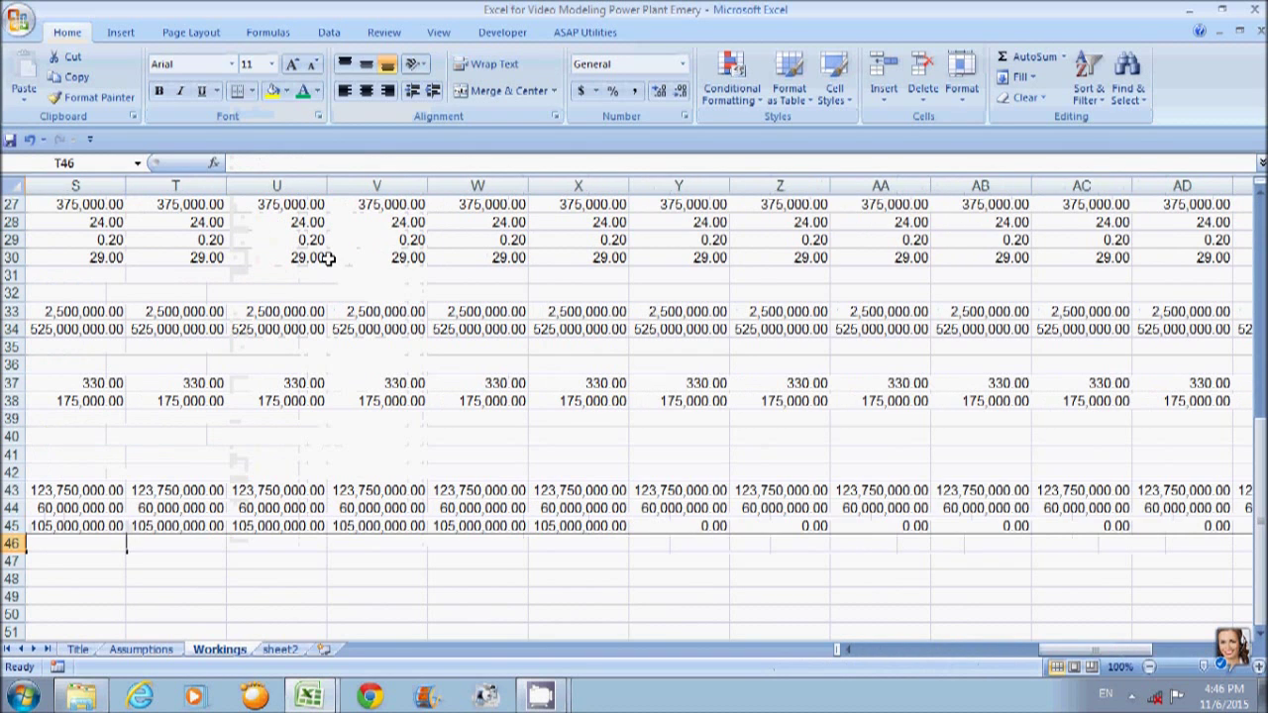
key("Right")
key("Right")
key("Right")
key("Right")
key("Right")
key("Right")
key("Right")
key("Right")
key("Right")
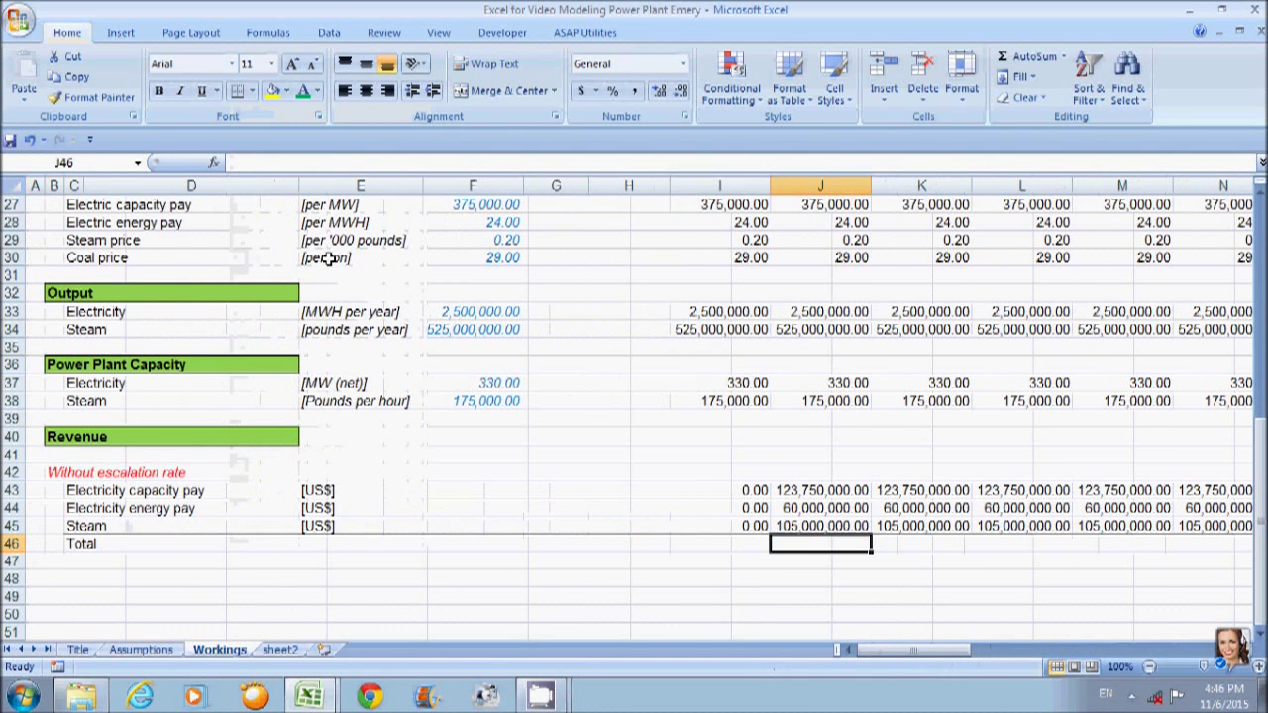
Save the workbook and total the three revenue lines I43:I45 in I46 with AutoSum.
key("Left")
type("=")
key("Escape")
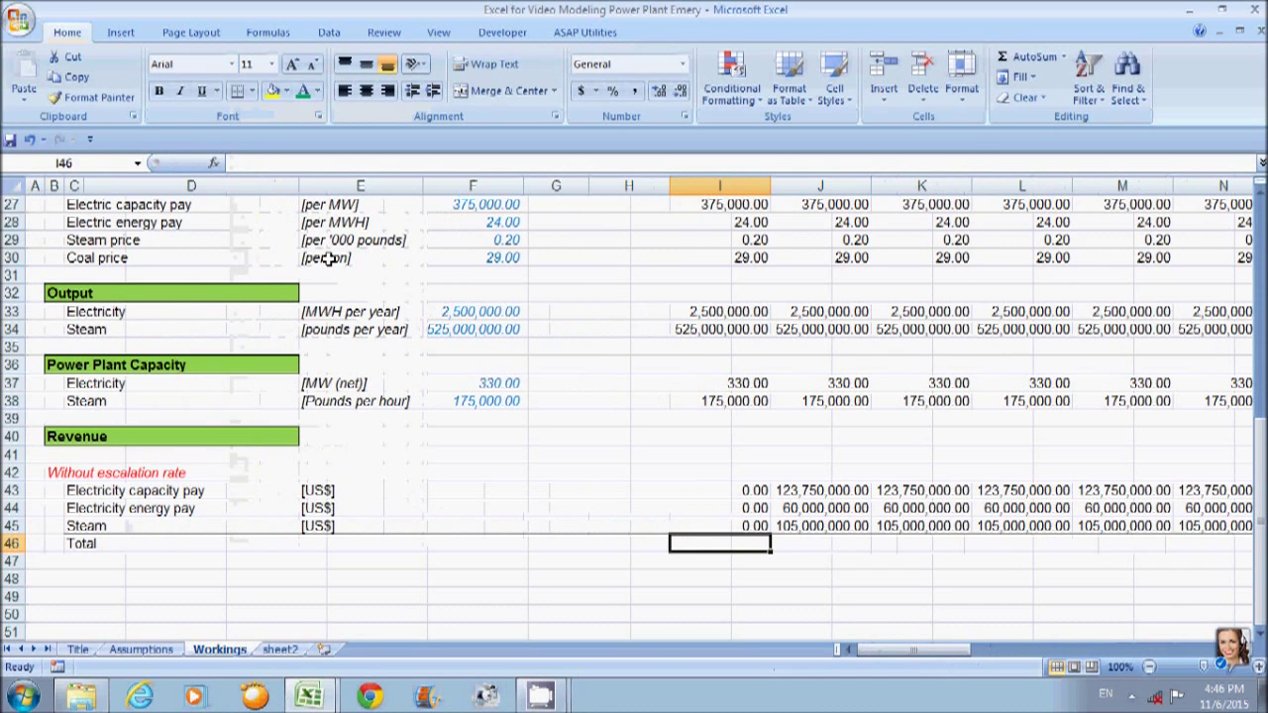
key("ctrl+s")
key("alt+equal")
key("Return")
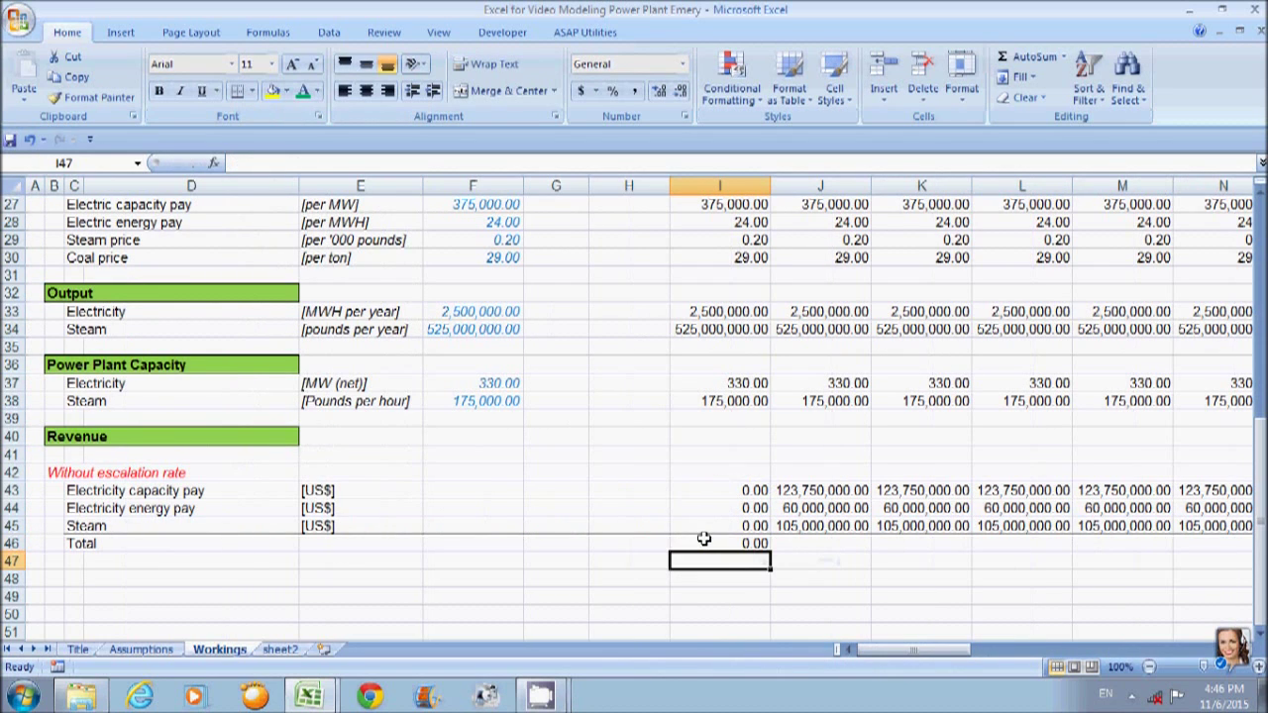
Fill the Total formula from I46 across row 46 to the last timeline column, AM.
left_click(703, 538)
key("Up")
key("ctrl+Right")
key("Down")
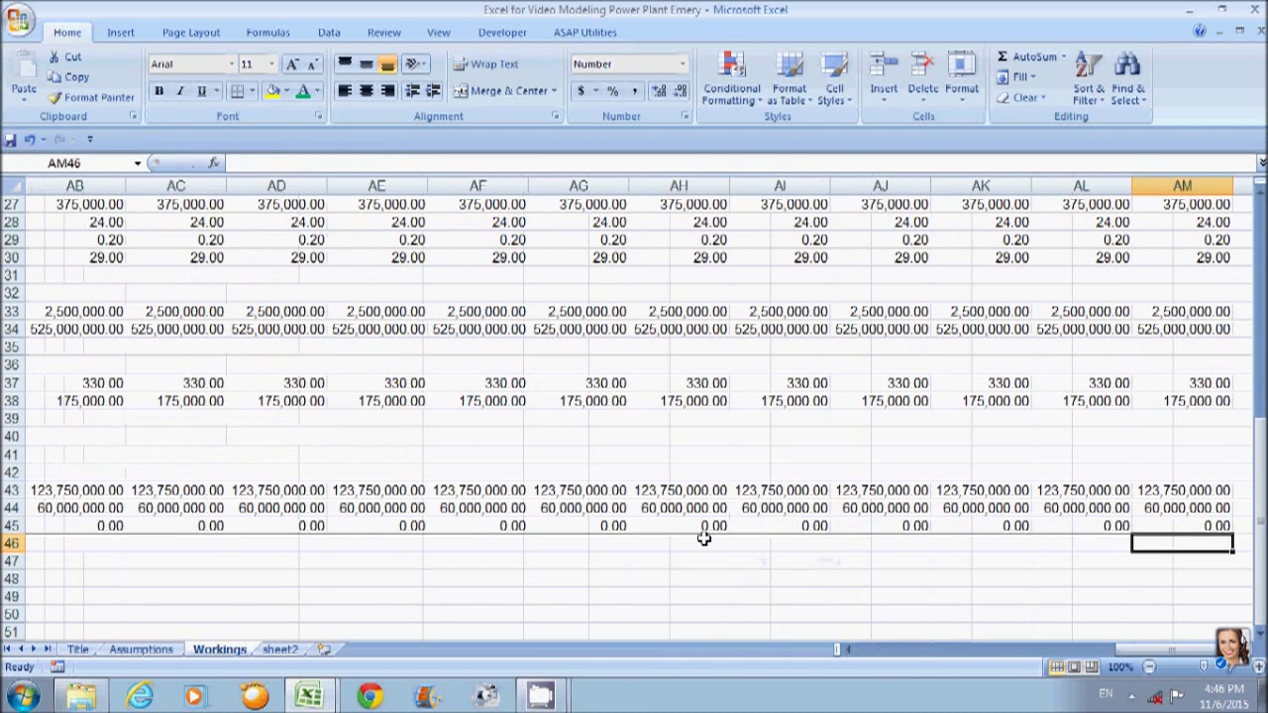
key("ctrl+shift+Left")
key("ctrl+r")
key("Right")
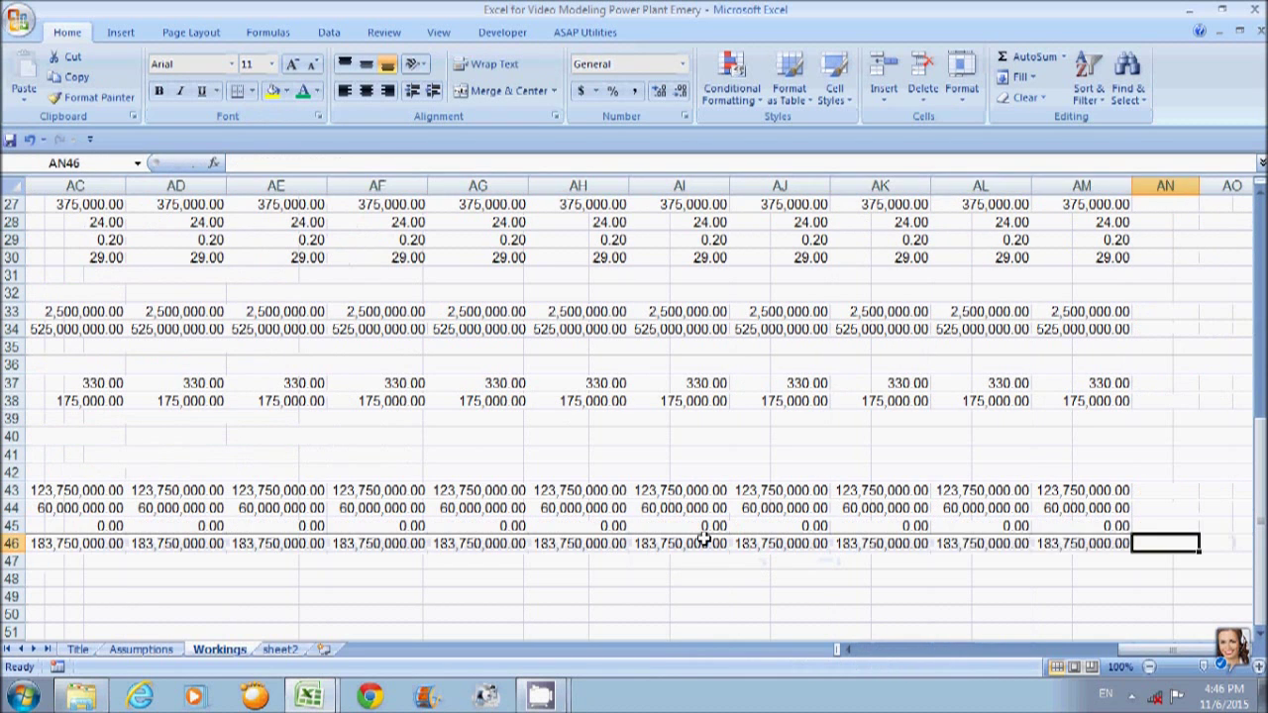
Examine the Total row values and formulas across the timeline columns.
key("Left")
key("Left")
key("Left")
key("Left")
key("Left")
key("Left")
key("Left")
key("Left")
key("Left")
key("Left")
key("Left")
key("Left")
key("Left")
key("Left")
key("Left")
key("Left")
key("Left")
key("Left")
key("Left")
key("Left")
key("Left")
key("Left")
key("Left")
key("Left")
key("Left")
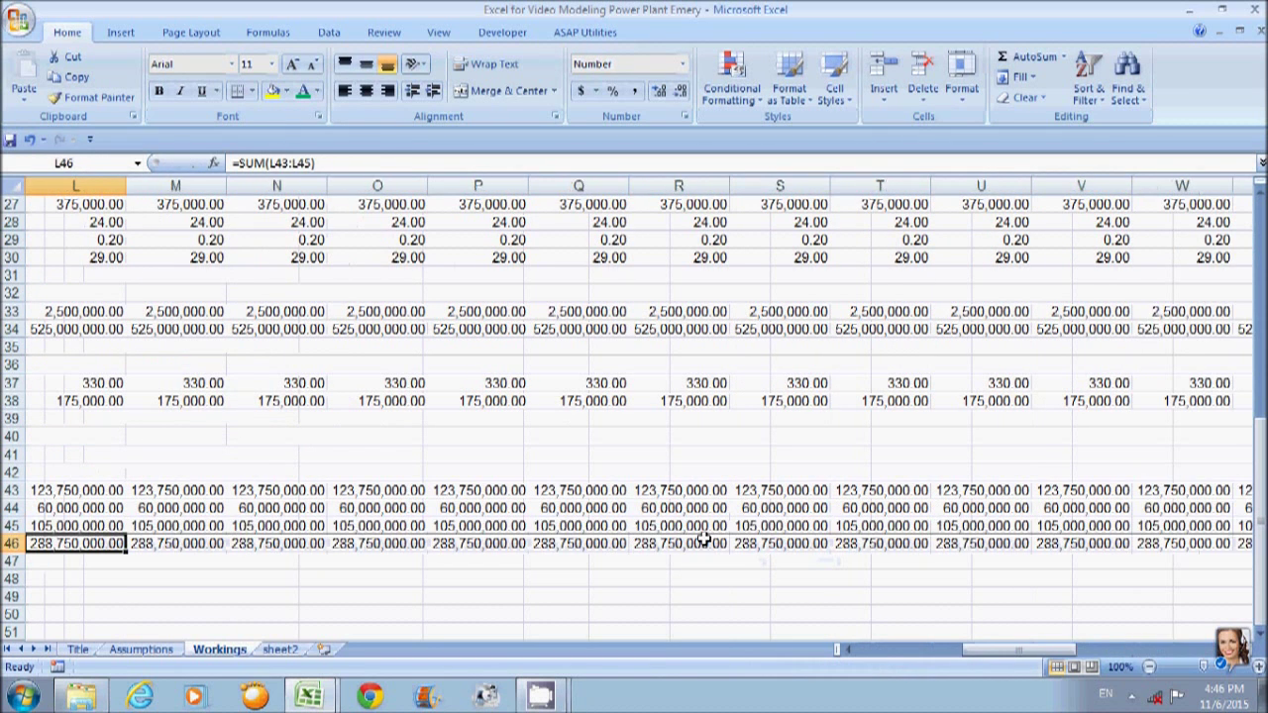
key("Right")
key("Right")
key("Right")
key("Right")
key("Right")
key("Right")
key("Right")
key("Right")
key("Right")
key("Left")
key("Left")
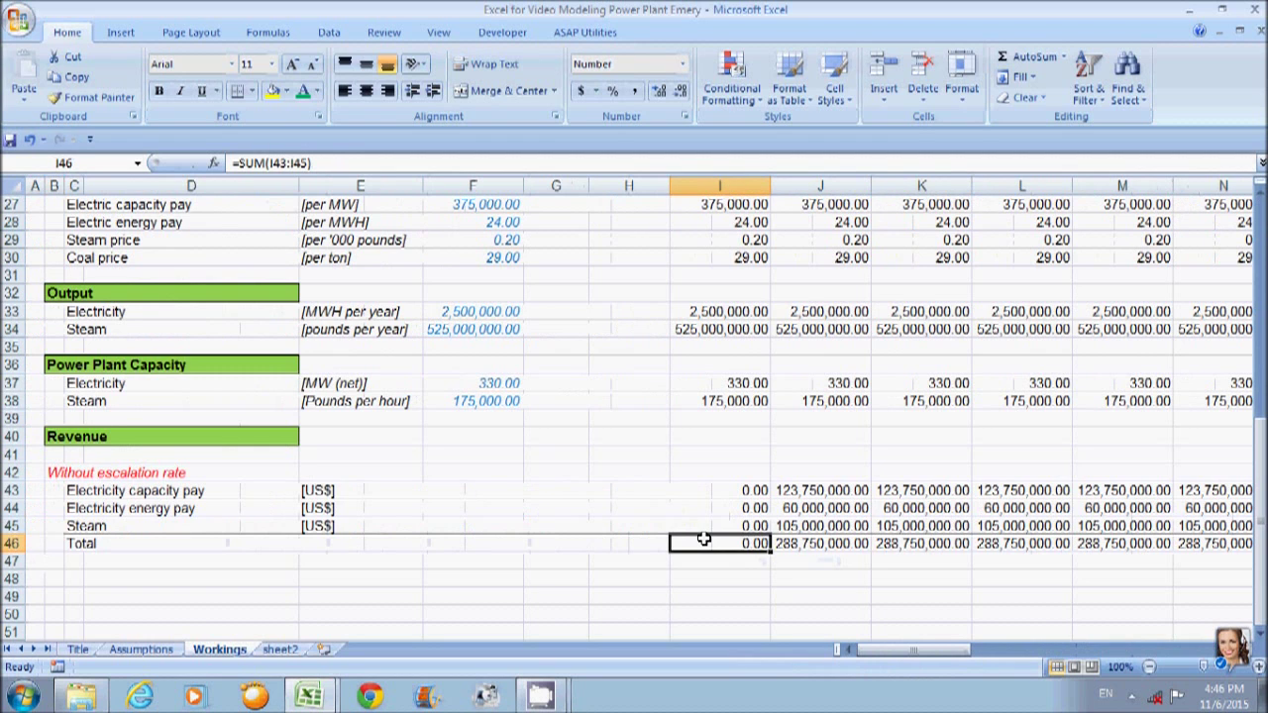
Make the yearly totals in I46:AM46 bold.
key("ctrl+shift+Right")
key("ctrl+b")
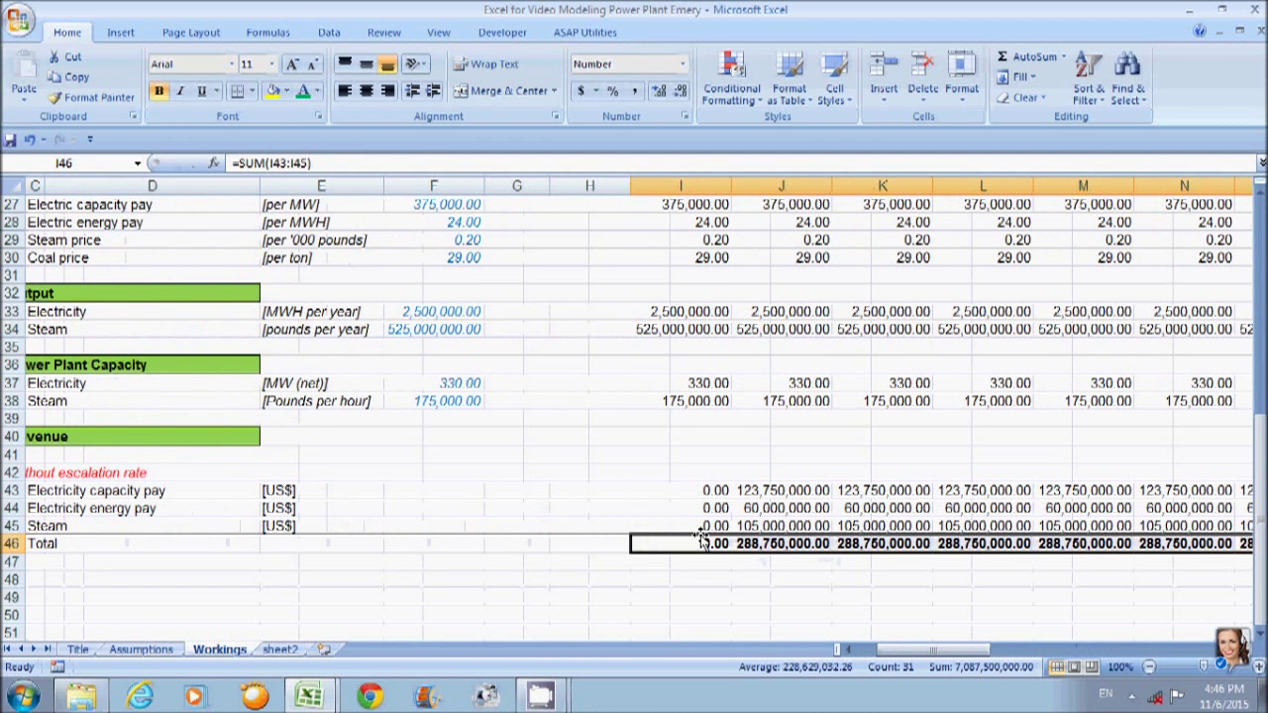
key("Left")
key("Left")
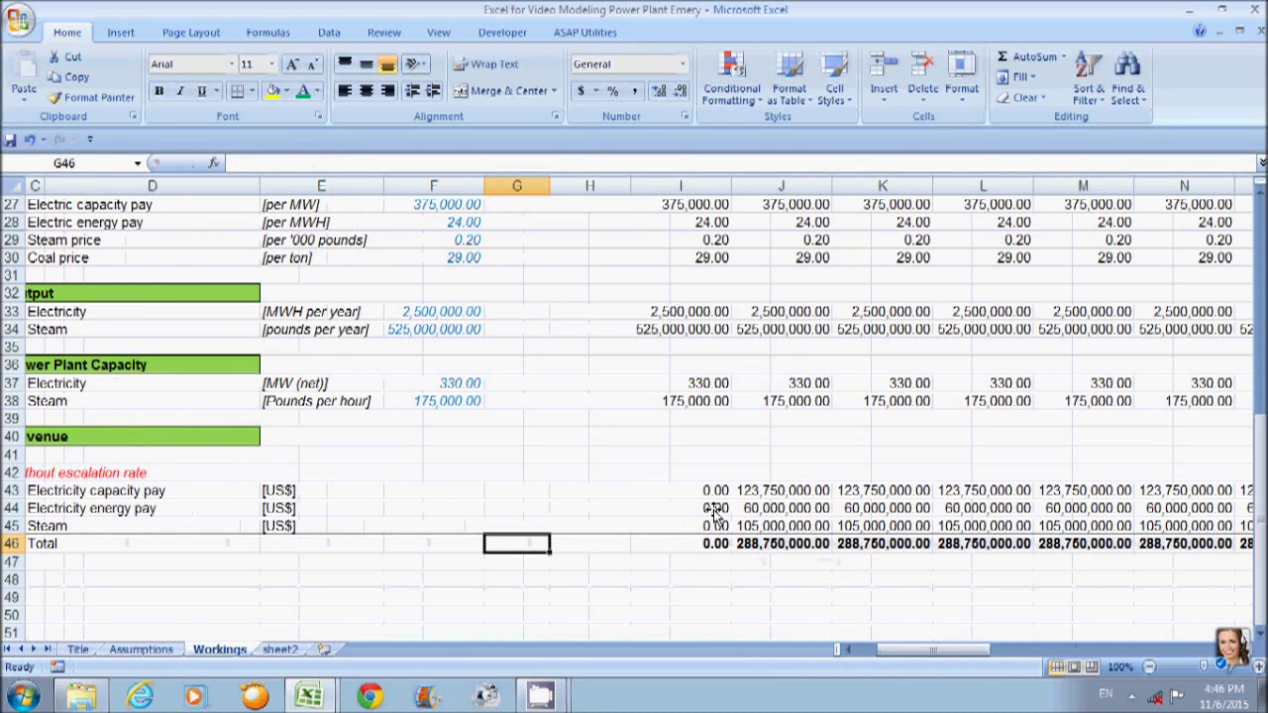
type("=s")
left_click(715, 509)
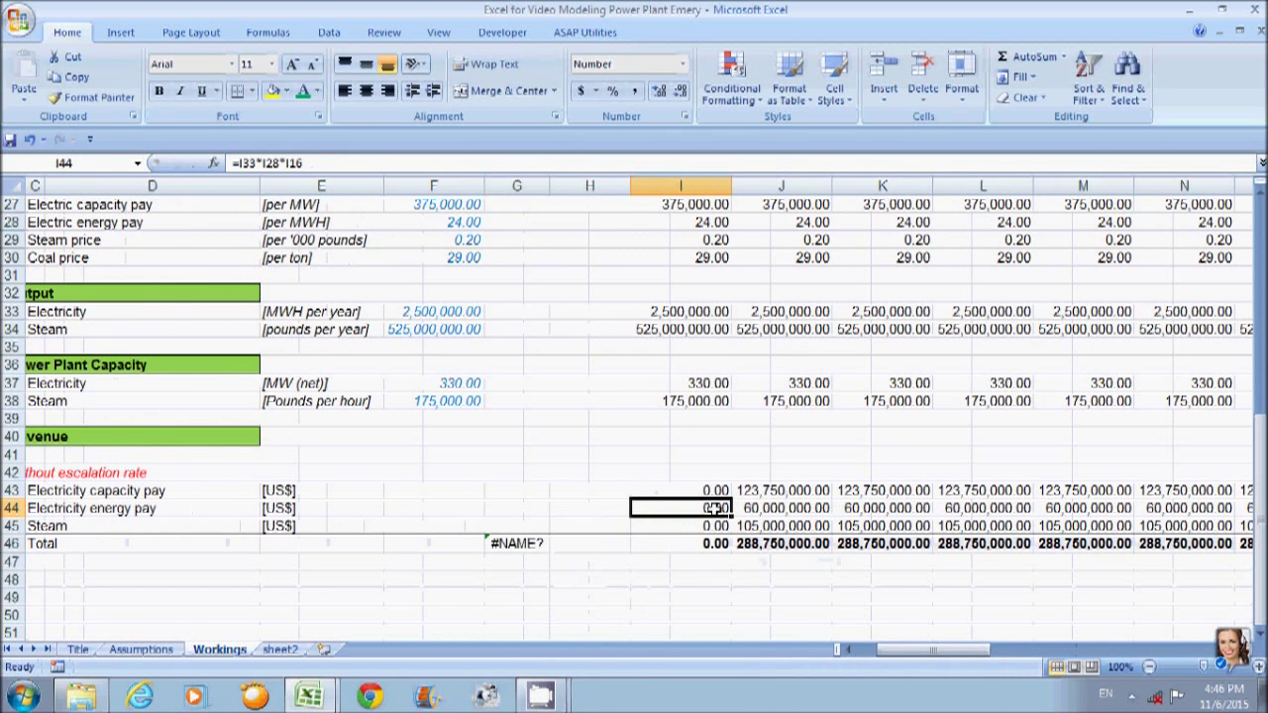
key("Down")
key("Down")
key("Left")
key("Left")
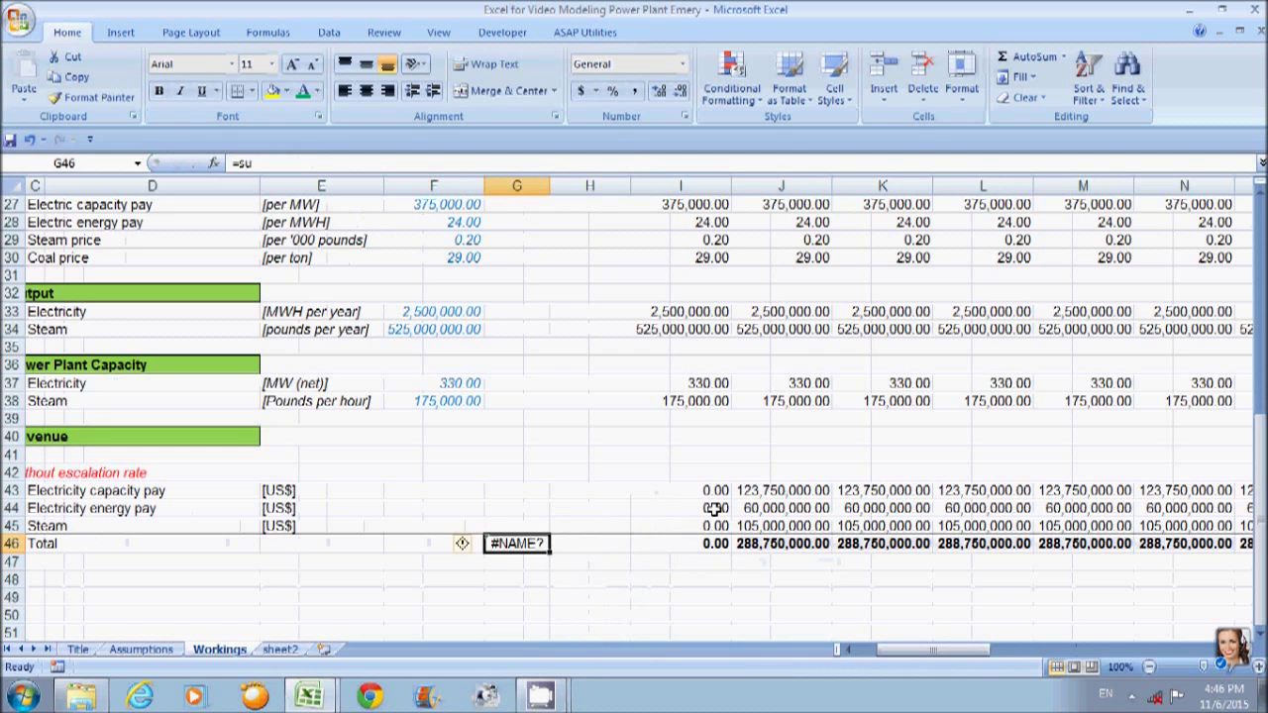
Sum the yearly totals across the timeline in G46 with =SUM(I46:AM46).
type("=syu")
key("BackSpace")
key("BackSpace")
type("um(")
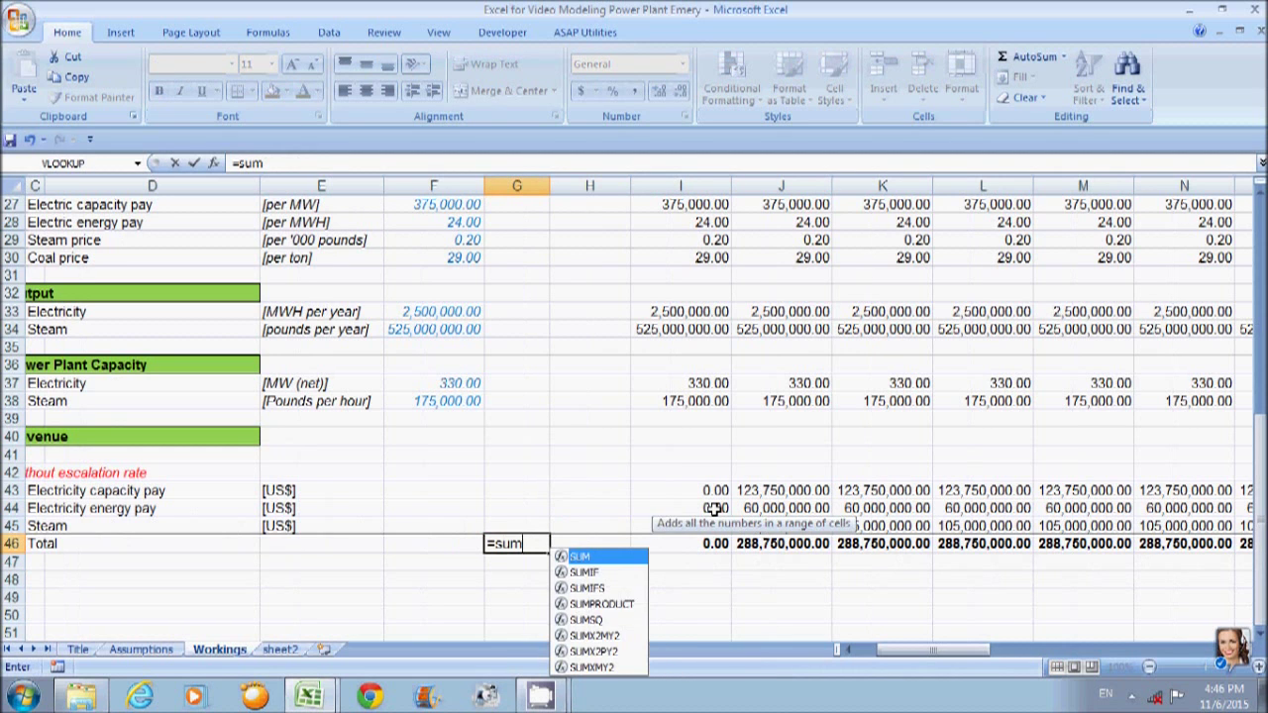
key("Right")
key("Right")
key("Right")
key("ctrl+shift+Right")
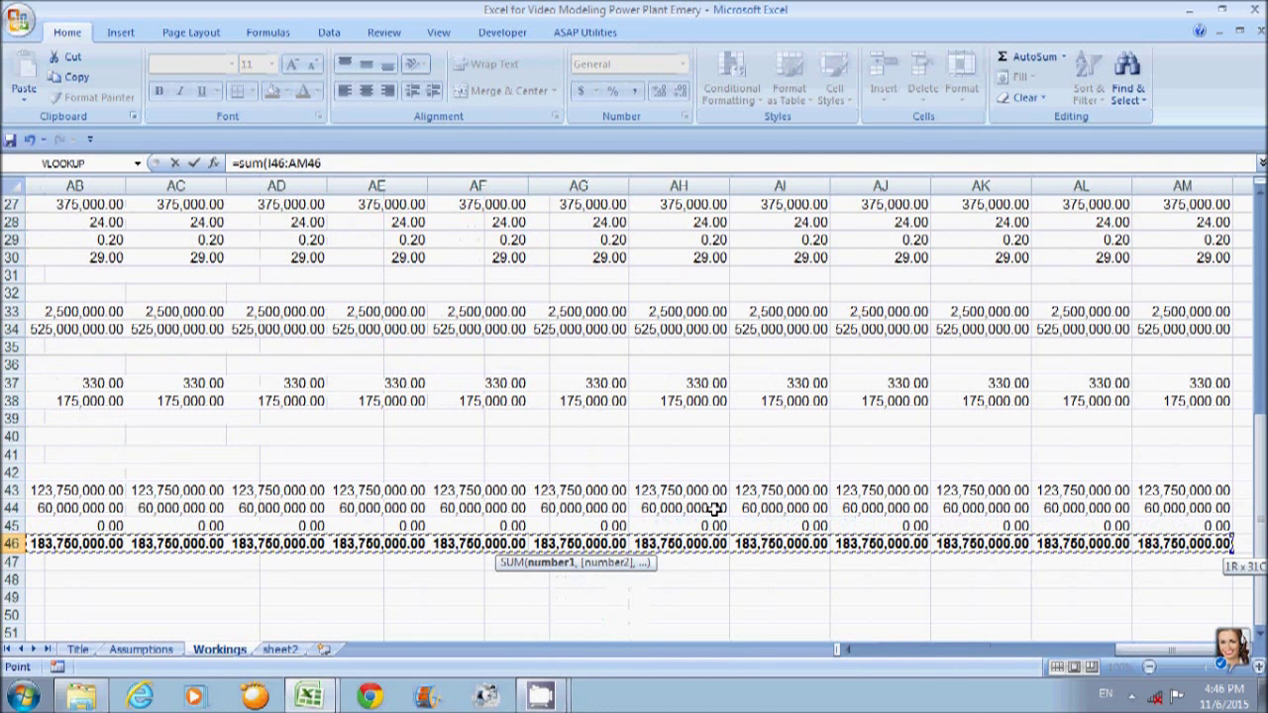
key("Return")
Widen column G enough to display the full timeline total in G46.
key("Up")
key("Left")
key("Left")
key("Right")
key("Right")
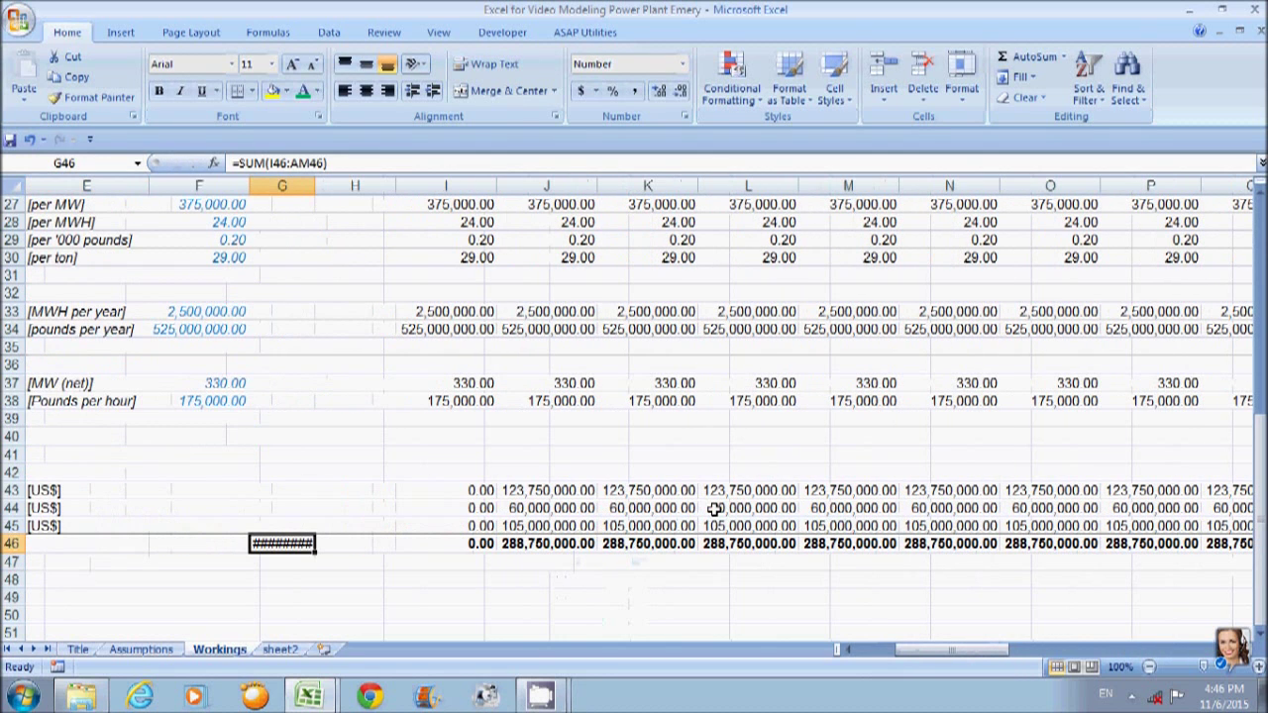
left_click_drag(315, 186, 344, 187)
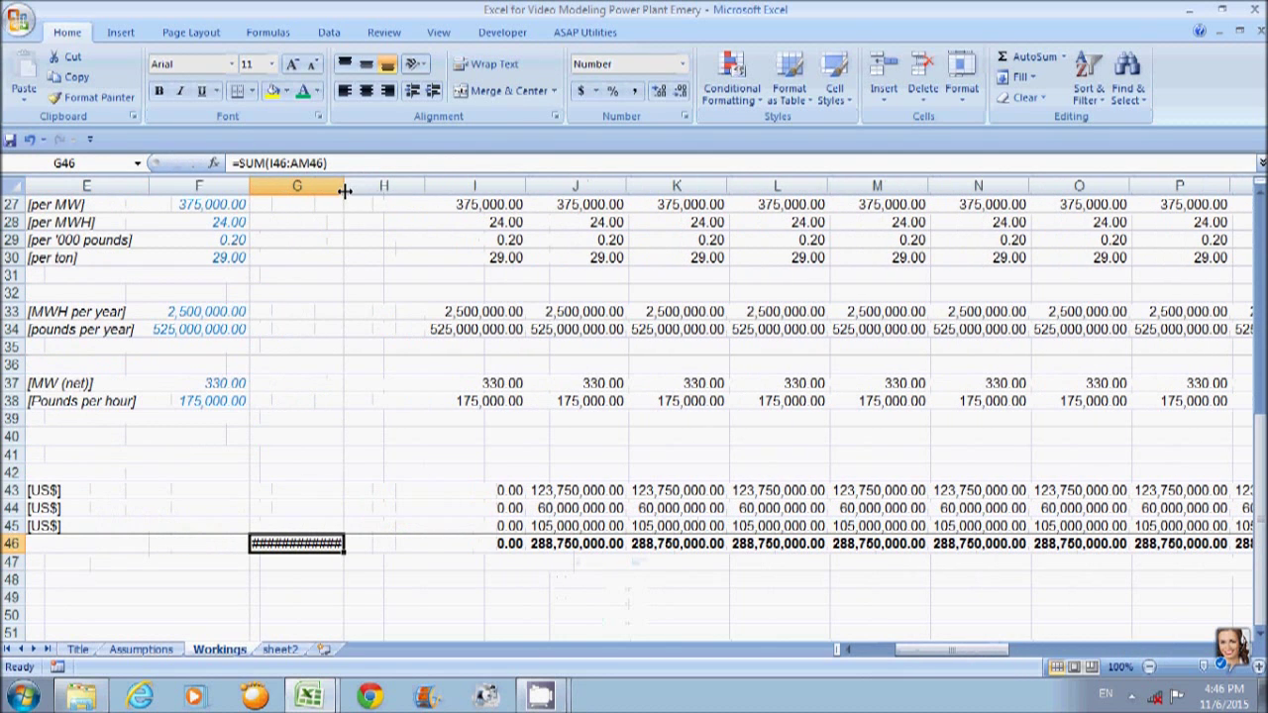
left_click(317, 186)
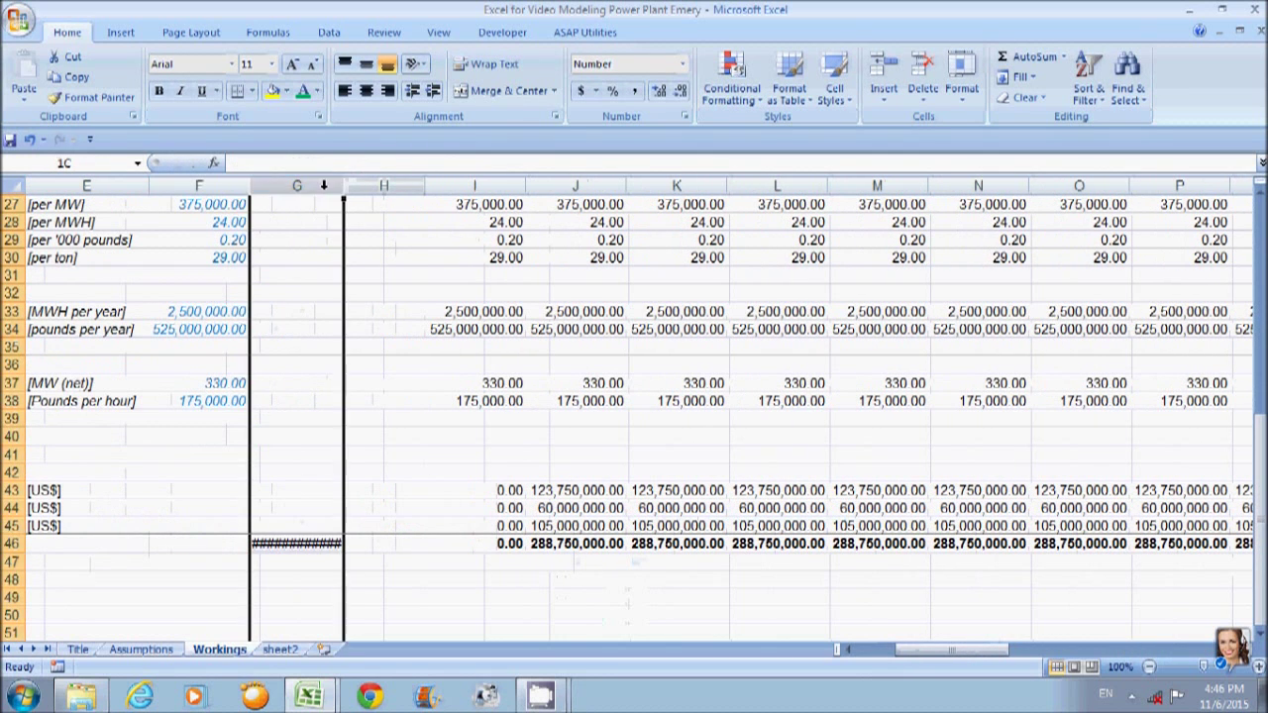
left_click_drag(344, 186, 373, 186)
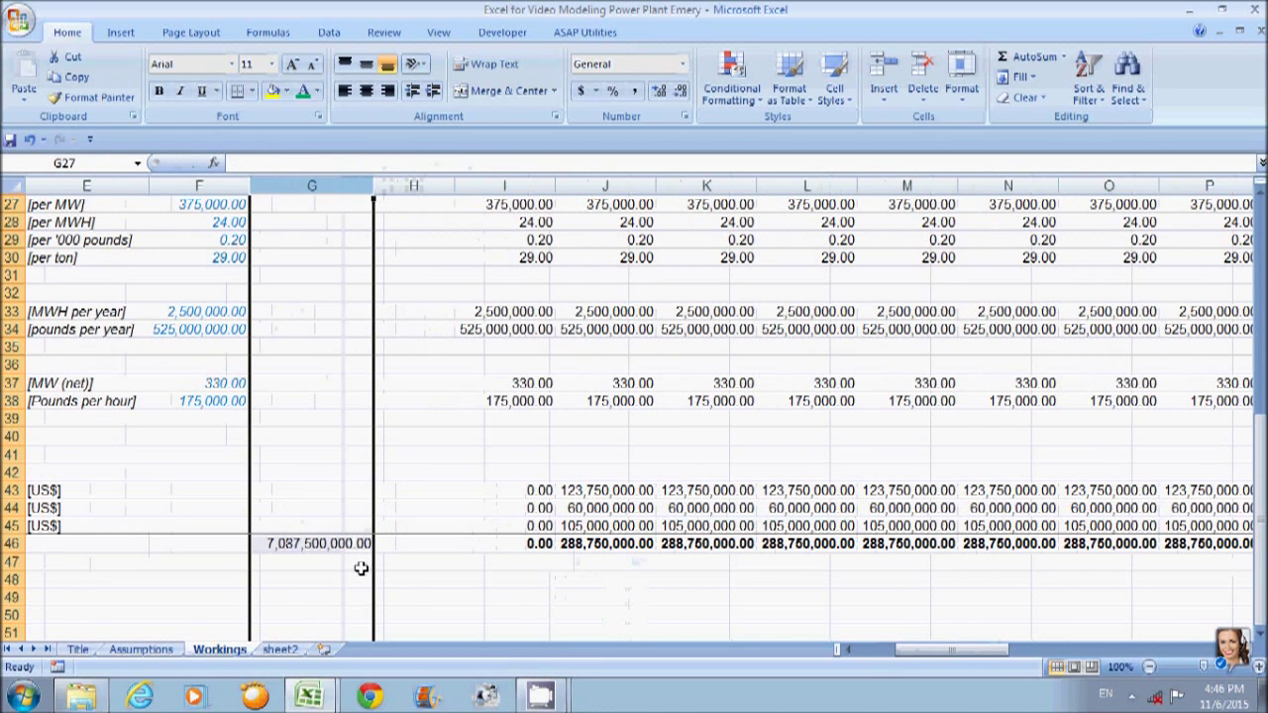
Apply the LineTotal cell style to the timeline total in G46 and check its appearance.
left_click(317, 543)
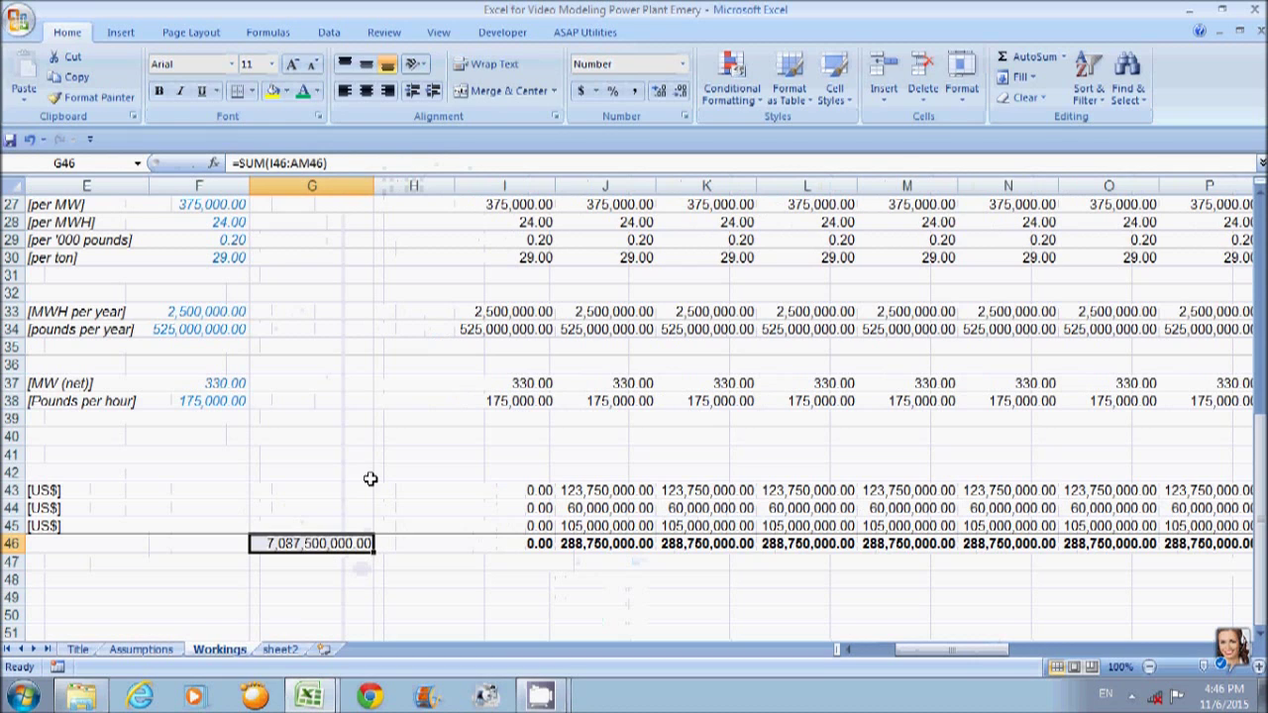
left_click(835, 89)
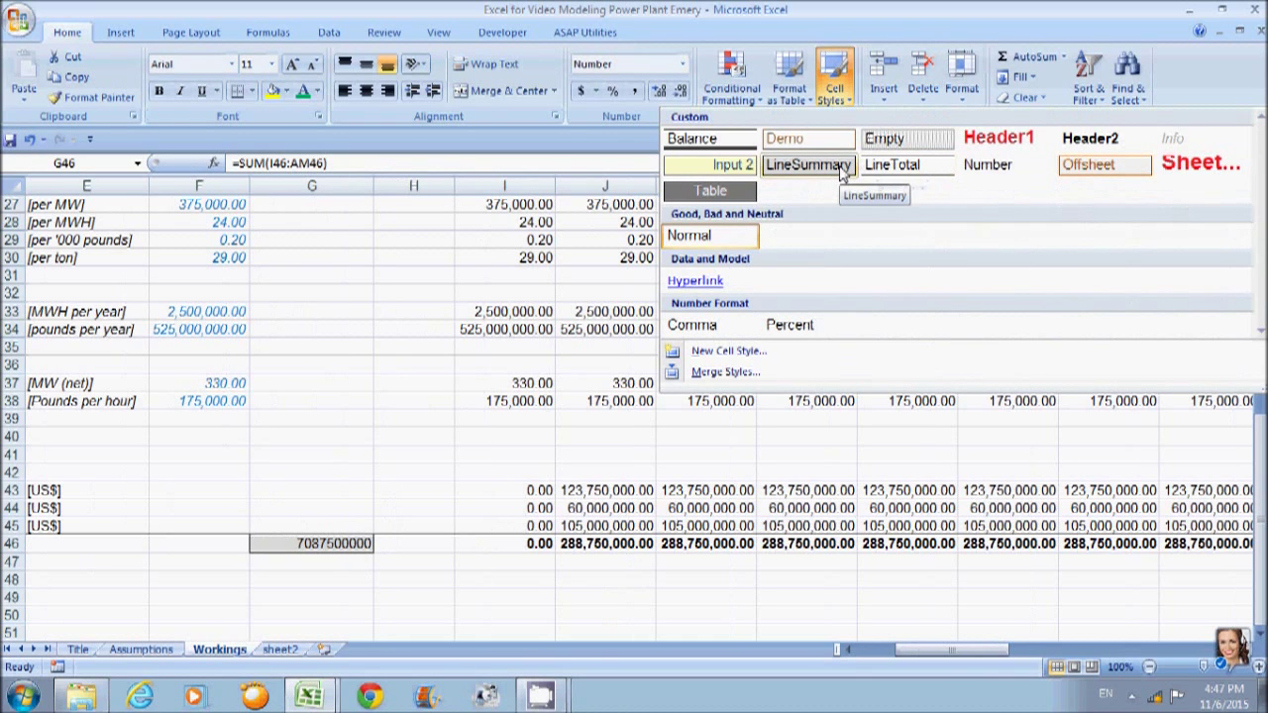
left_click(876, 174)
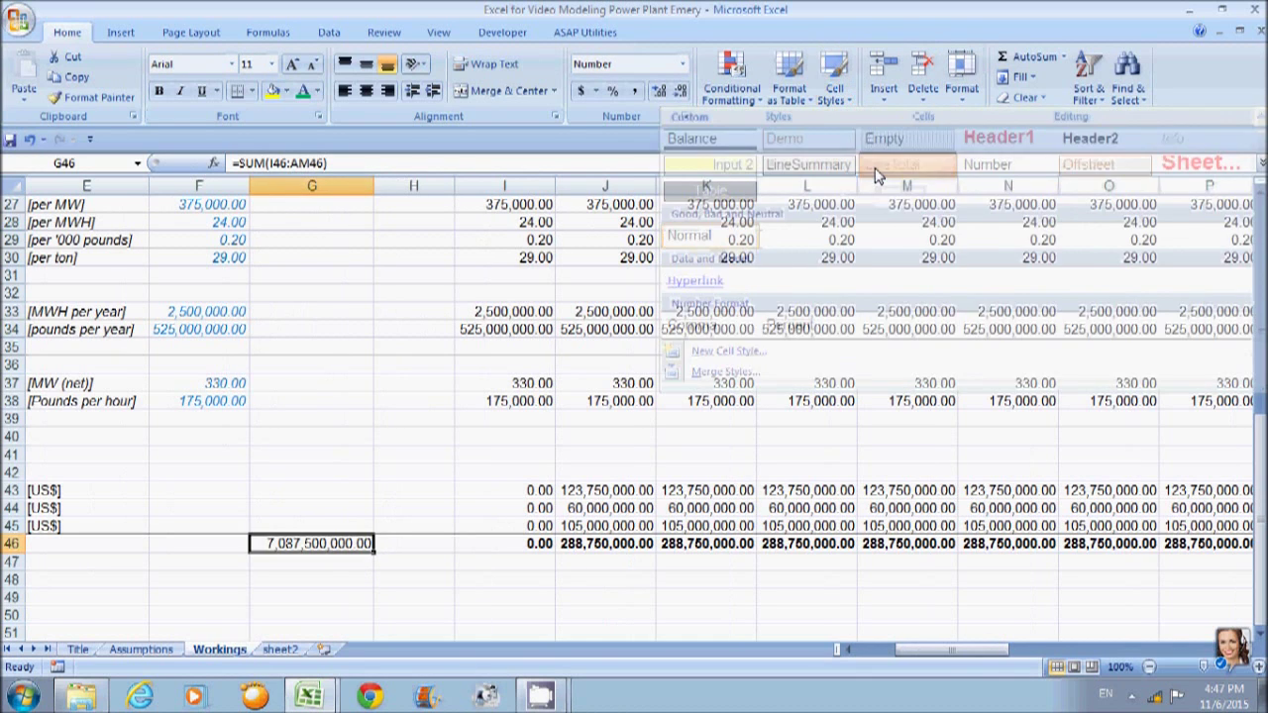
left_click(320, 566)
key("Right")
key("Right")
key("Left")
key("Left")
key("Left")
key("Right")
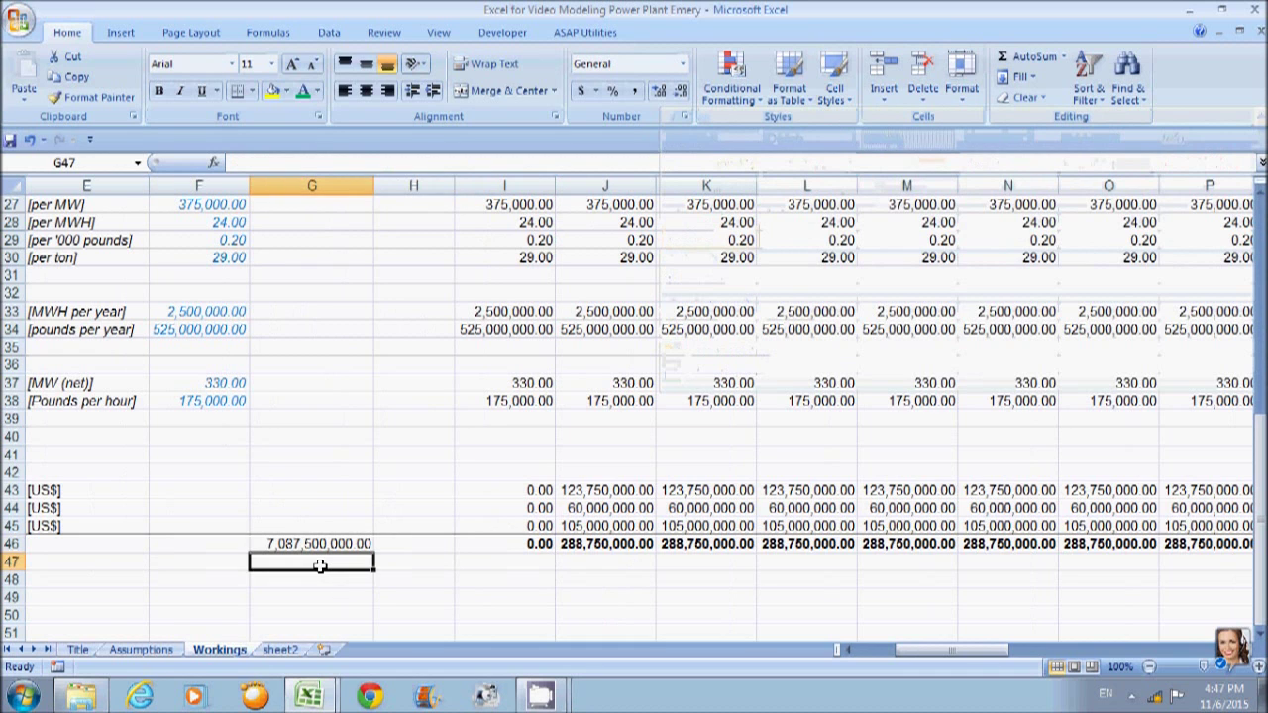
key("Right")
key("Up")
key("Left")
key("Left")
key("Left")
key("Left")
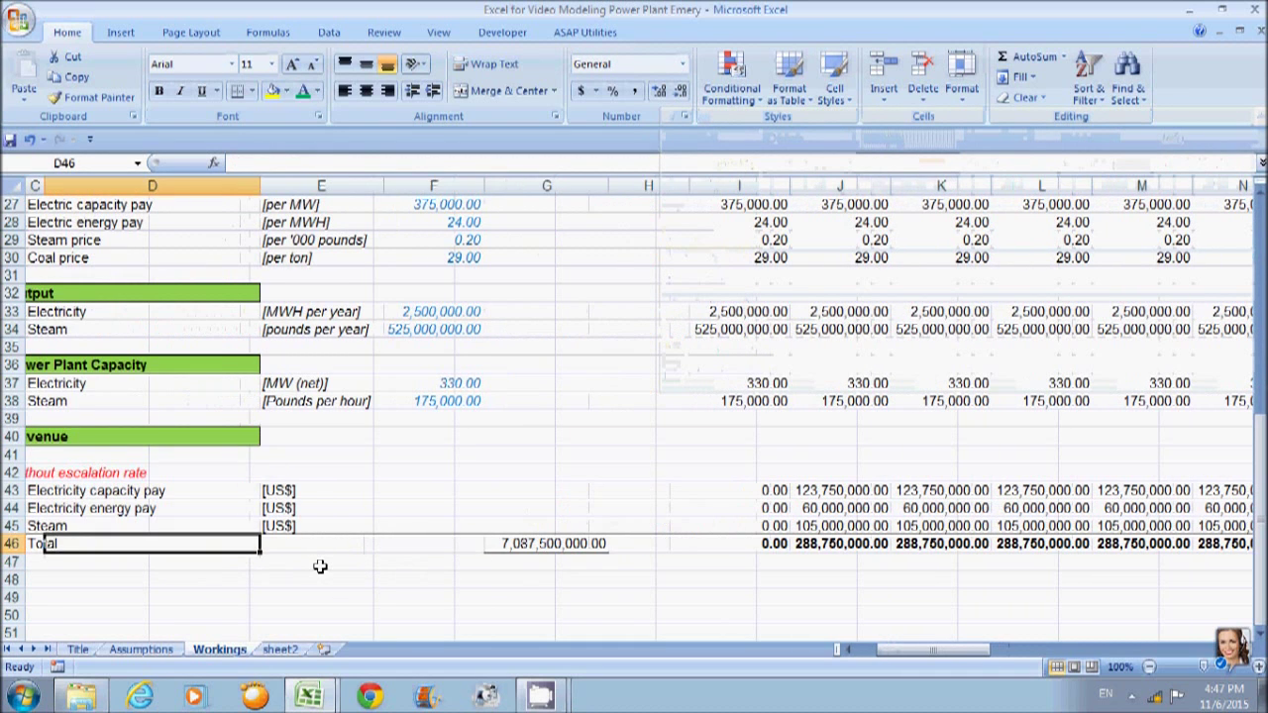
Remove the bold formatting from the yearly totals in I46:AM46.
key("Right")
key("Right")
key("Right")
key("Right")
key("Right")
key("ctrl+Right")
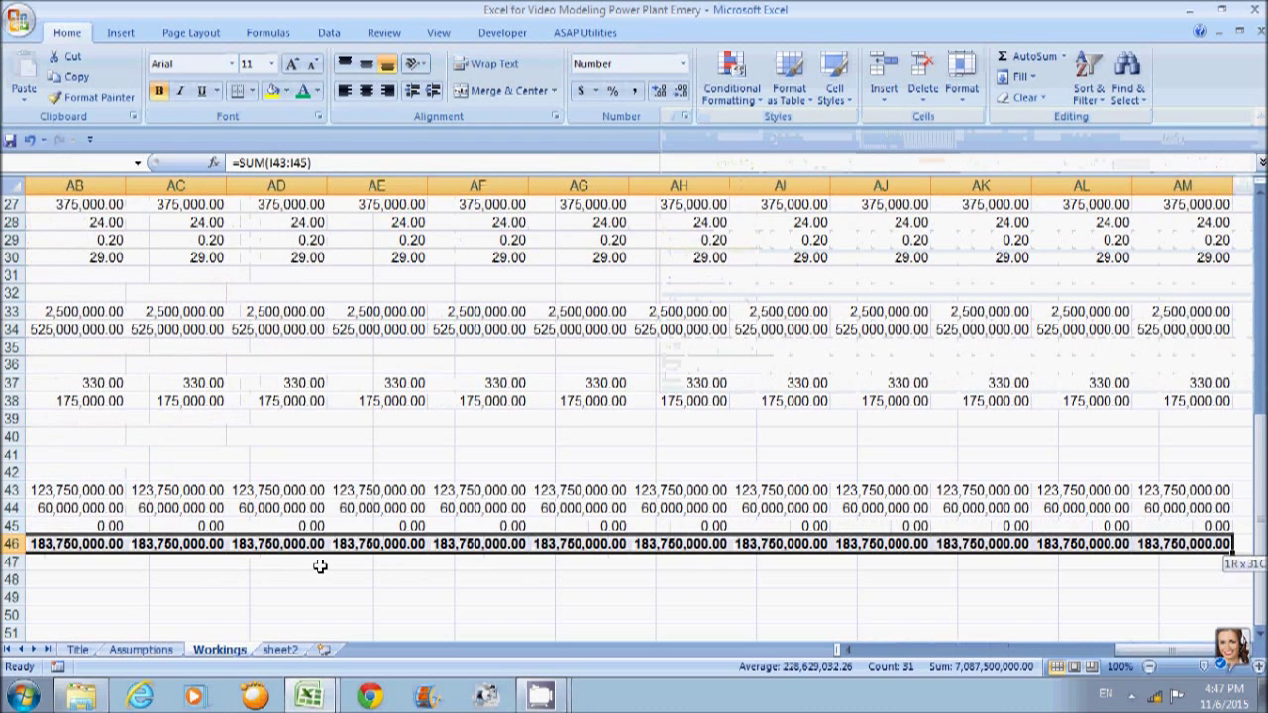
key("ctrl+Left")
key("ctrl+Left")
Make the timeline total in G46 bold.
key("Left")
key("Left")
key("Left")
key("Left")
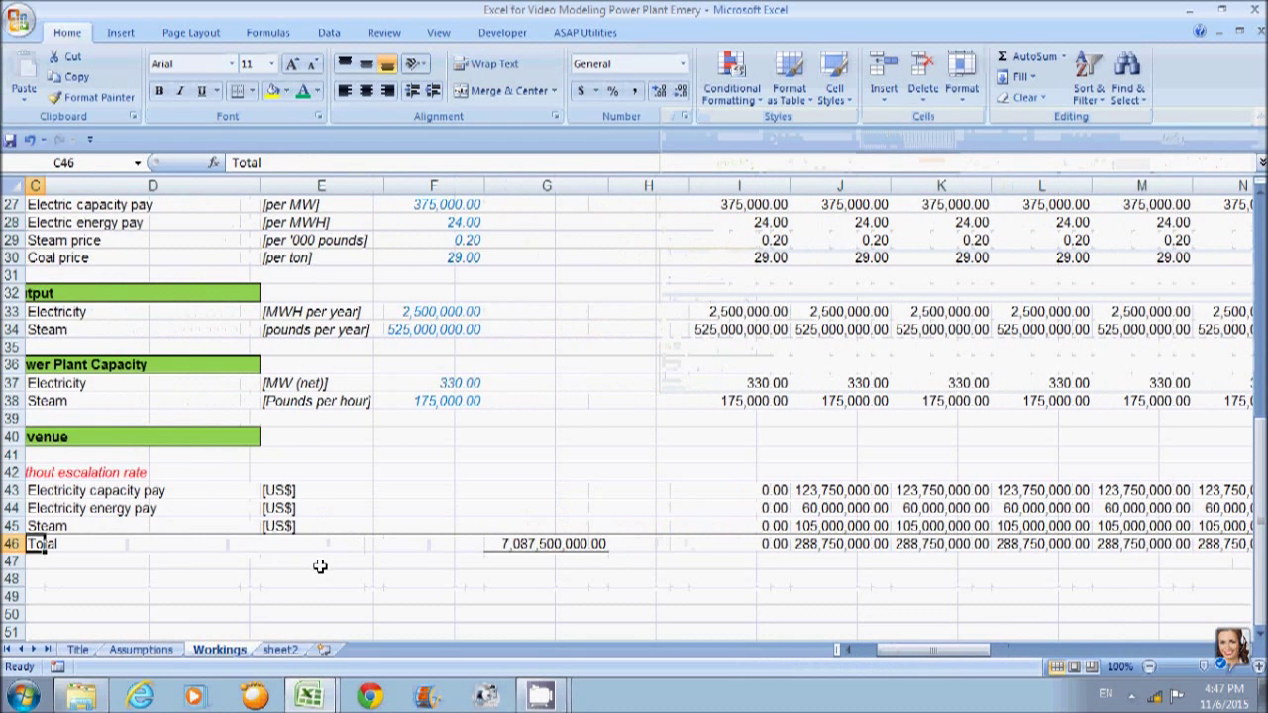
key("Right")
key("Right")
key("Right")
key("Right")
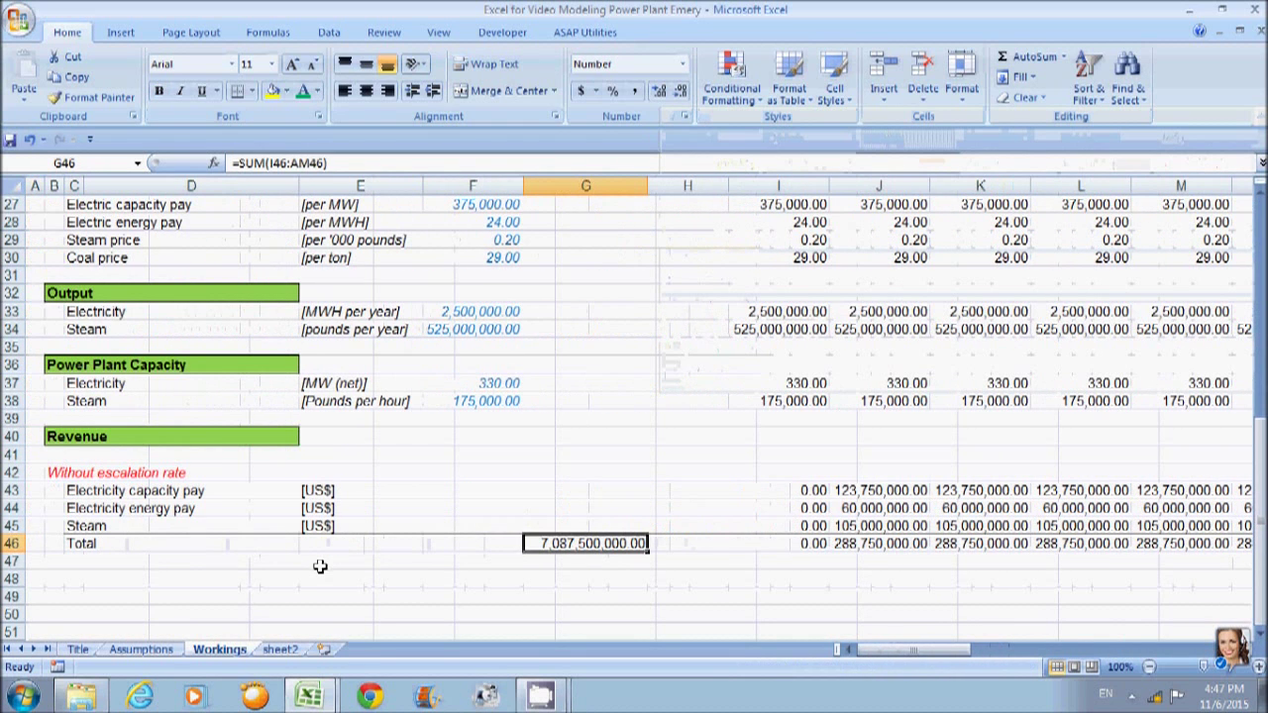
Enter the heading "With escalation rate" in B48, below the Total row.
key("Down")
key("Down")
key("Left")
key("Left")
key("Left")
key("Left")
key("Left")
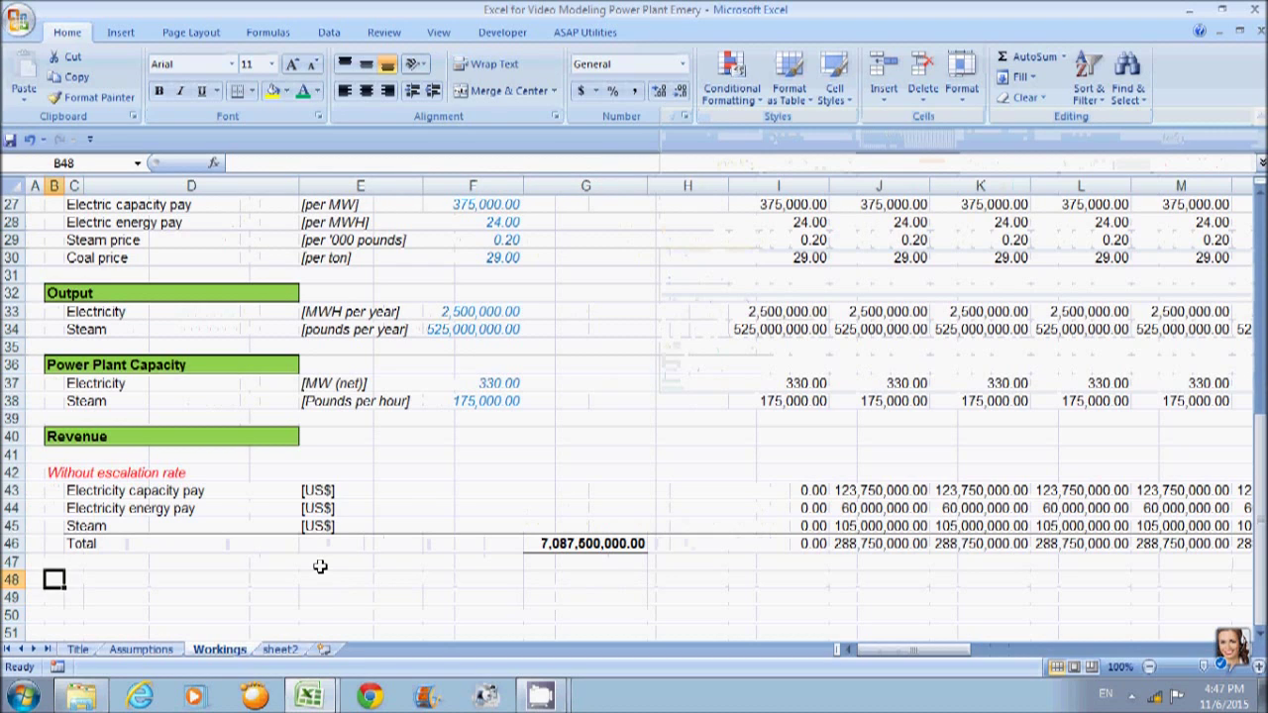
type("With es")
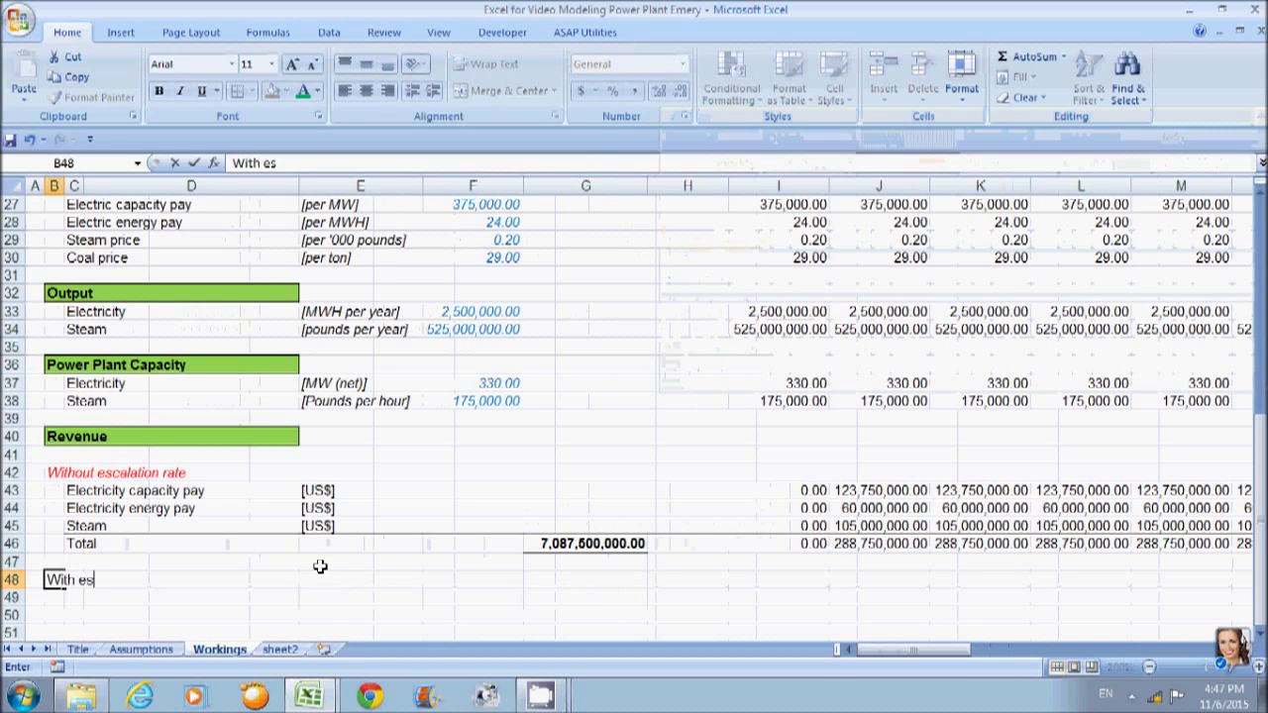
type("calation rate")
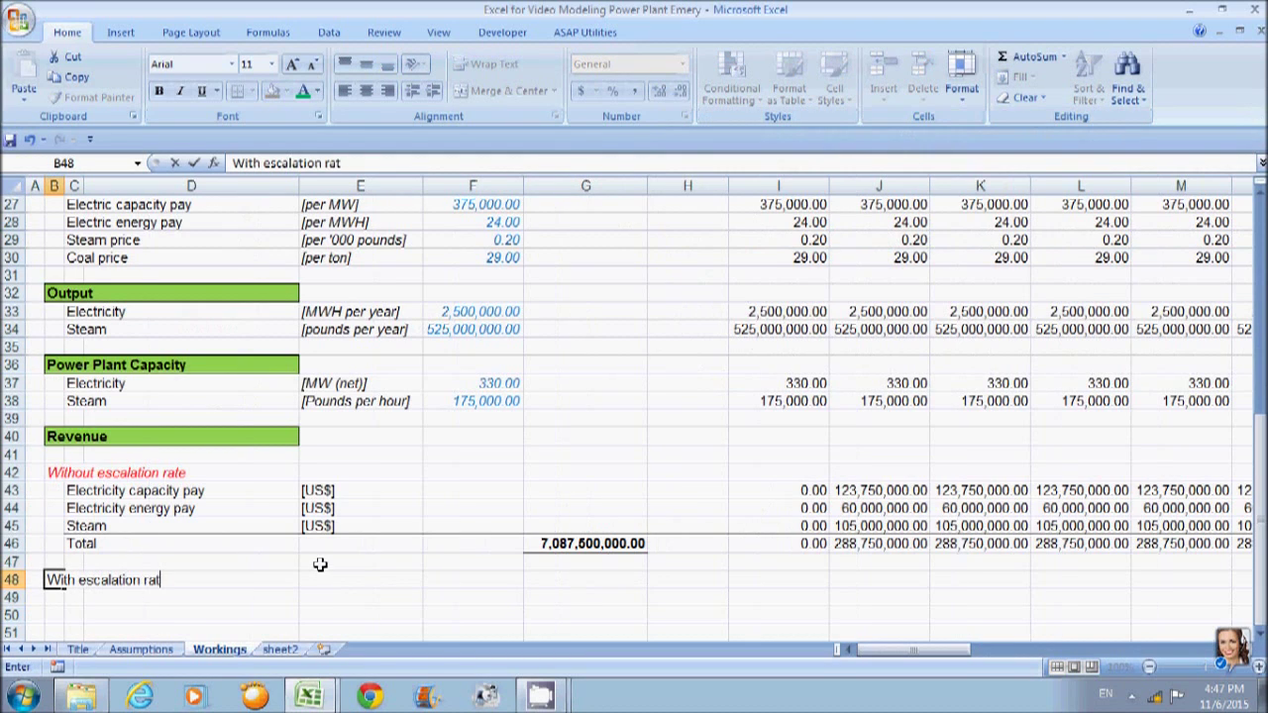
key("Return")
Format the With escalation rate heading in B48 with red font and italics.
key("Up")
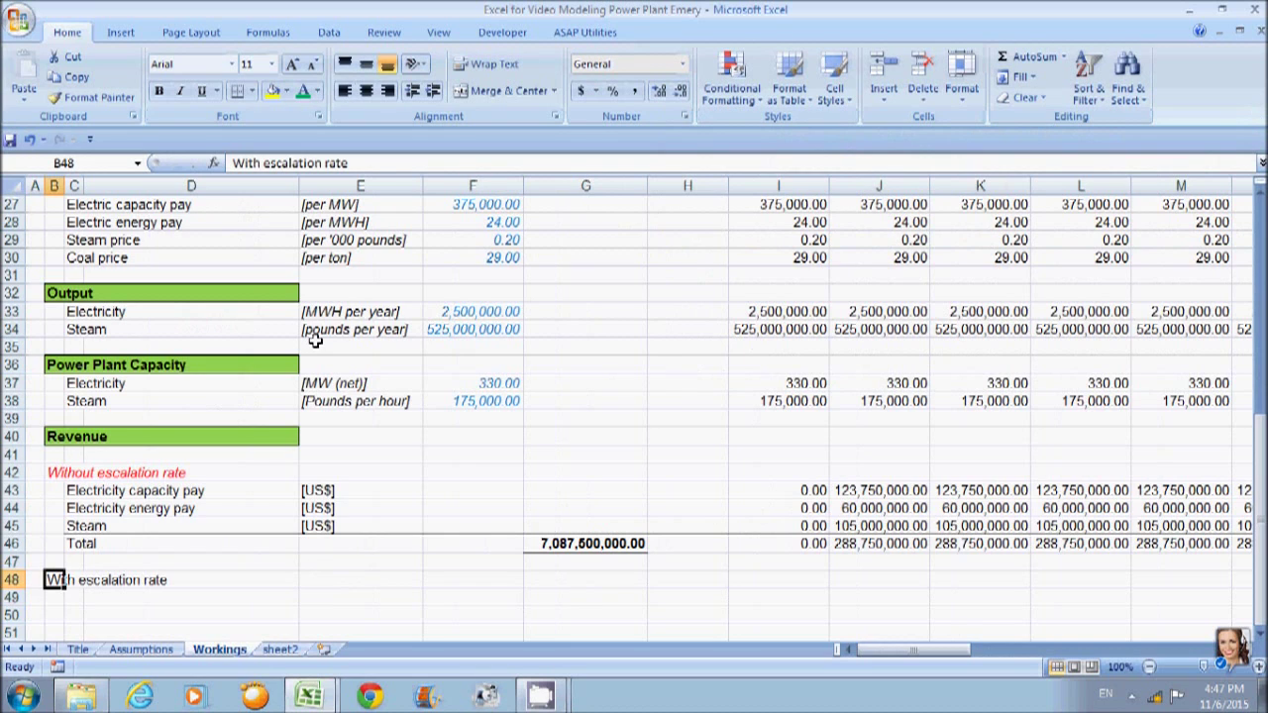
left_click(317, 92)
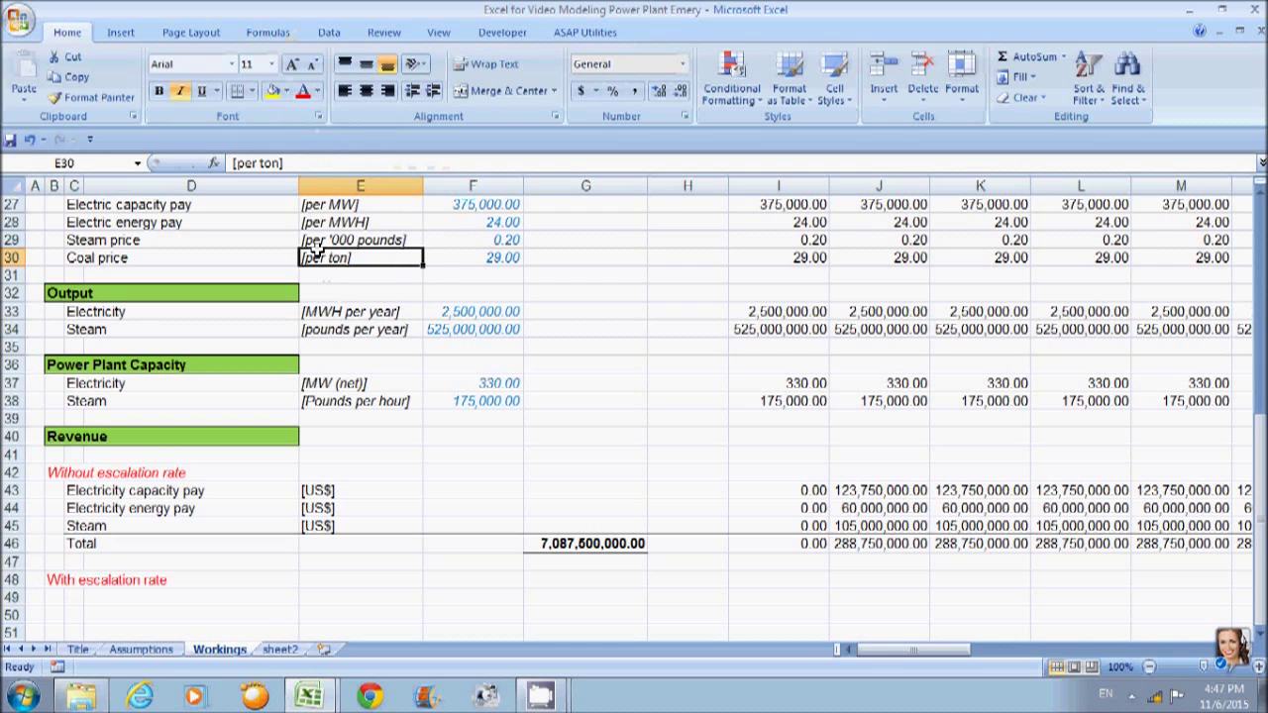
key("ctrl+i")
key("ctrl+i")
left_click(55, 581)
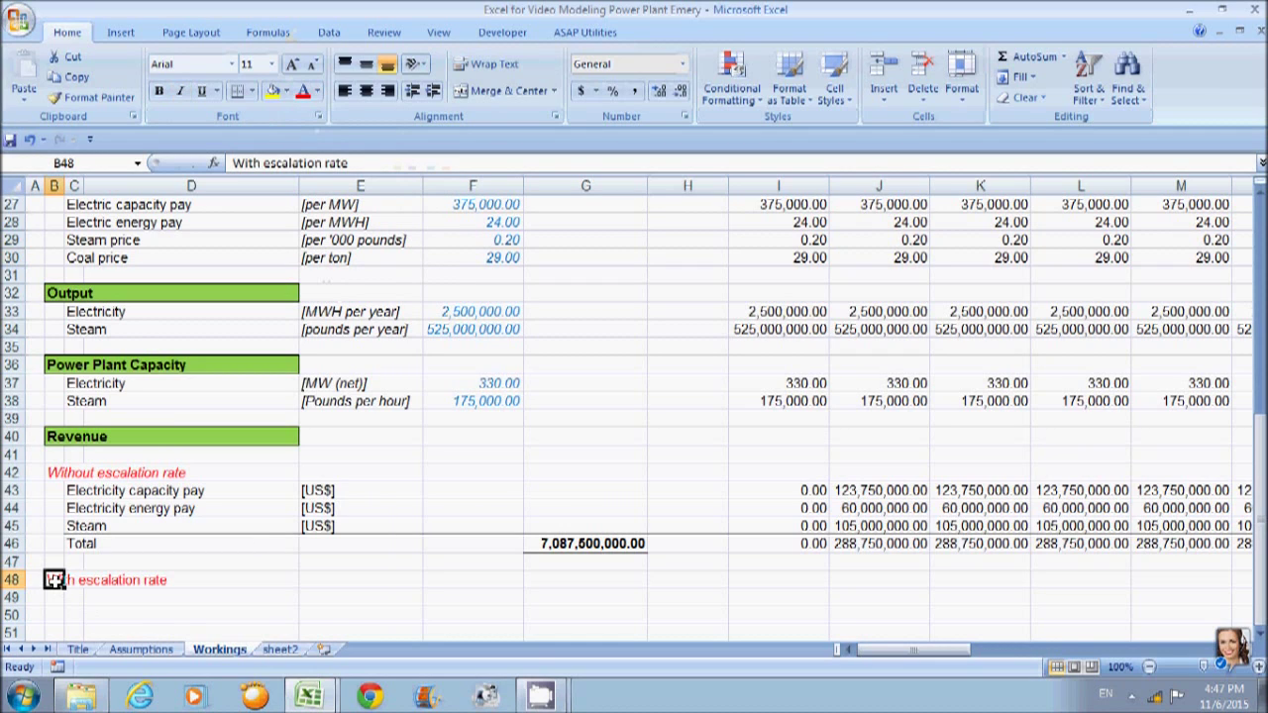
key("Down")
key("Up")
Copy the revenue labels, units and total in C43:G46 to C49, under the With escalation rate heading.
key("Up")
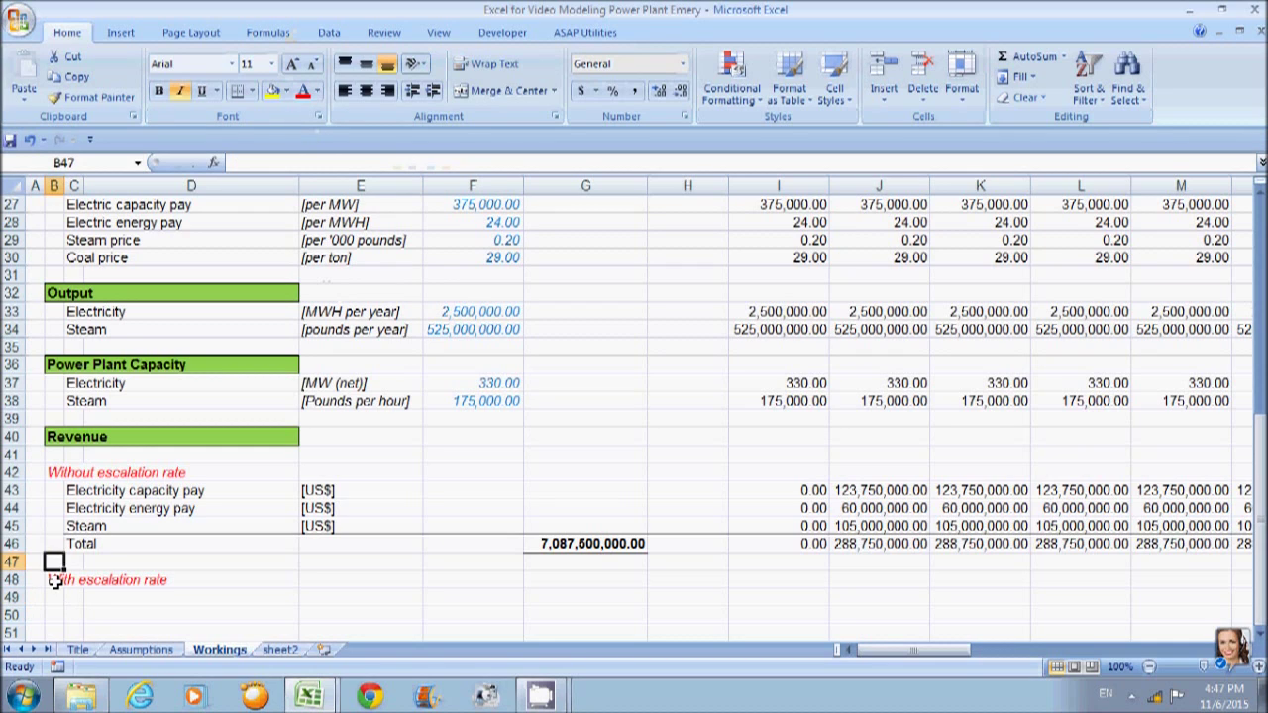
key("Up")
key("Up")
key("Up")
key("Up")
key("Right")
key("shift+Down")
key("shift+Down")
key("shift+Down")
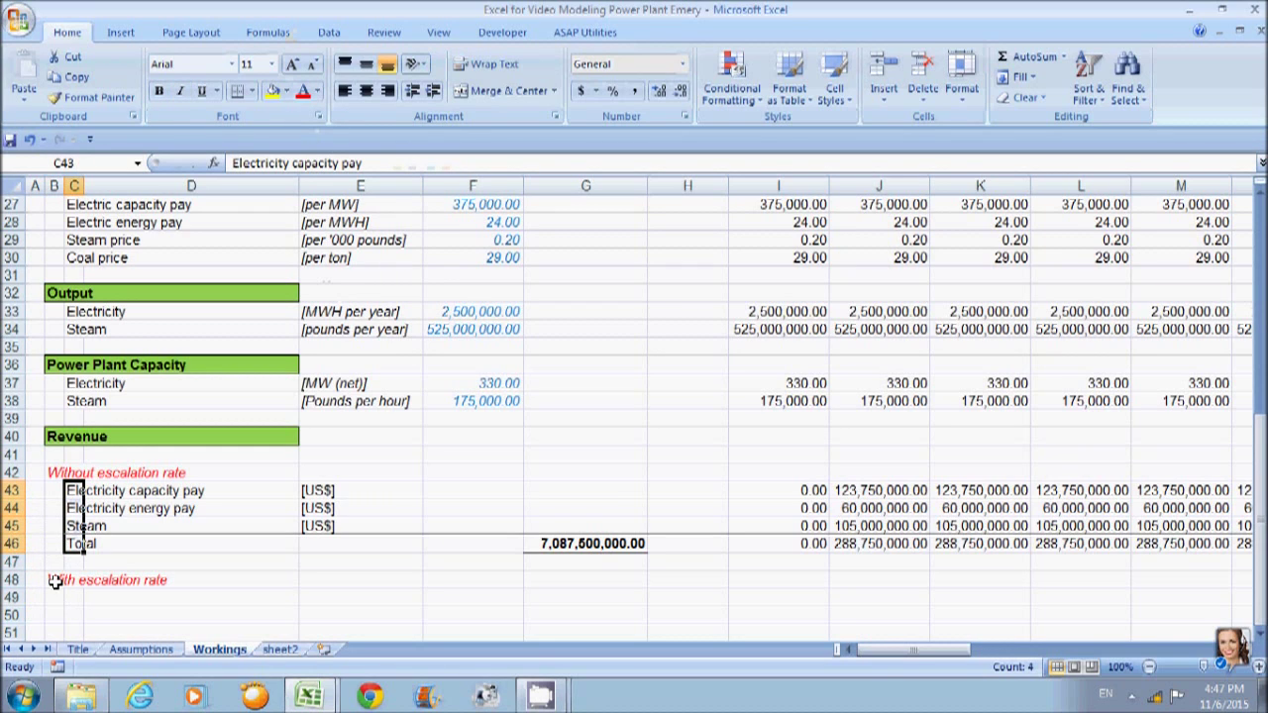
key("shift+Right")
key("shift+Right")
key("shift+Right")
key("shift+Right")
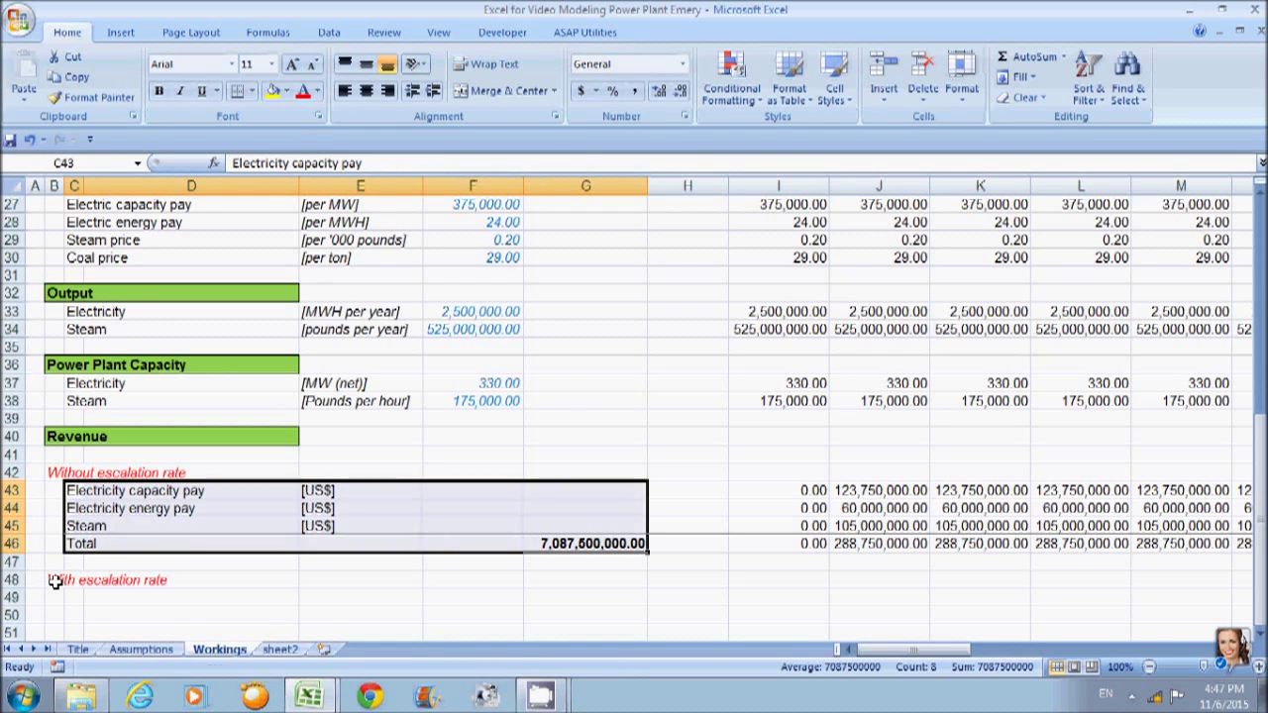
key("ctrl+c")
key("Down")
key("Down")
key("Down")
key("Down")
key("Down")
key("Down")
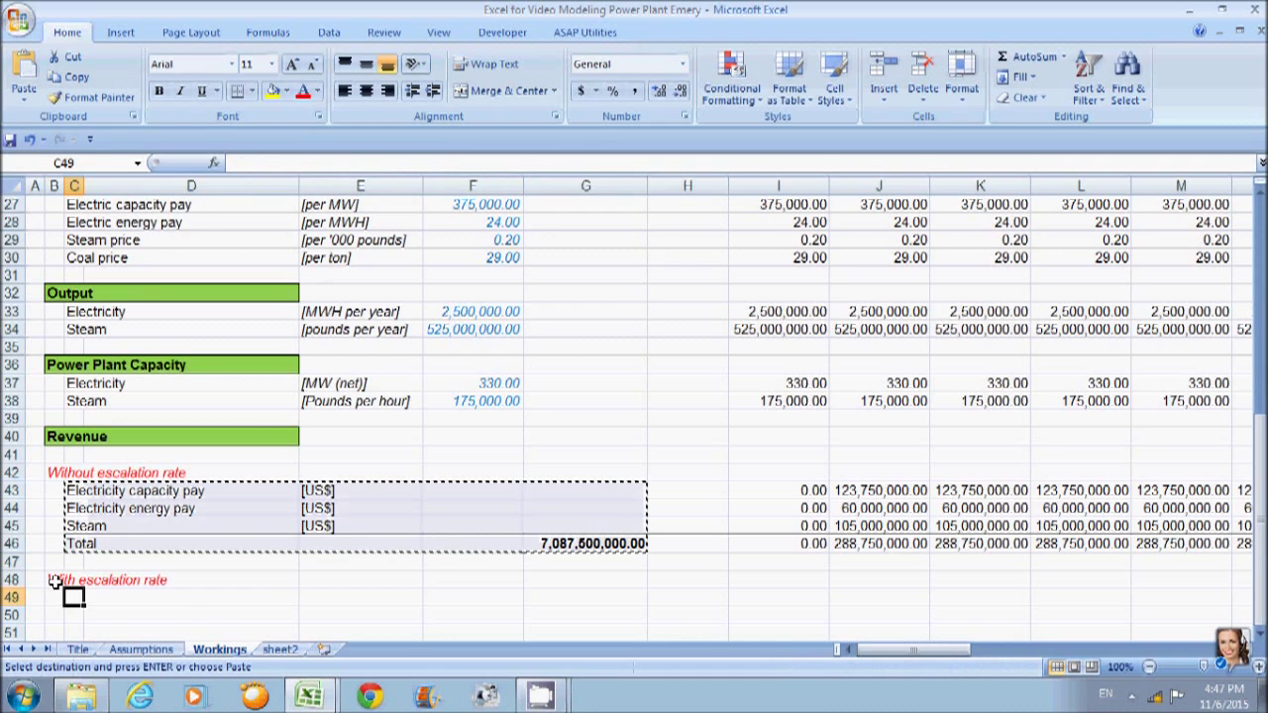
key("ctrl+v")
Enter a formula in I49 that multiplies the electricity capacity pay revenue in I43 by its escalation factor in I21.
key("Right")
key("Right")
key("Right")
key("Right")
key("Right")
key("Right")
key("Right")
key("Right")
key("Left")
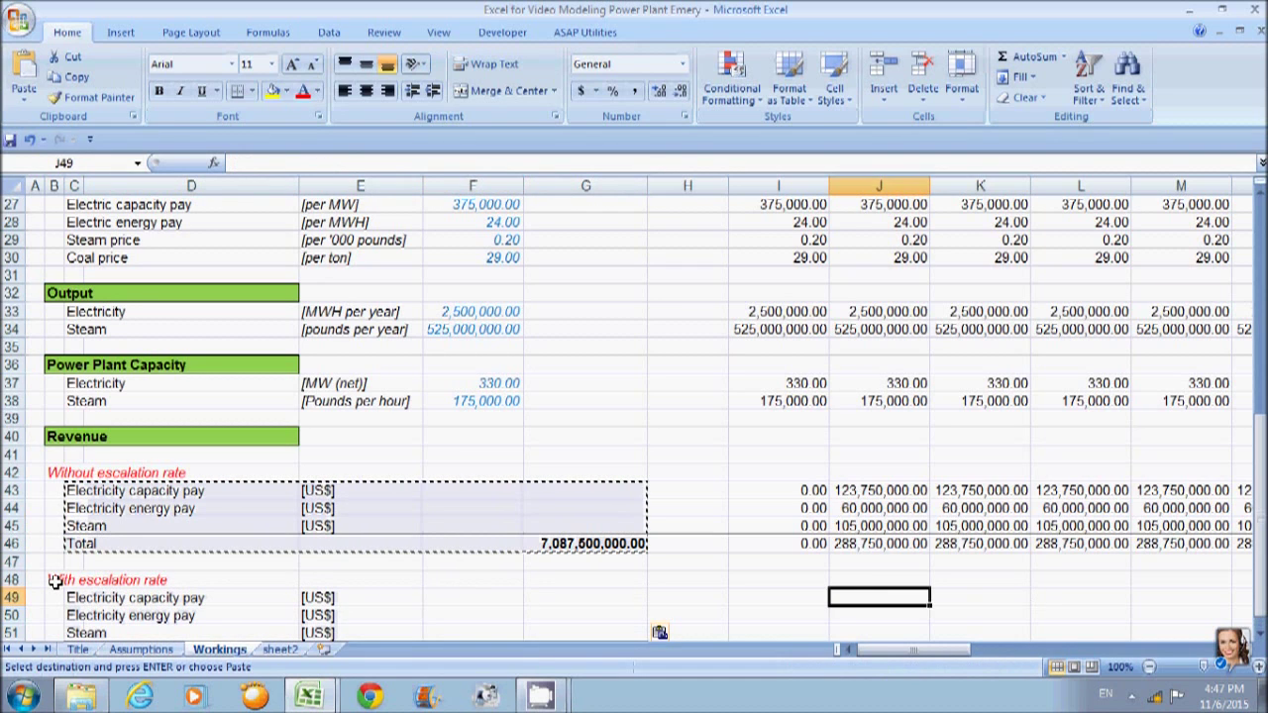
key("Left")
type("+")
key("Up")
key("Up")
key("Up")
key("Up")
key("Up")
key("Up")
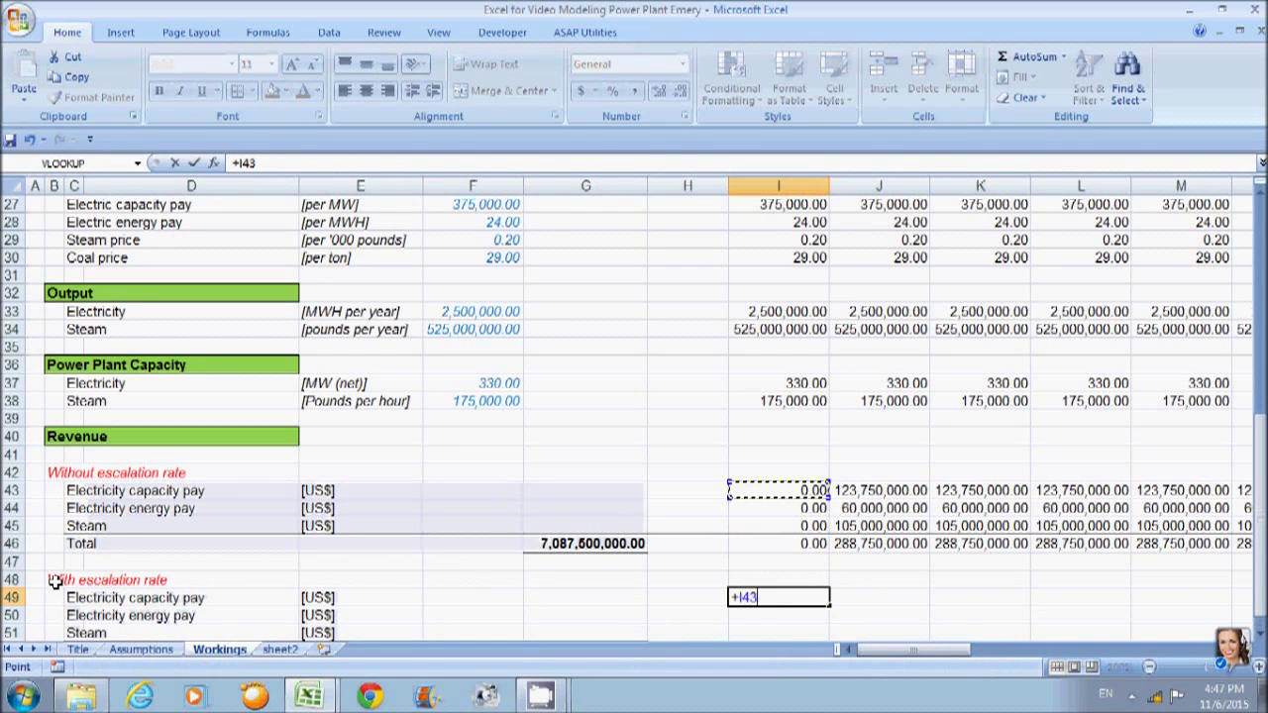
type("*")
key("Up")
key("Up")
key("Up")
key("Up")
key("Up")
key("Up")
key("Up")
key("Up")
key("Up")
key("Up")
key("Up")
key("Up")
key("Up")
key("Up")
key("Up")
key("Up")
key("Up")
key("Up")
key("Up")
key("Up")
key("Up")
key("Up")
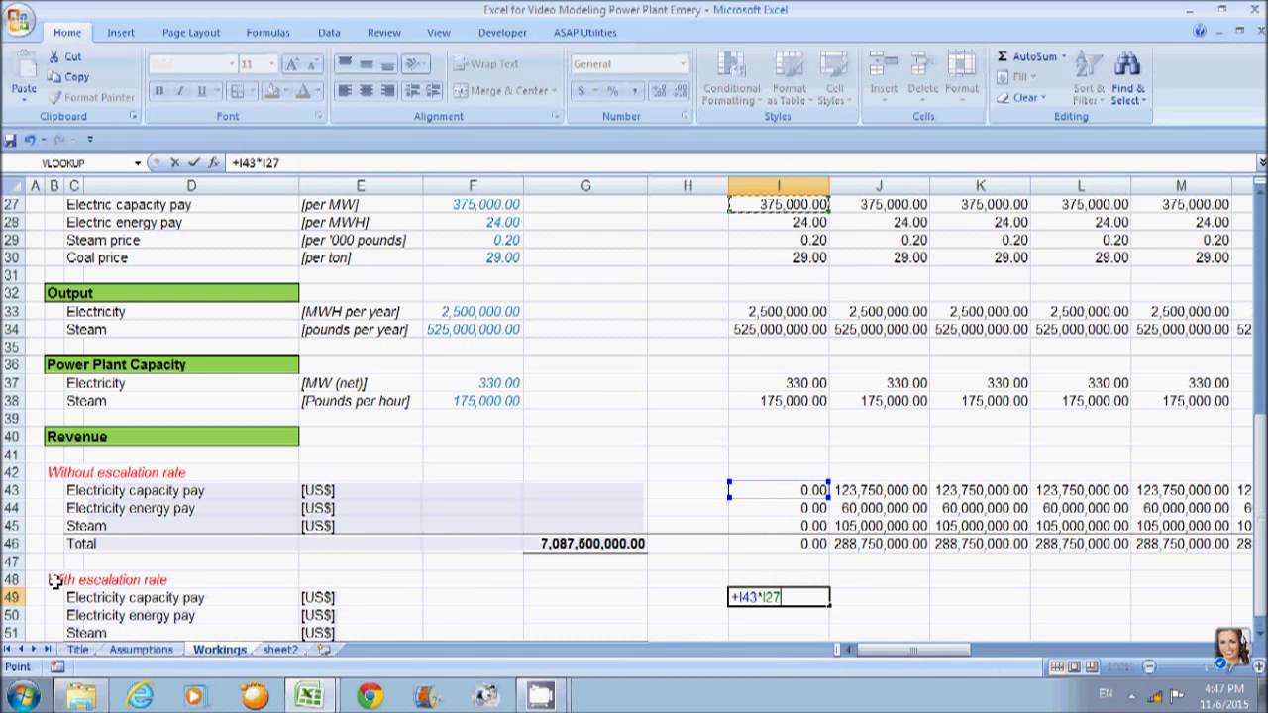
key("Up")
key("Up")
key("Up")
key("Up")
key("Up")
key("Up")
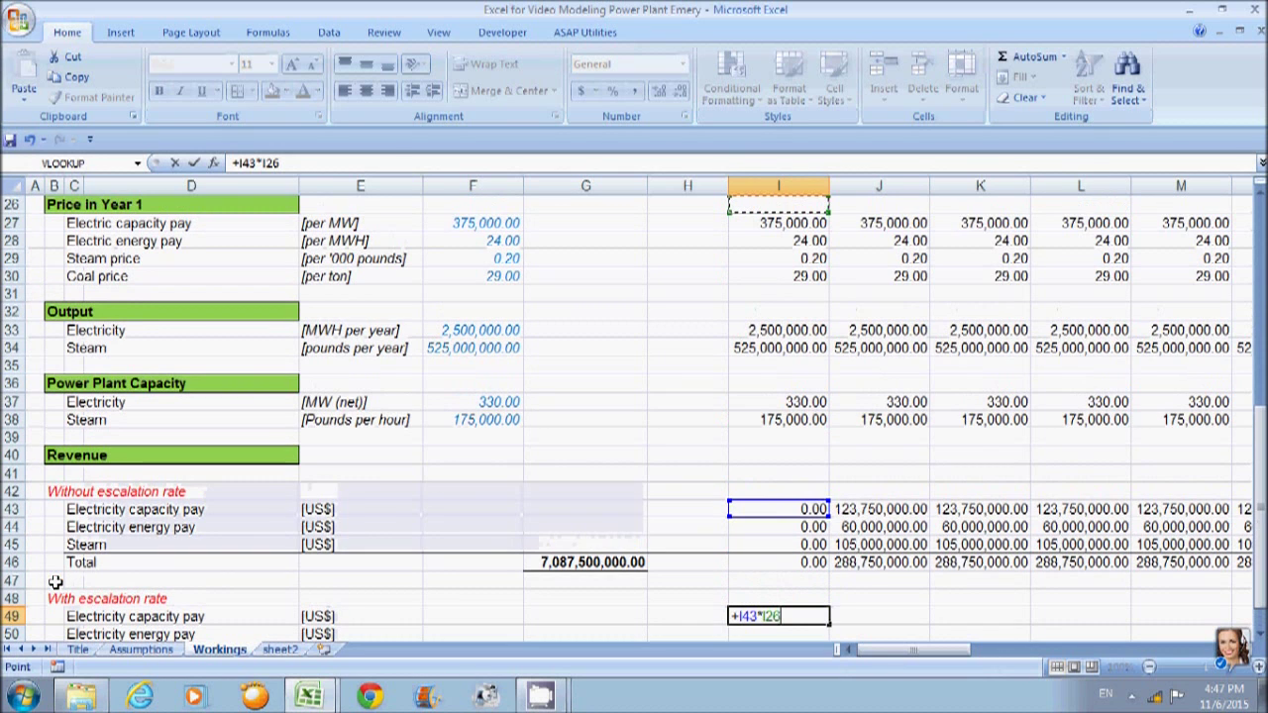
key("Down")
key("Down")
key("Down")
key("Up")
key("Up")
key("Up")
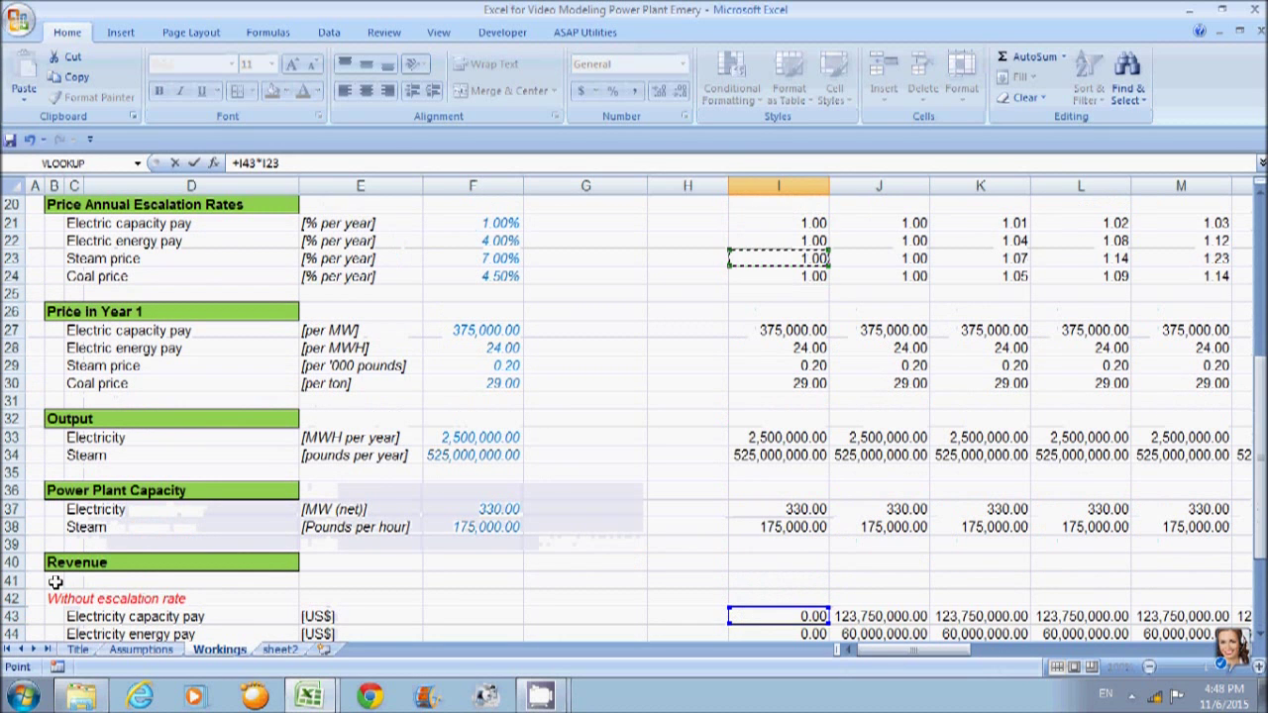
key("Return")
key("Up")
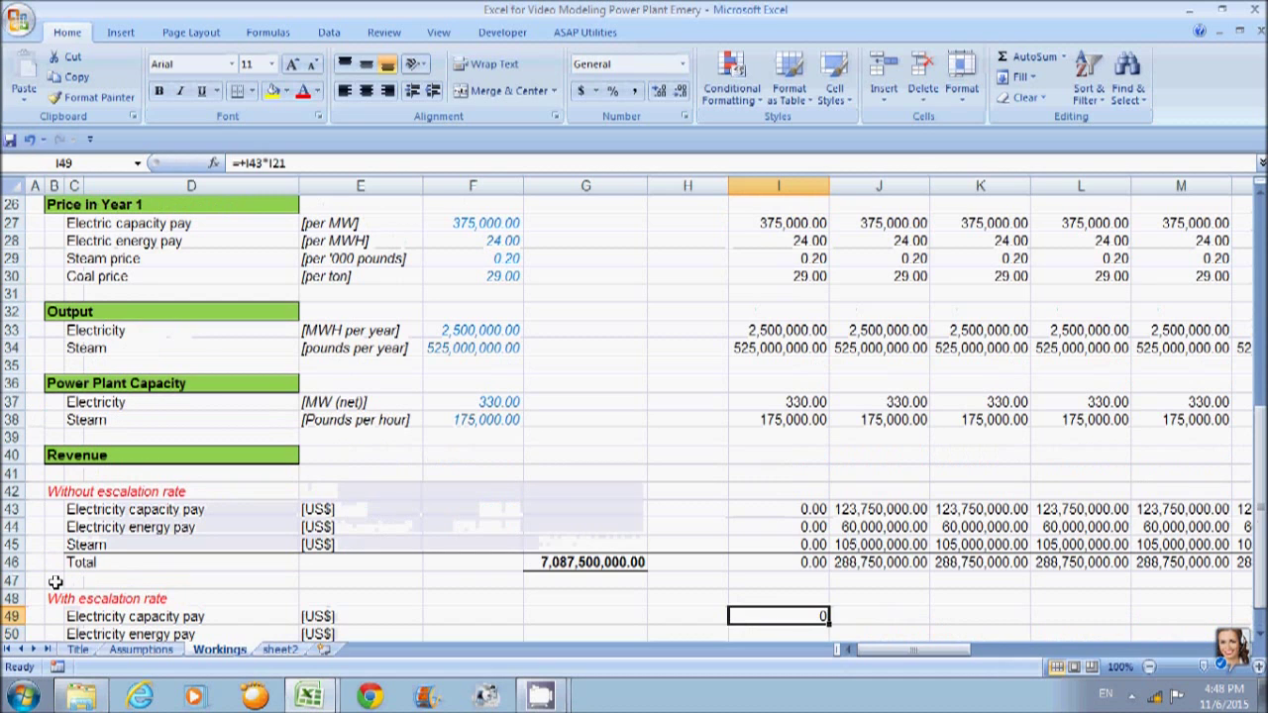
Enter the formula =I44*I22 in I50 to escalate the electricity energy pay revenue.
key("Down")
type("=")
key("Up")
key("Up")
key("Up")
key("Up")
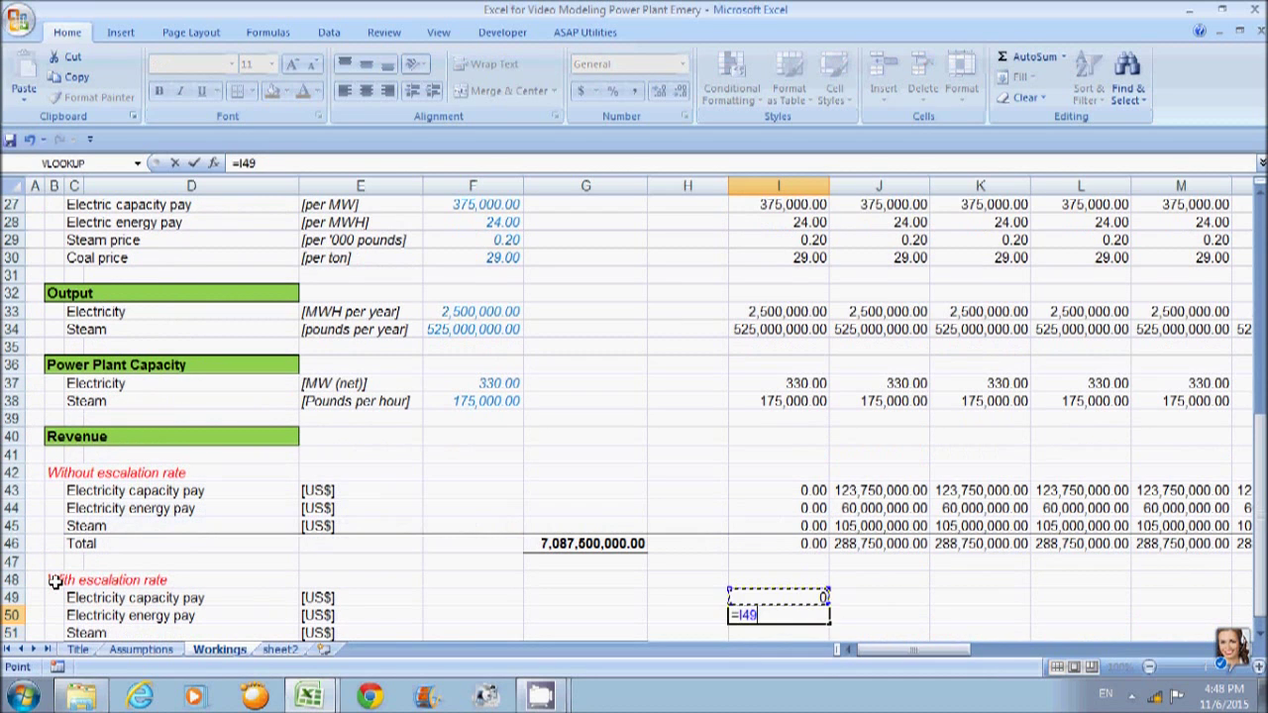
key("Up")
key("Up")
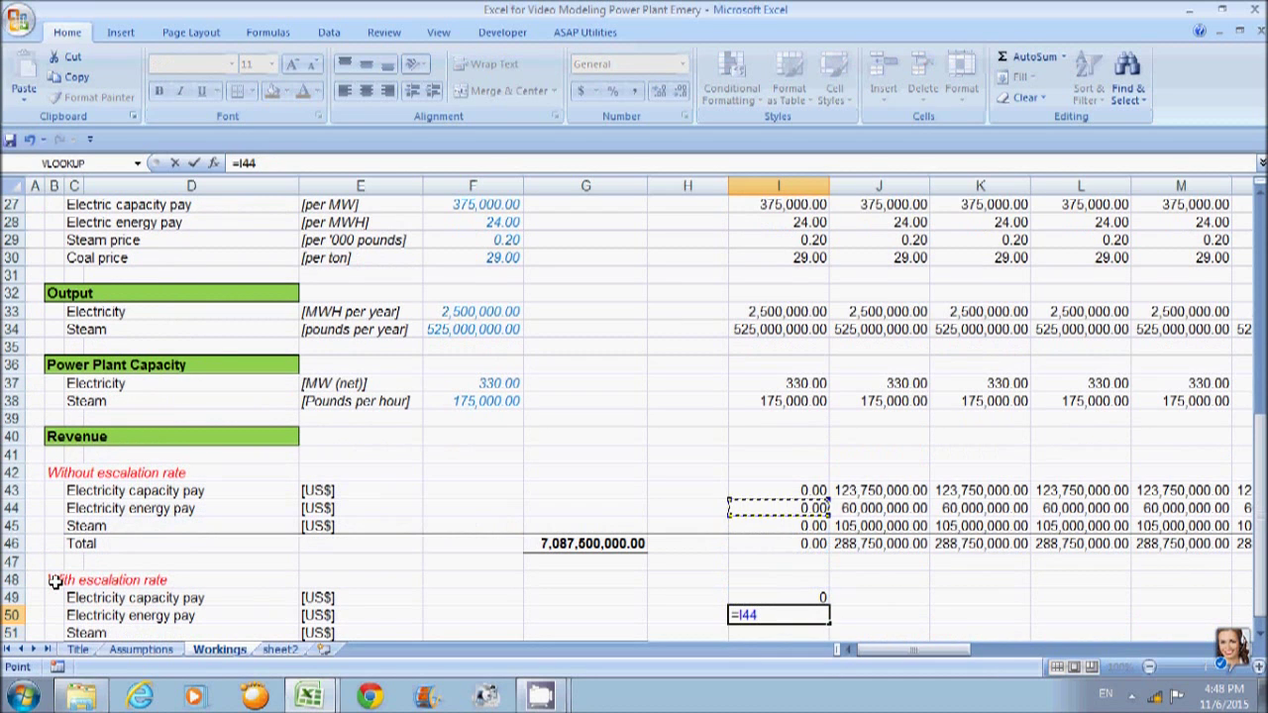
type("*")
key("Up")
key("Up")
key("Up")
key("Up")
key("Up")
key("Up")
key("Up")
key("Up")
key("Up")
key("Up")
key("Up")
key("Up")
key("Up")
key("Up")
key("Up")
key("Up")
key("Up")
key("Up")
key("Up")
key("Up")
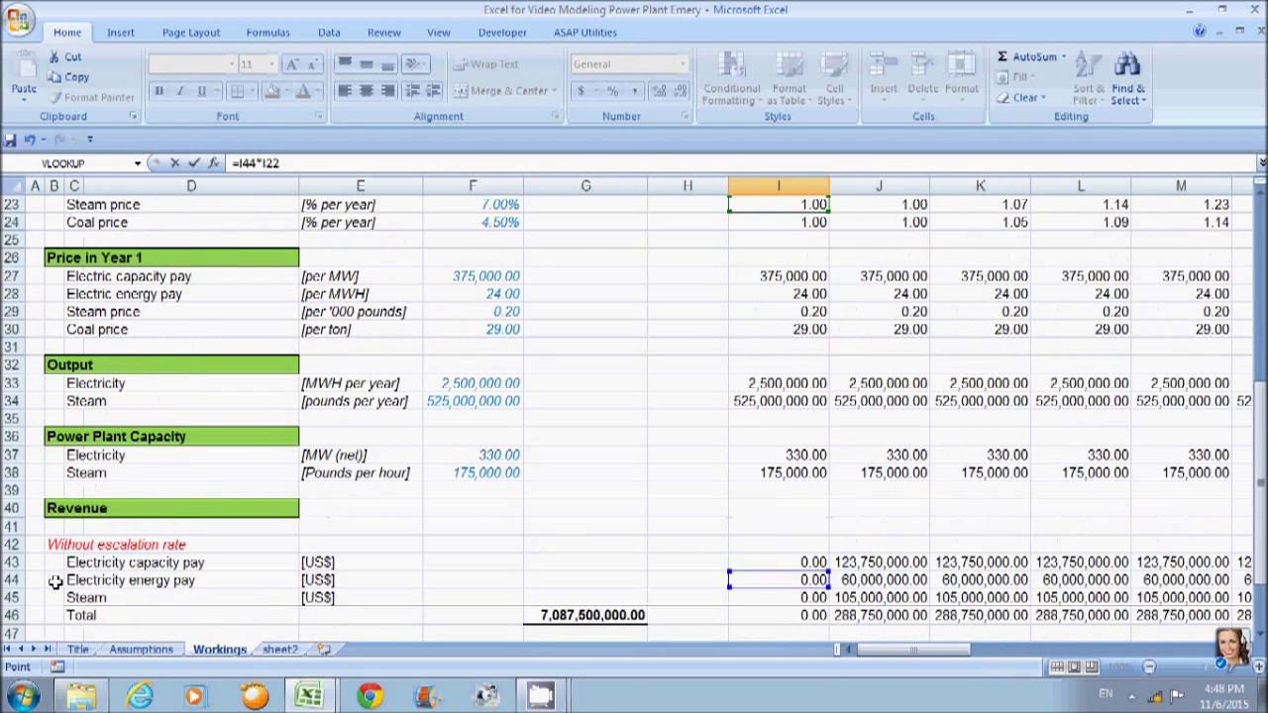
key("Up")
key("Up")
key("Down")
key("Down")
key("Down")
key("Down")
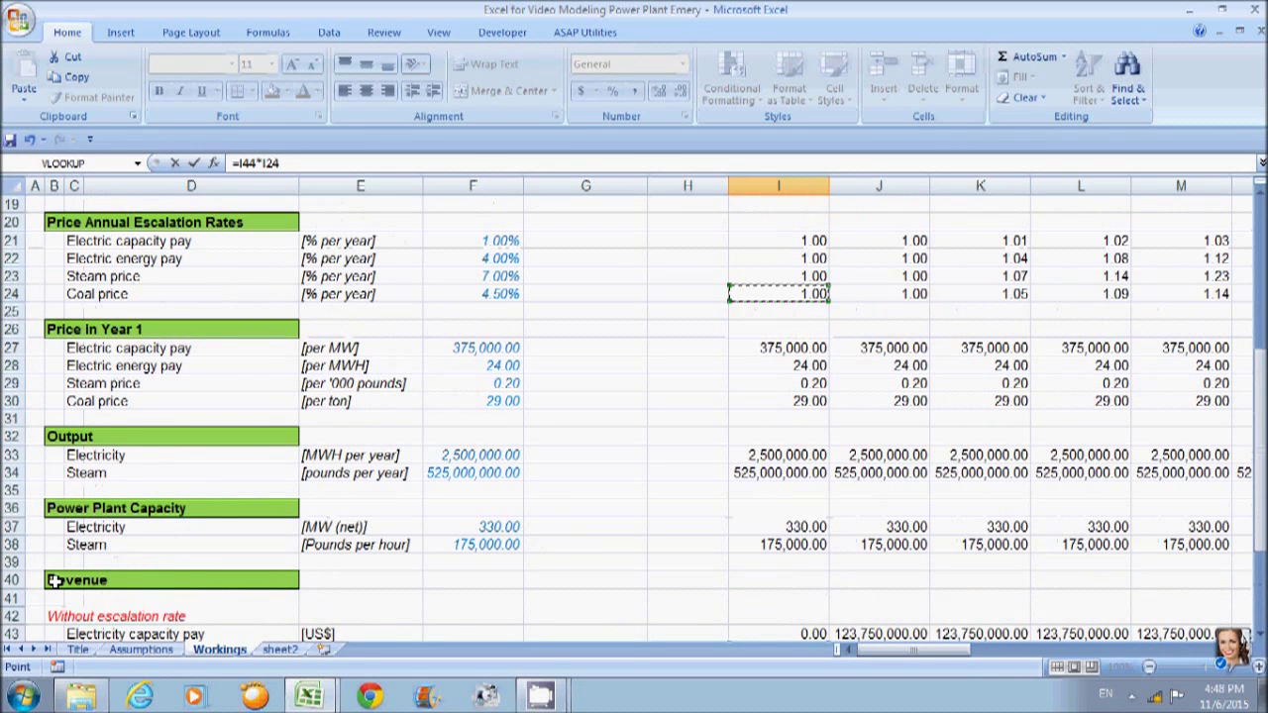
key("Up")
key("Up")
key("Return")
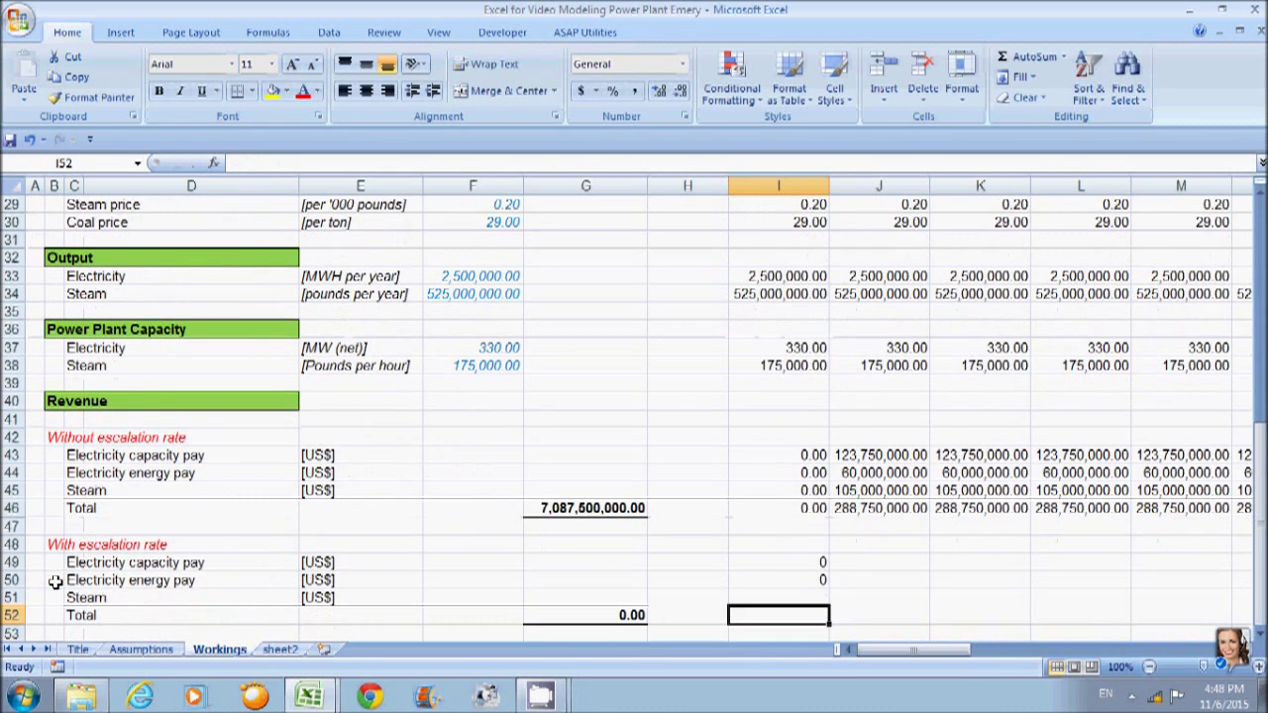
Enter the formula =I45*I23 in I51 to escalate the steam revenue.
type("=")
key("Up")
key("Up")
key("Up")
key("Up")
key("Up")
key("Up")
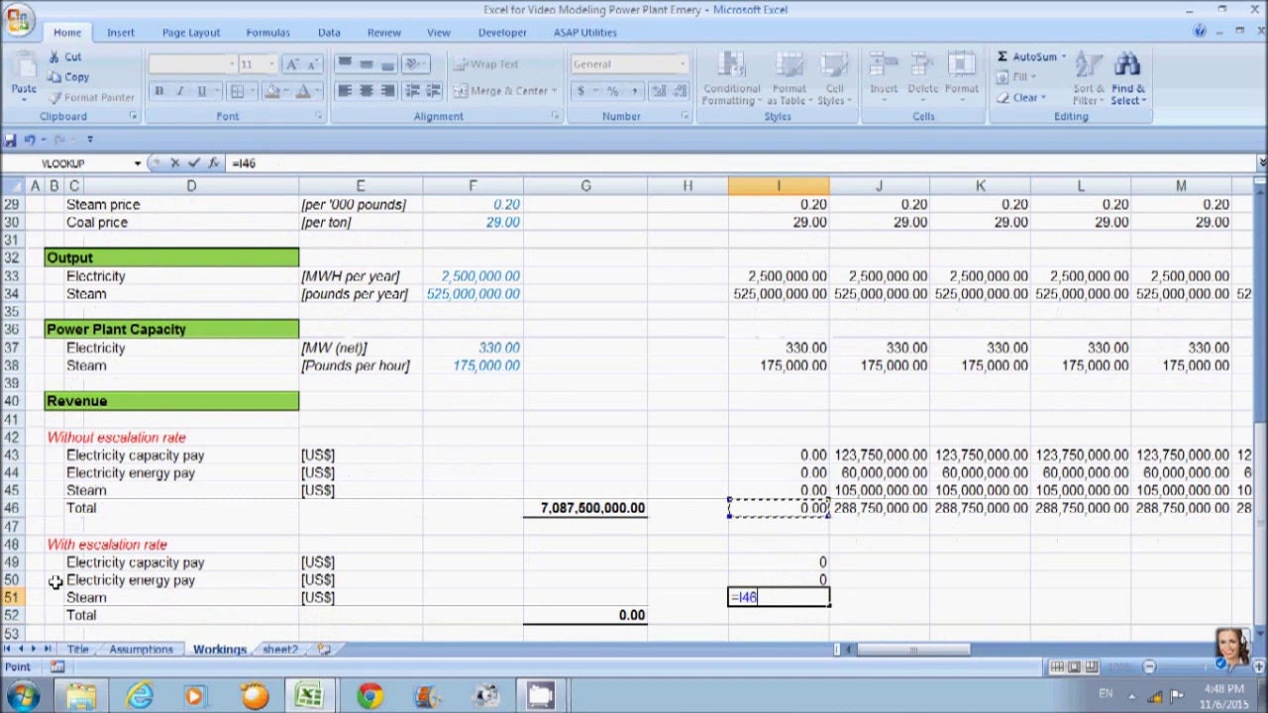
type("*")
key("Up")
key("Up")
key("Up")
key("Up")
key("Up")
key("Up")
key("Up")
key("Up")
key("Up")
key("Up")
key("Up")
key("Up")
key("Up")
key("Up")
key("Up")
key("Up")
key("Up")
key("Up")
key("Up")
key("Up")
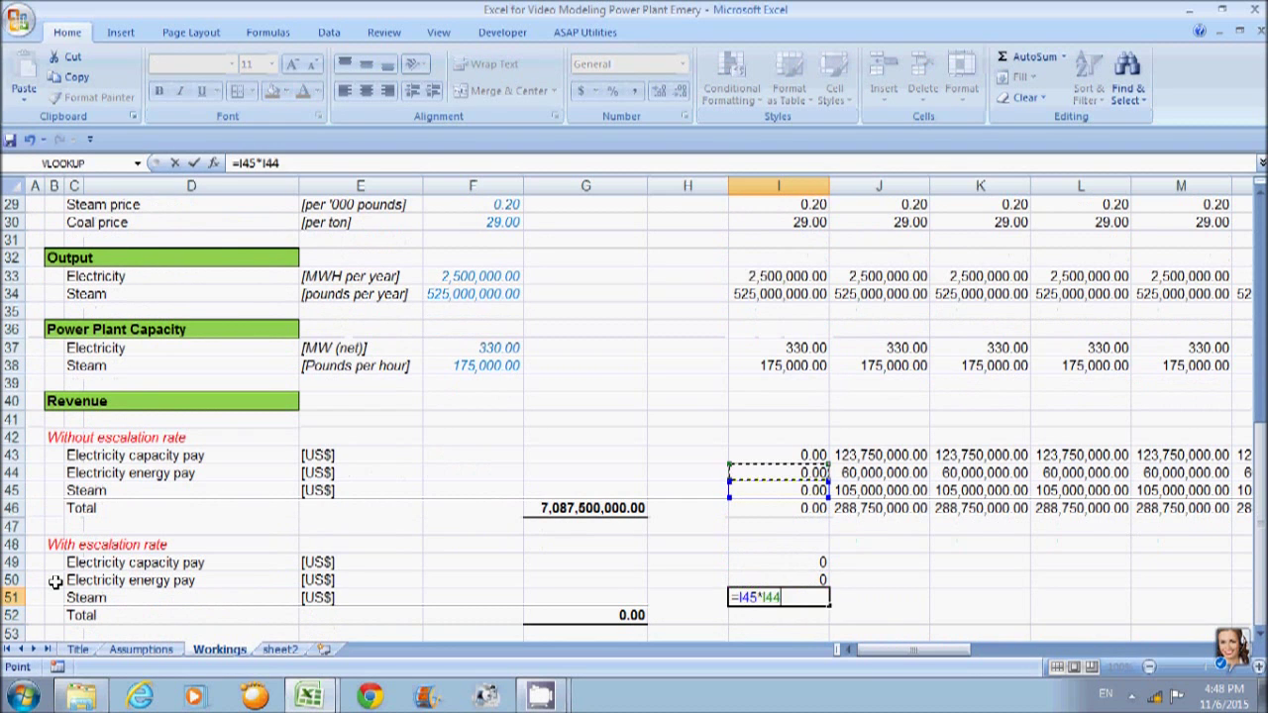
key("Down")
key("Down")
key("Down")
key("Down")
key("Down")
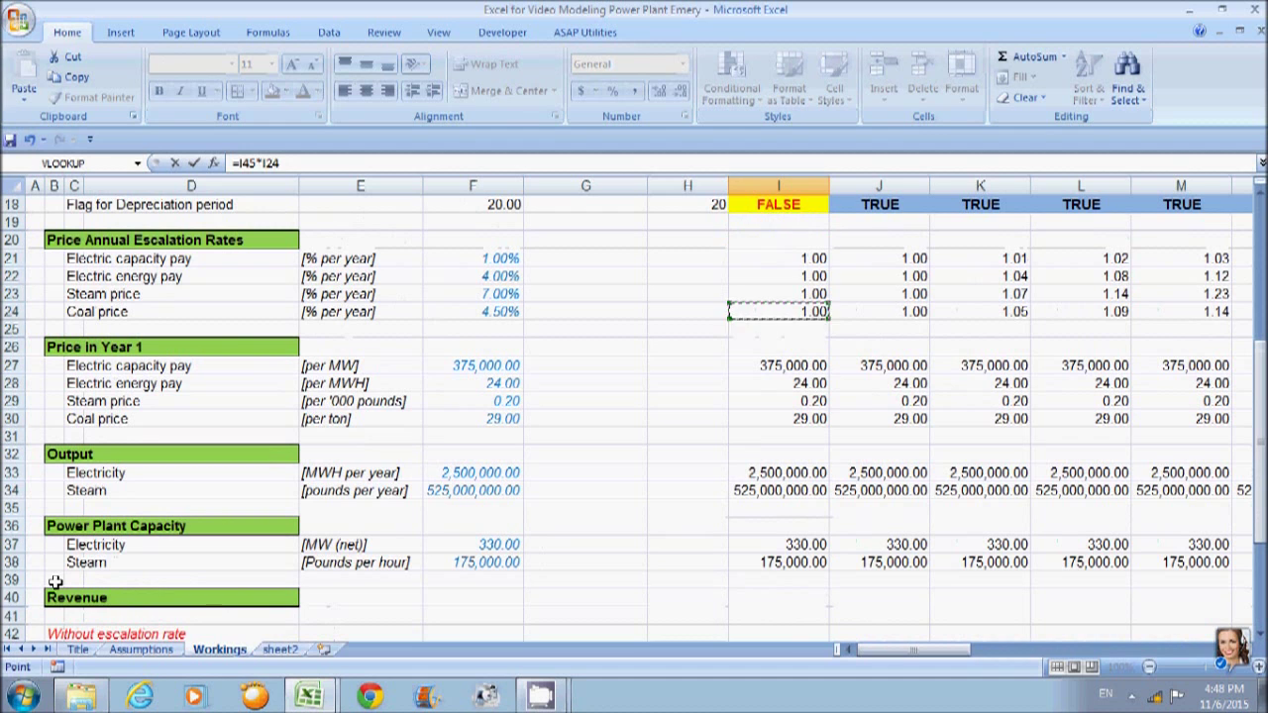
key("Up")
key("Up")
key("Down")
key("Return")
Fill the three escalated revenue formulas in I49:I51 across the timeline through column AM.
key("Up")
key("Up")
key("Up")
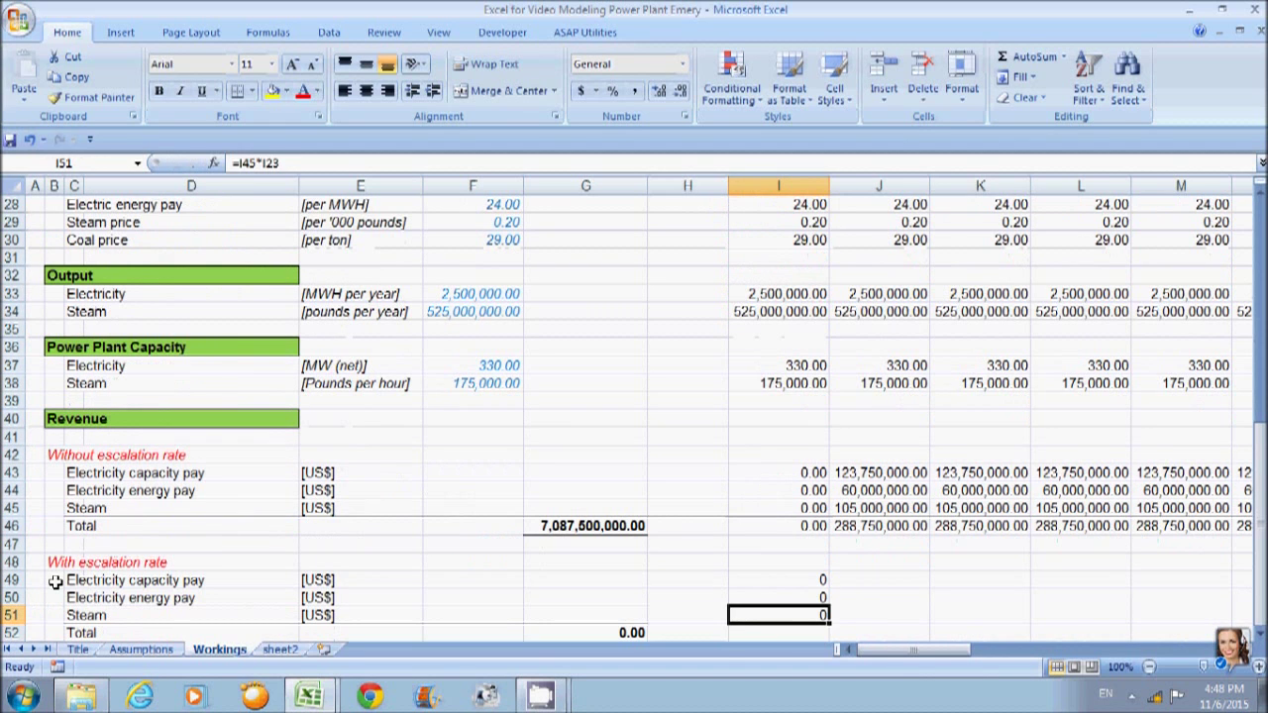
key("Up")
key("Up")
key("Up")
key("ctrl+Right")
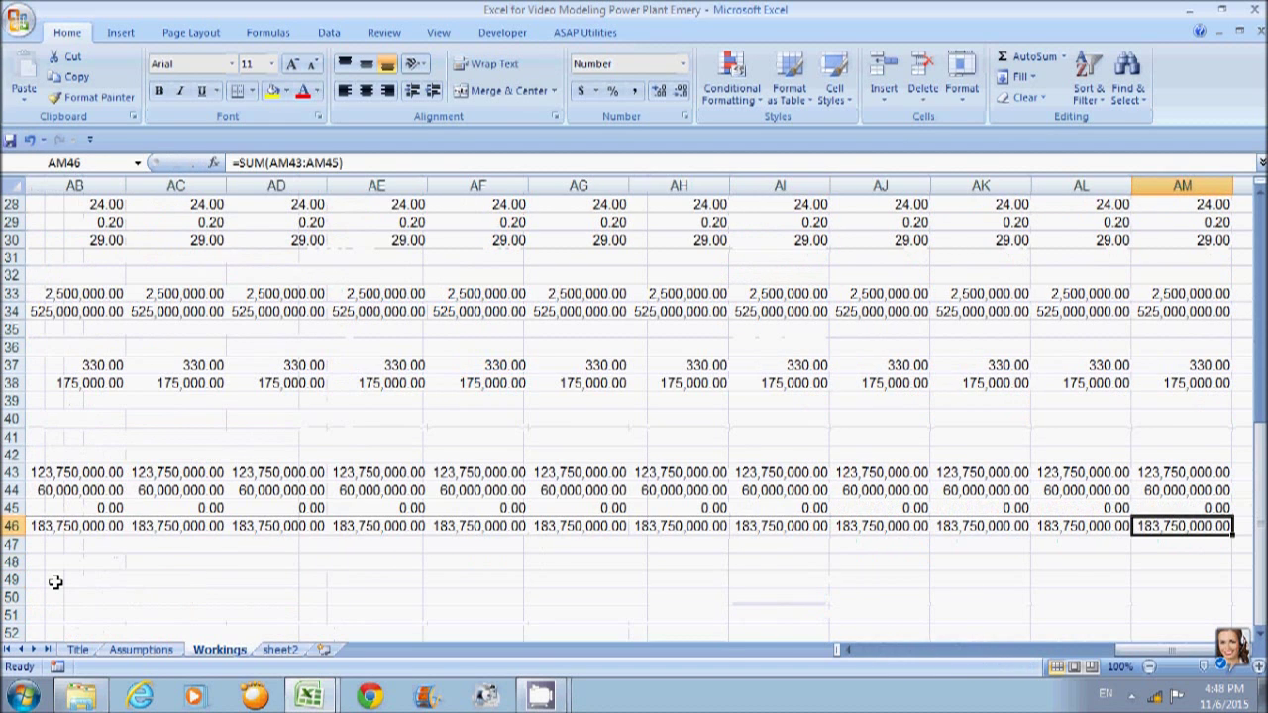
key("Down")
key("Down")
key("Down")
key("shift+Down")
key("shift+Down")
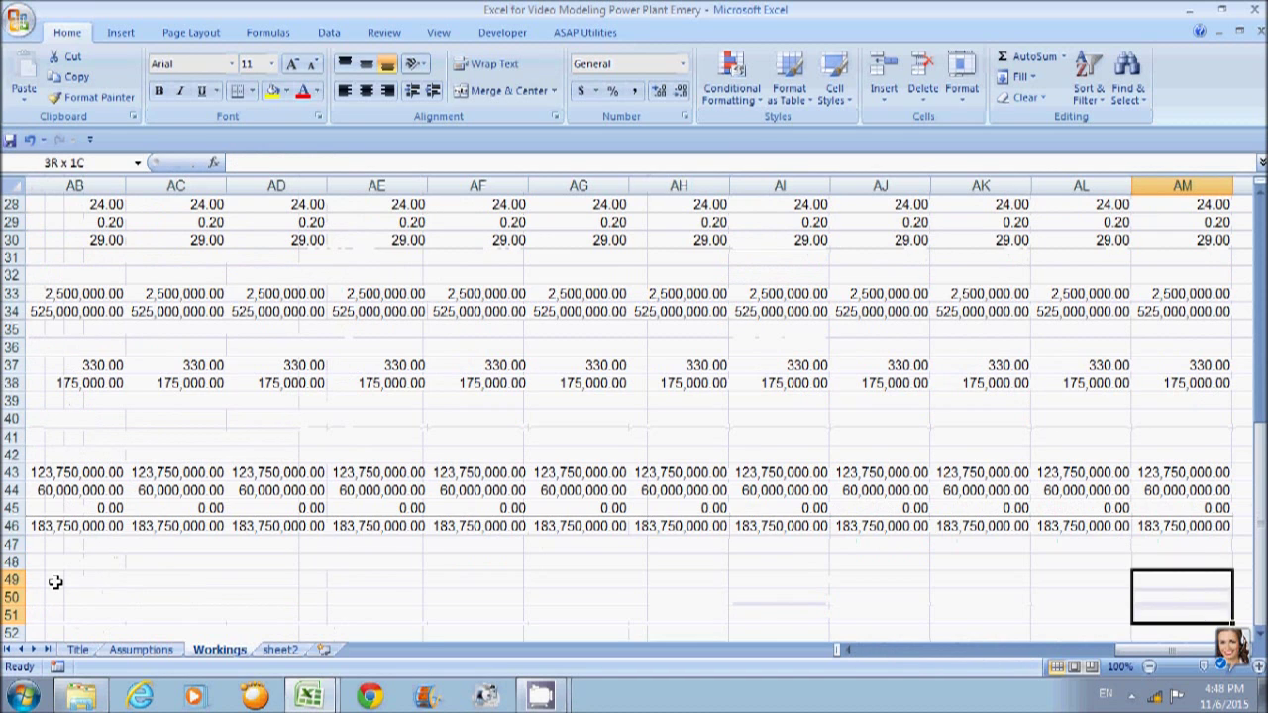
key("ctrl+shift+Left")
key("ctrl+r")
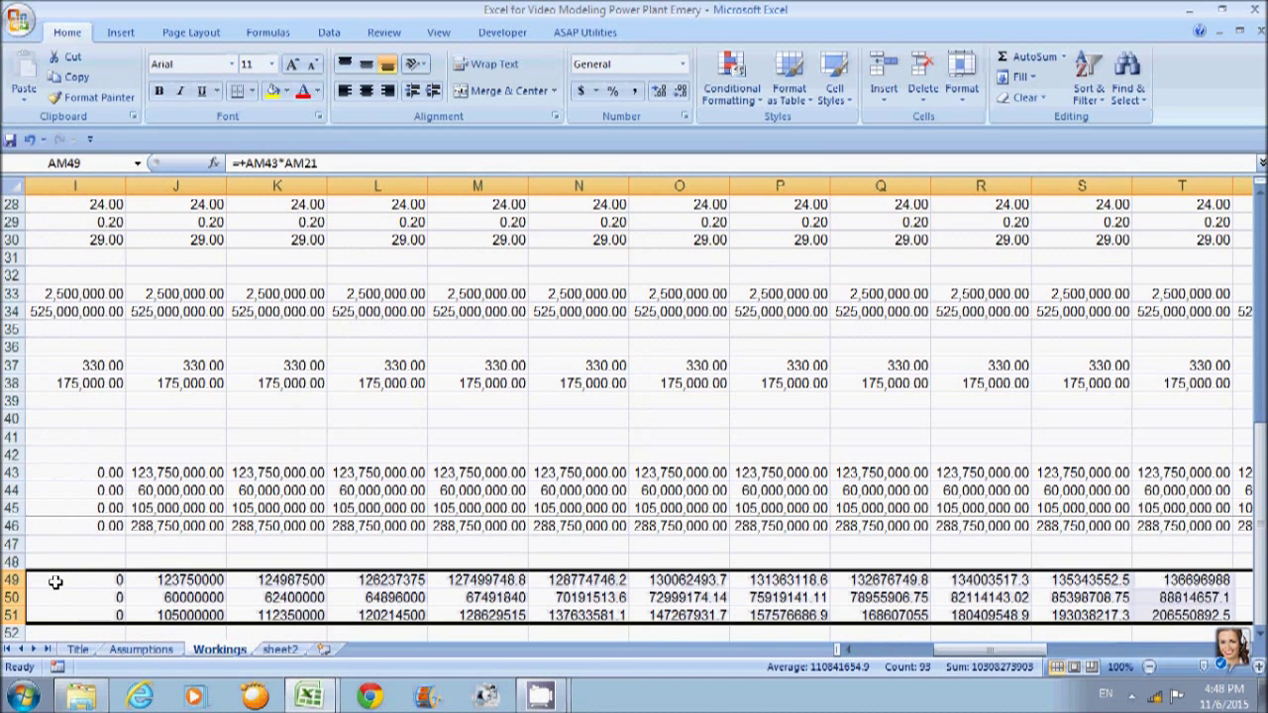
Format the escalated revenue values in I49:AM51 as numbers with thousands separators and two decimals.
key("ctrl+shift+1")
key("Left")
key("Left")
key("Left")
key("Left")
key("Left")
key("Left")
key("Left")
key("Left")
key("Left")
key("Left")
key("Left")
key("Left")
key("Left")
key("Left")
key("Left")
key("Left")
key("Left")
key("Left")
key("Left")
key("Left")
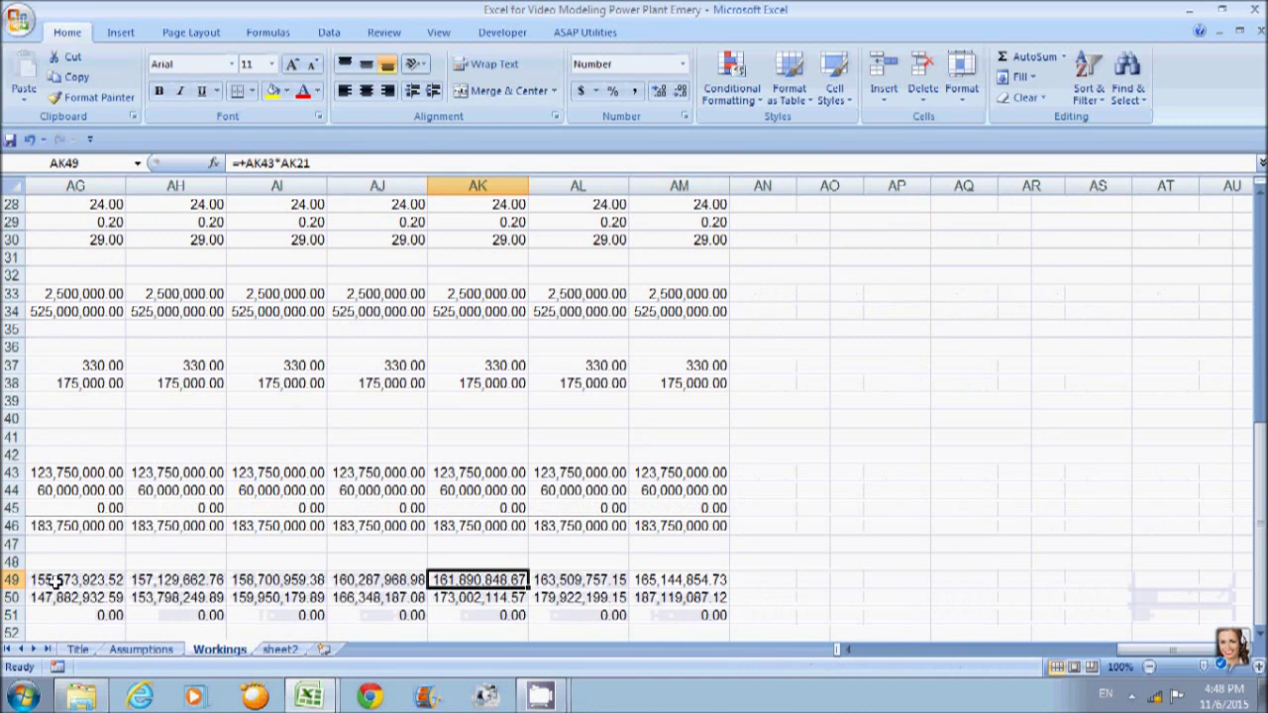
key("Left")
key("Left")
key("Left")
key("Left")
key("Left")
key("Left")
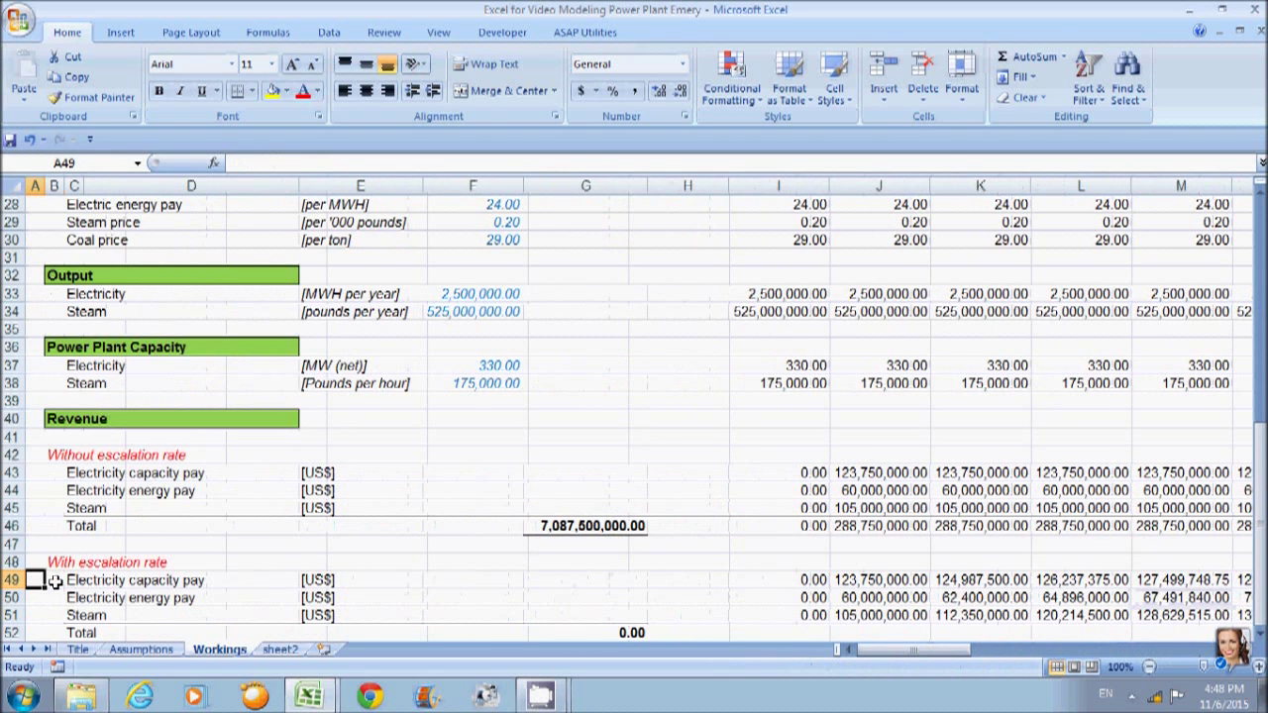
key("Right")
key("Right")
key("Right")
key("Right")
key("Right")
key("Right")
key("Right")
key("Left")
key("Left")
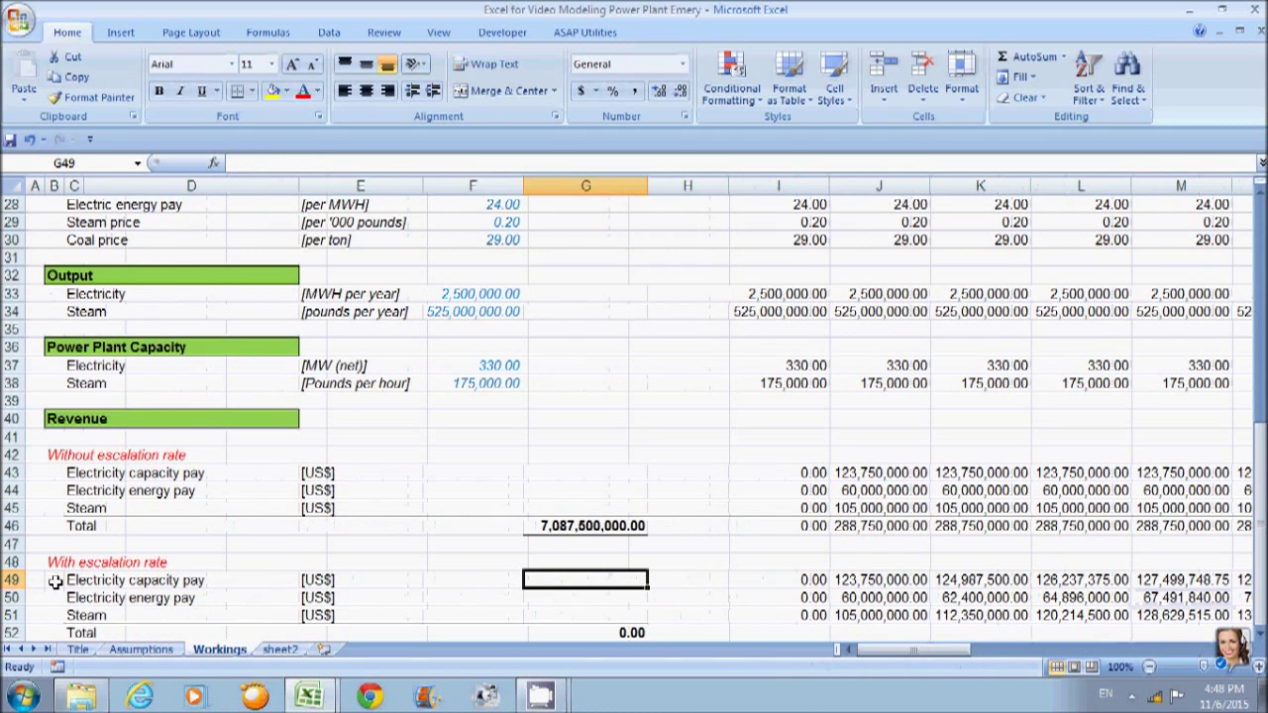
key("Left")
key("Right")
key("Right")
key("Right")
key("Down")
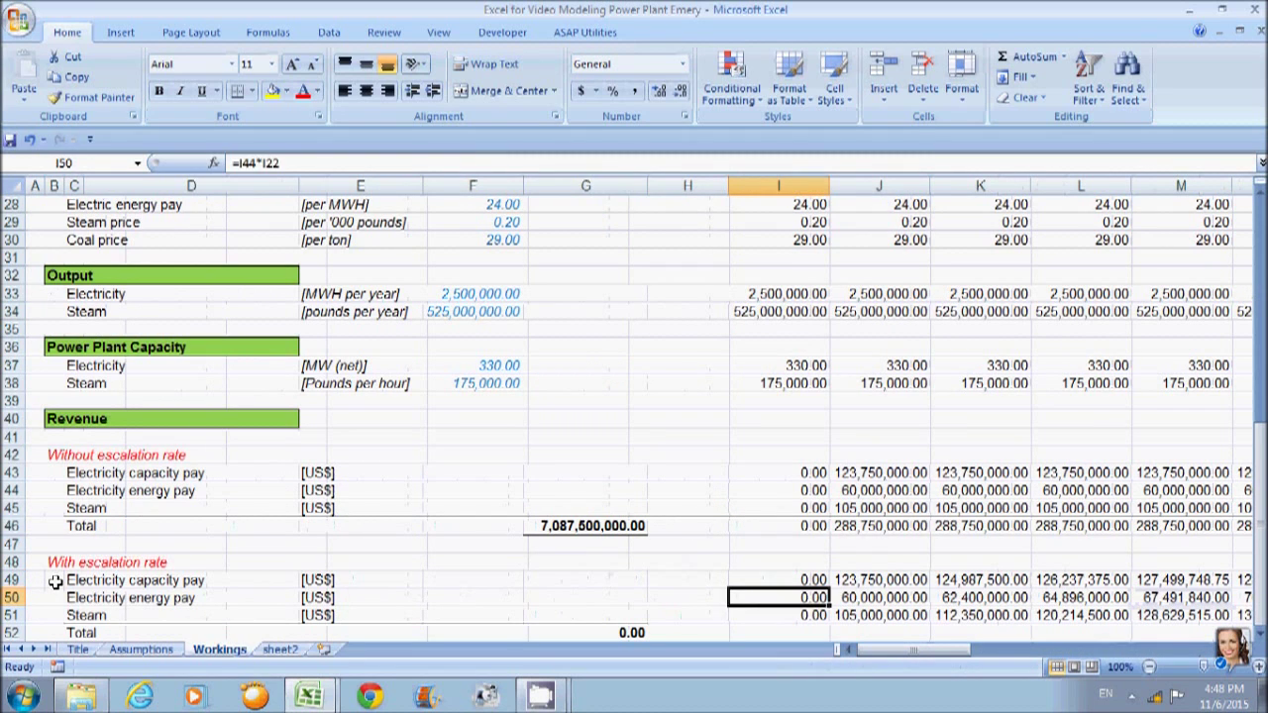
key("Down")
key("Down")
key("Up")
key("Up")
Add a bottom border under the escalated Steam row 51 across the timeline through column AM.
key("Left")
key("Left")
key("Down")
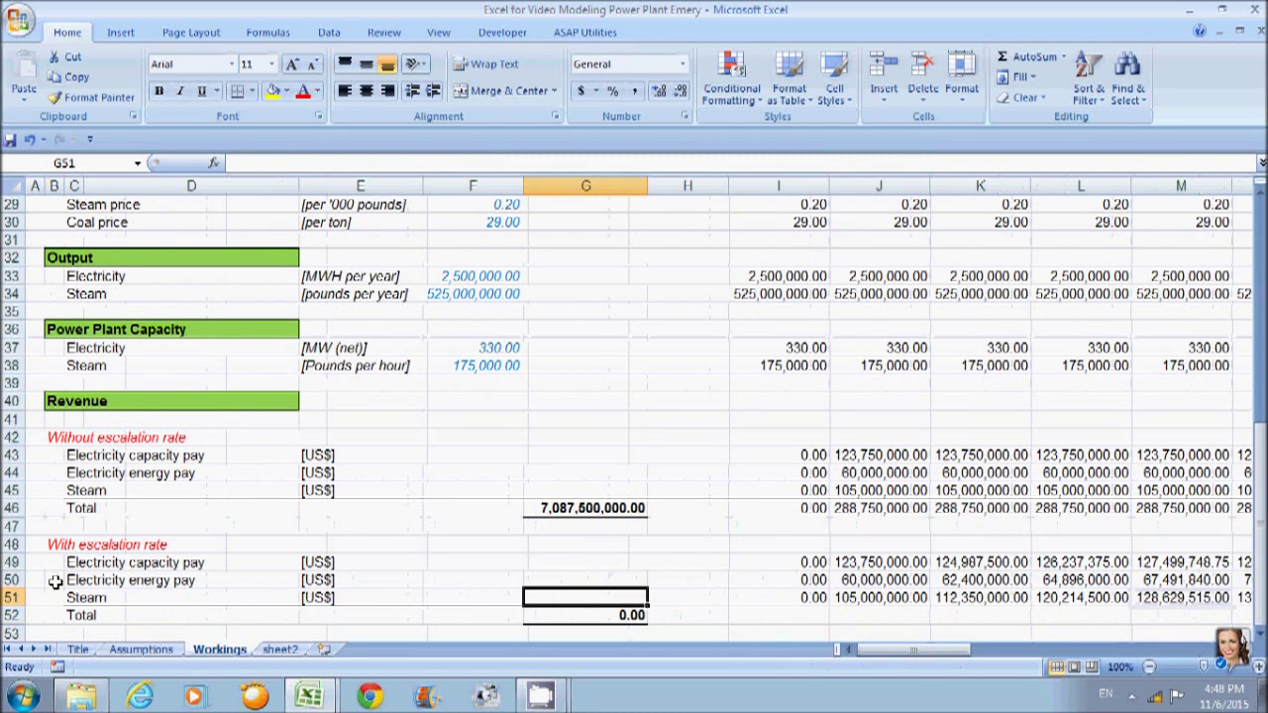
key("ctrl+shift+Right")
key("ctrl+shift+Right")
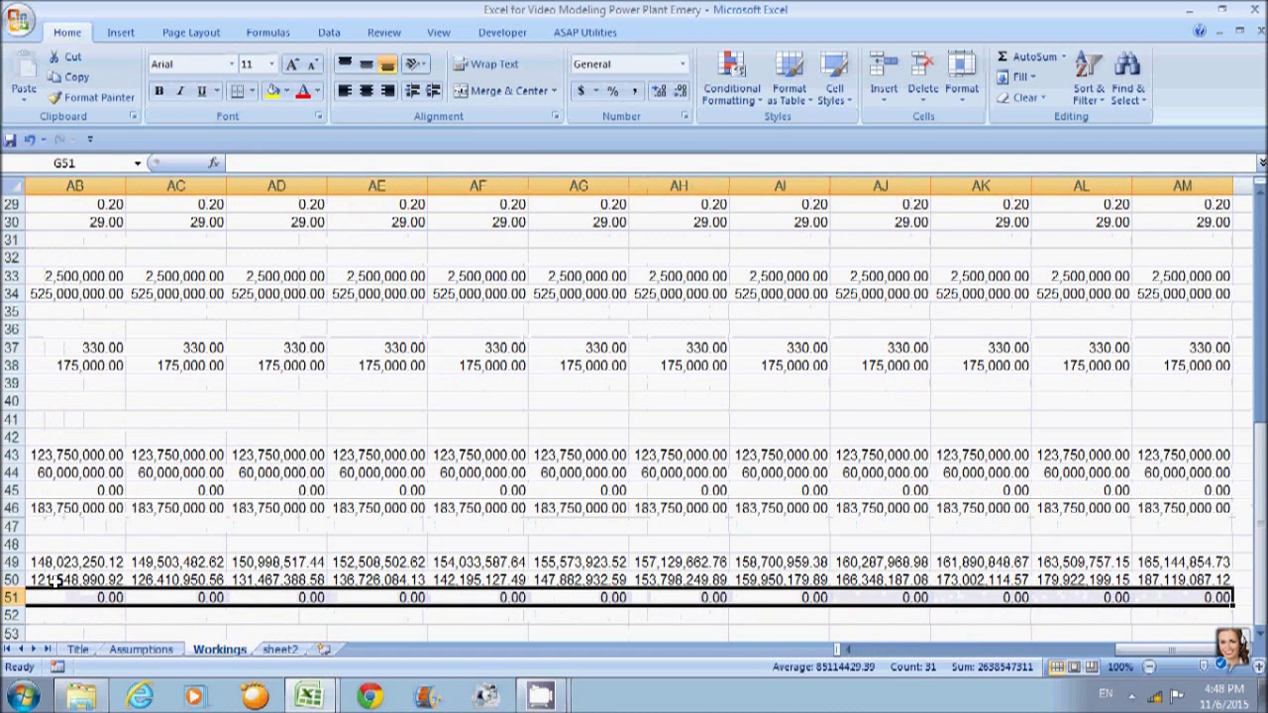
key("alt+h")
key("b")
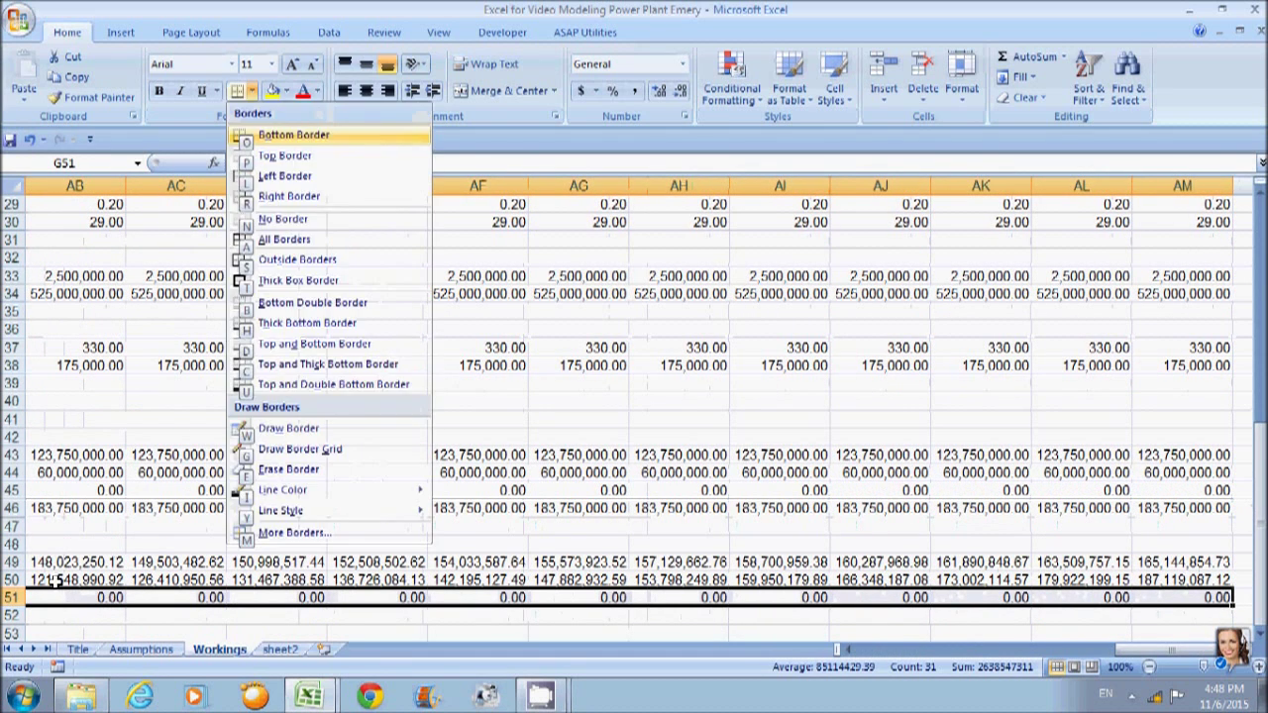
key("Escape")
Total the three escalated revenue lines in I52 with the formula =SUM(I49:I51).
key("Down")
key("Down")
key("Up")
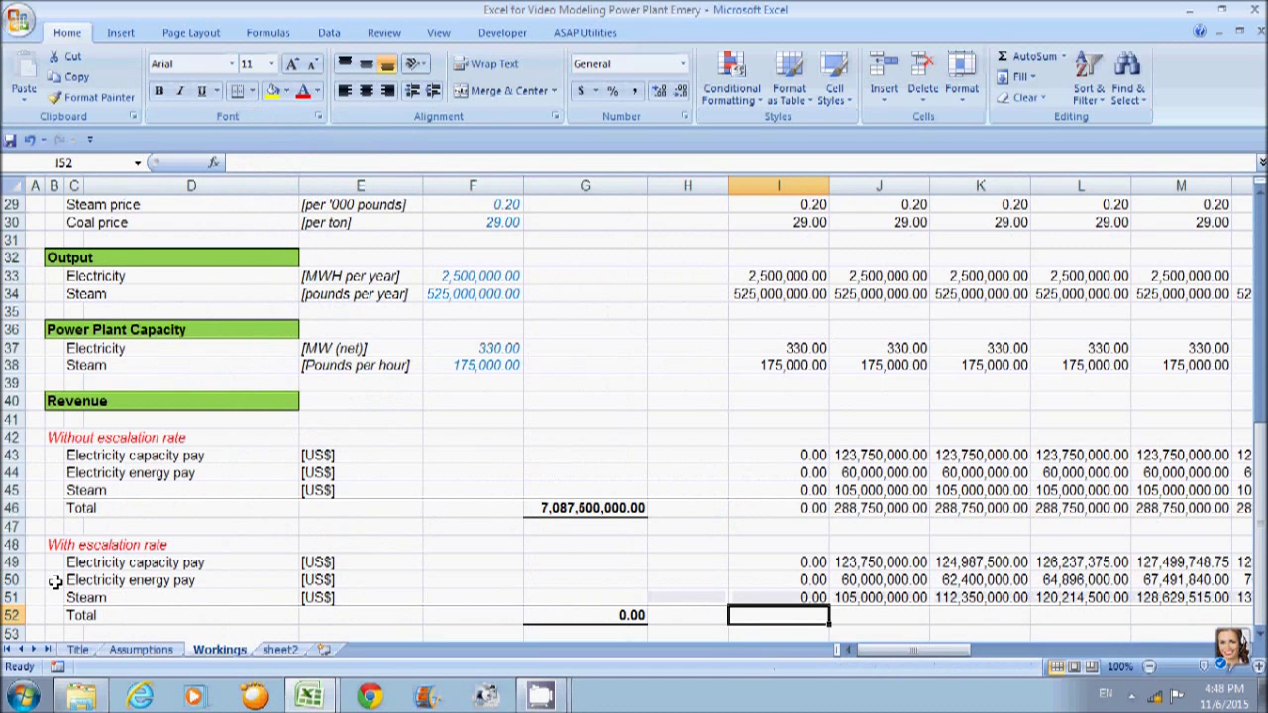
key("Up")
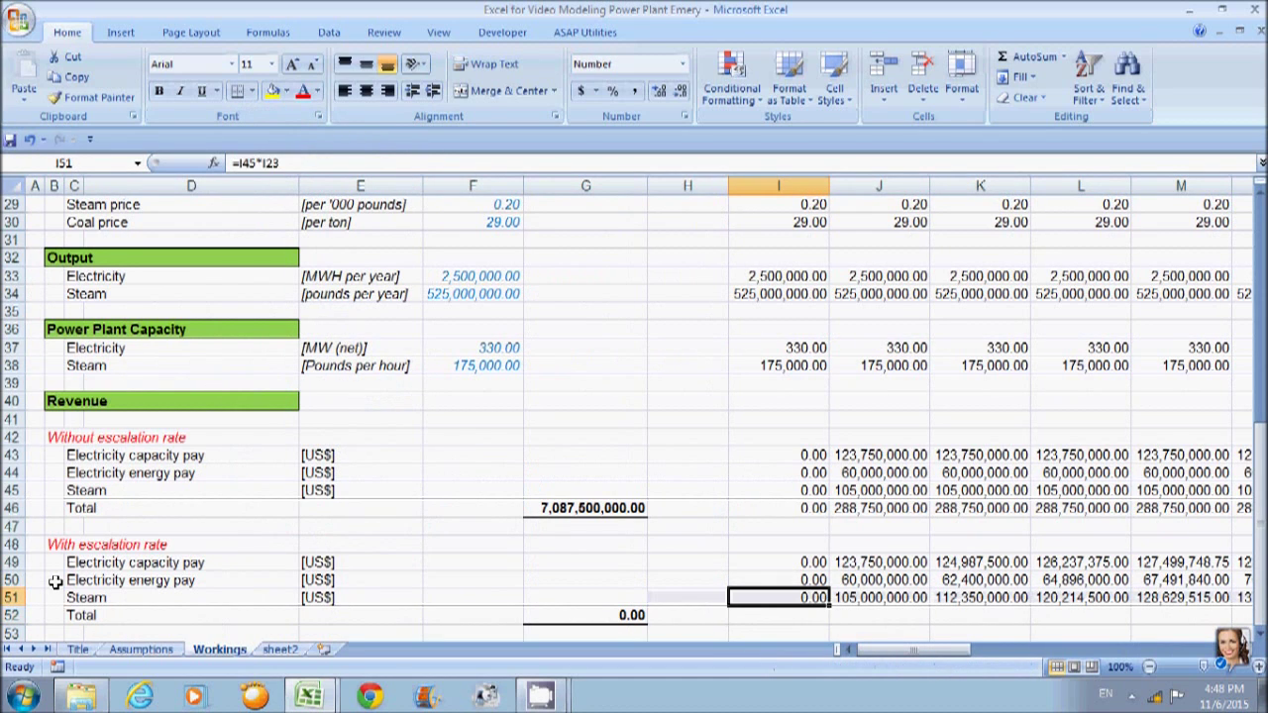
key("Up")
key("Up")
key("Down")
key("Down")
key("Down")
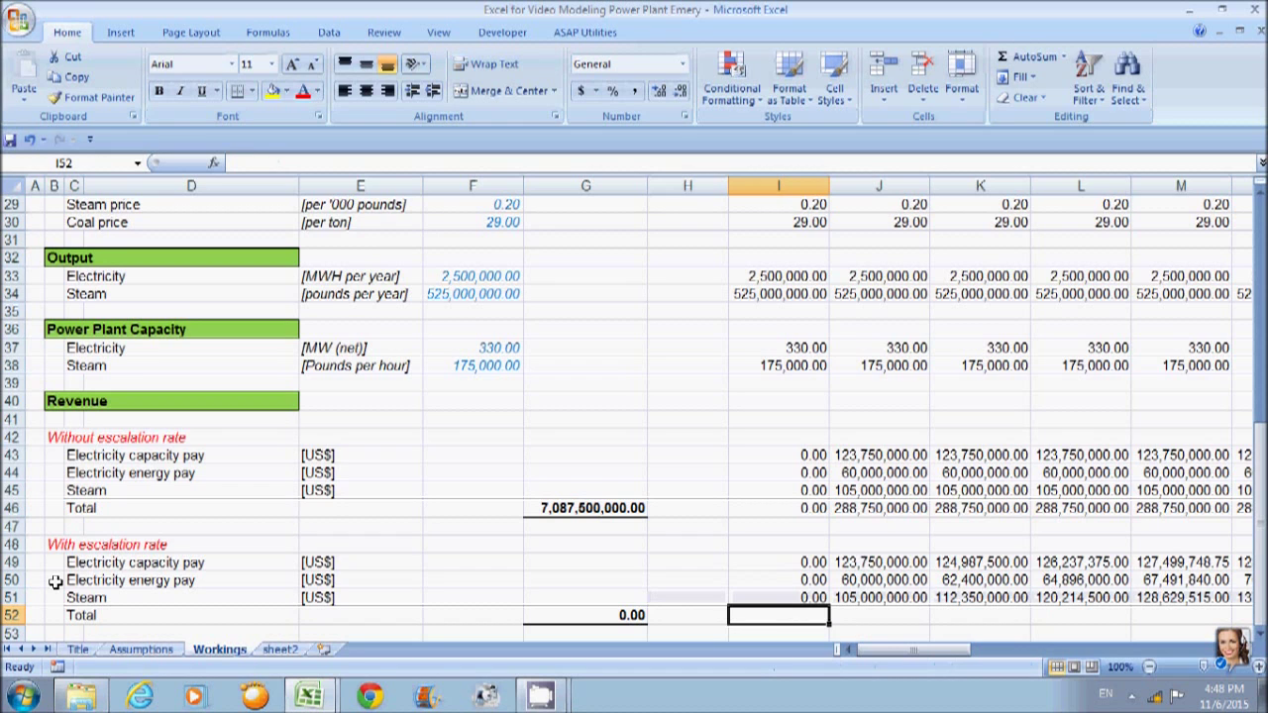
key("alt+equal")
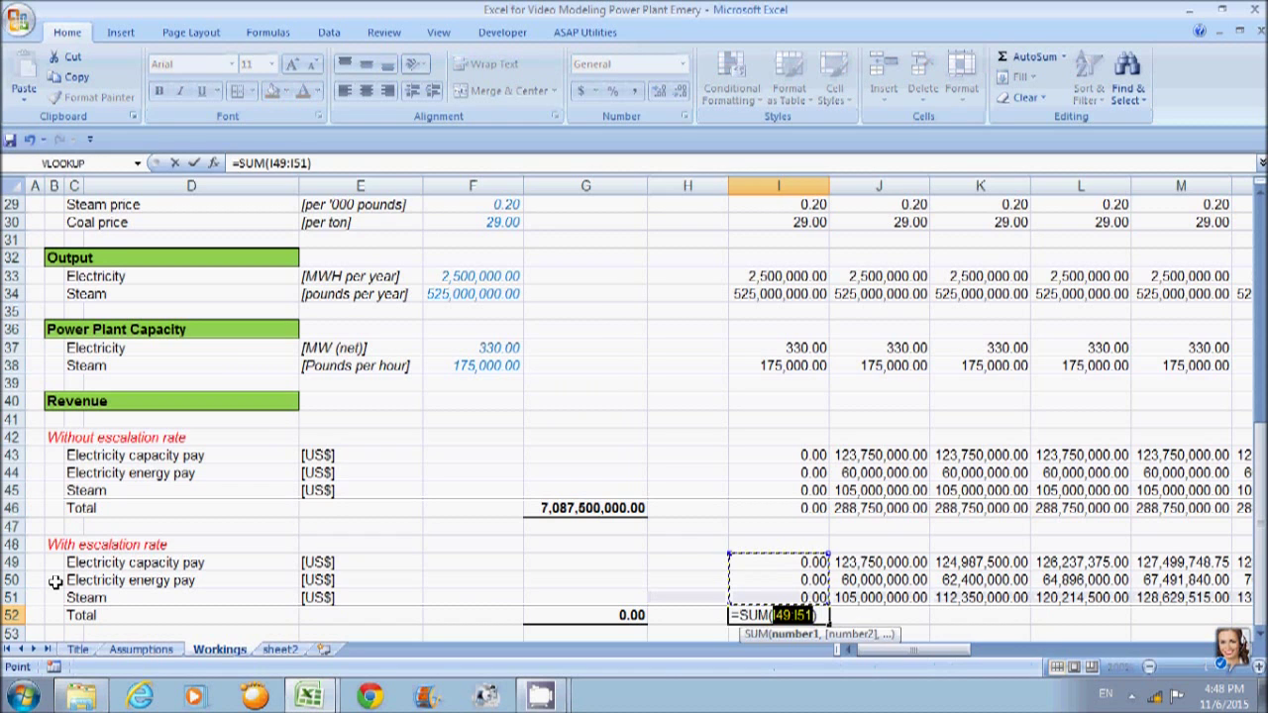
key("ctrl+Return")
Fill the escalated revenue total in I52 across the timeline through column AM.
key("ctrl+shift+Right")
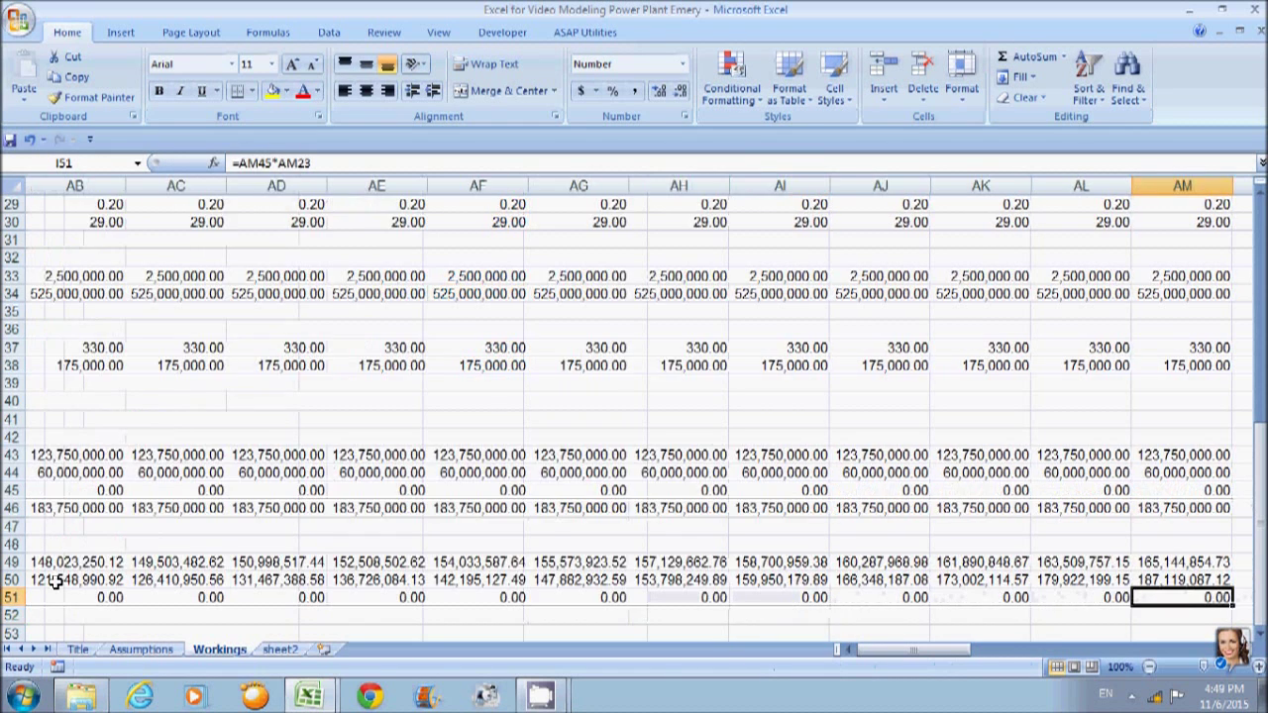
key("ctrl+BackSpace")
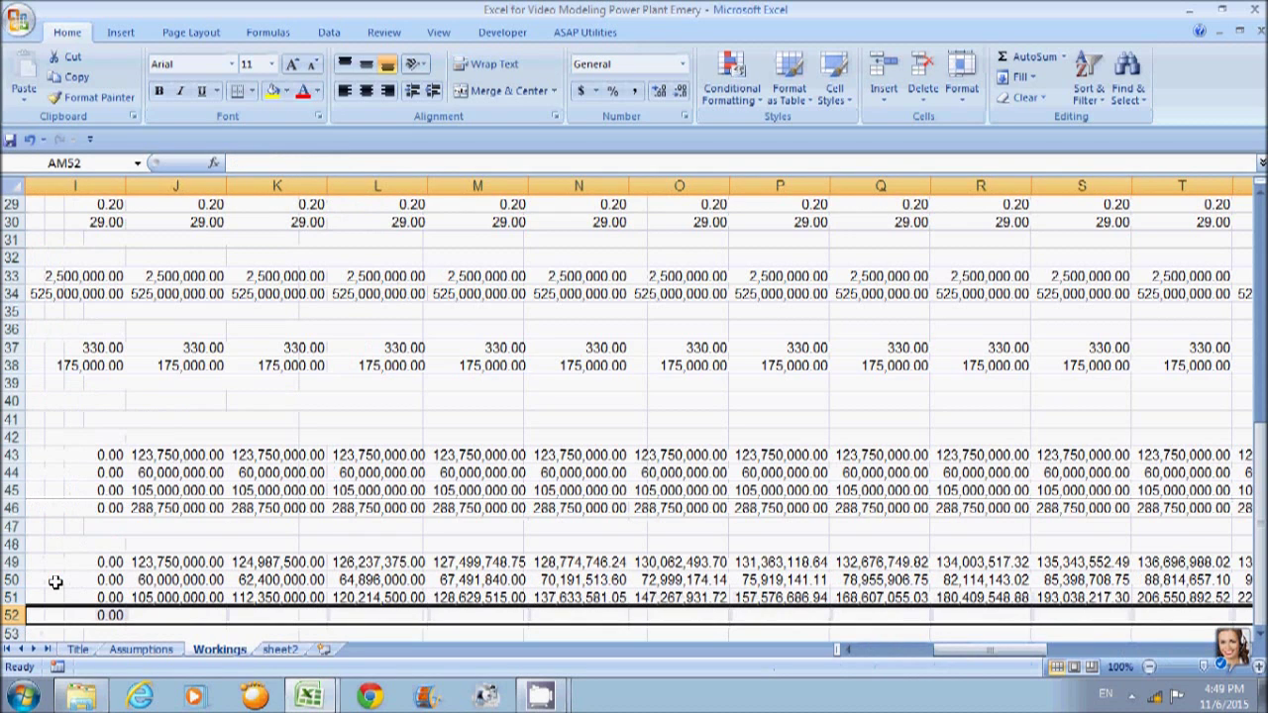
key("ctrl+r")
Review the escalated totals in row 52 and compare the overall total in G52 with the one without escalation.
key("Left")
key("Left")
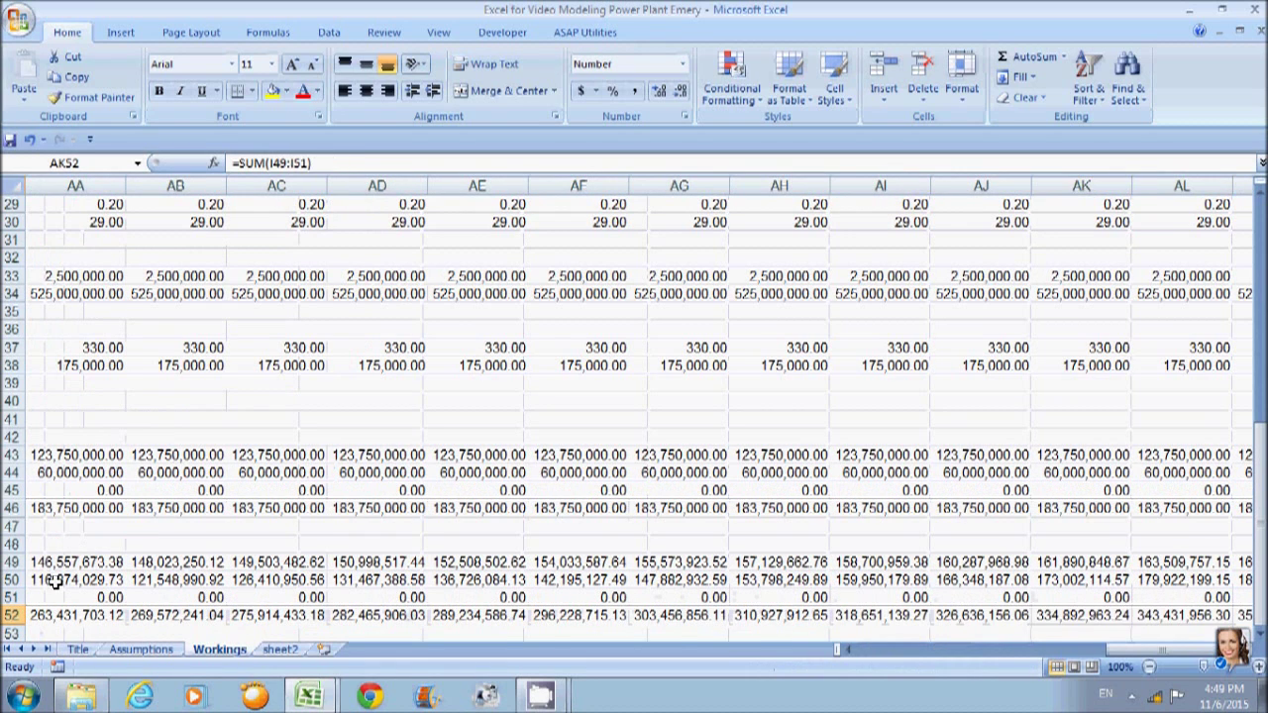
key("ctrl+Left")
key("ctrl+Left")
key("Left")
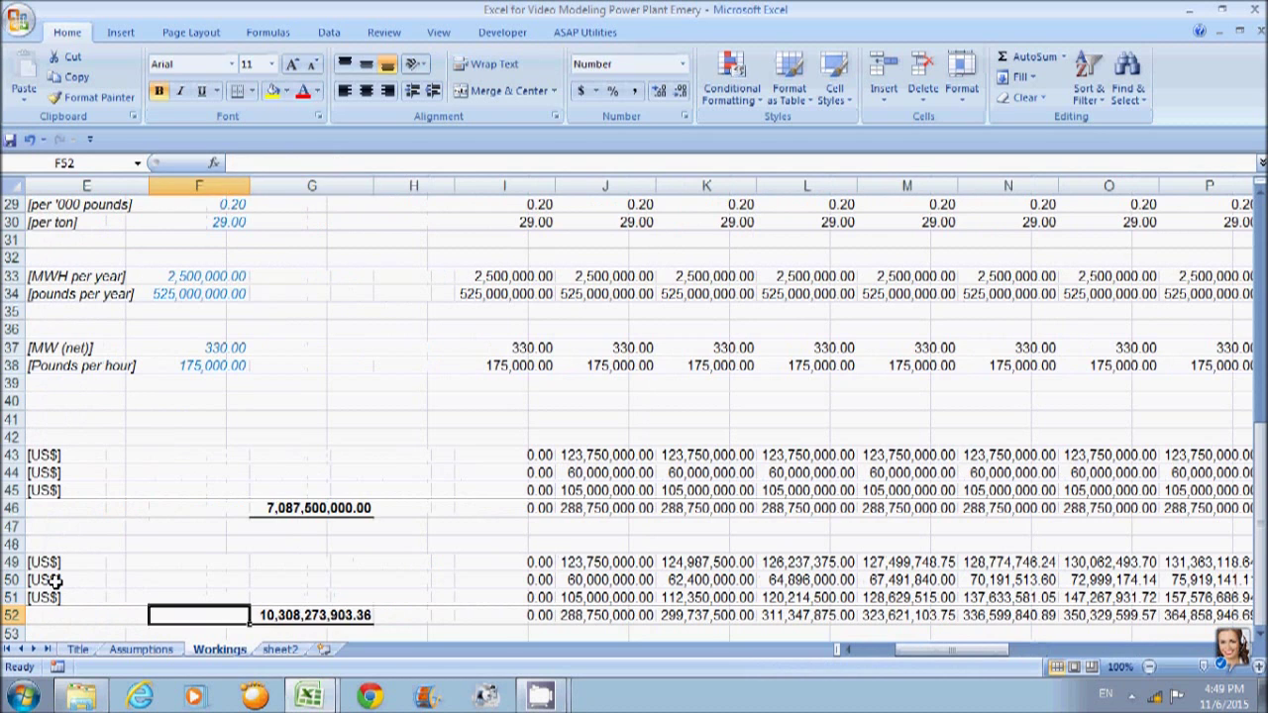
key("ctrl+Left")
key("Left")
key("Right")
key("Right")
key("Right")
key("Left")
key("Left")
key("Left")
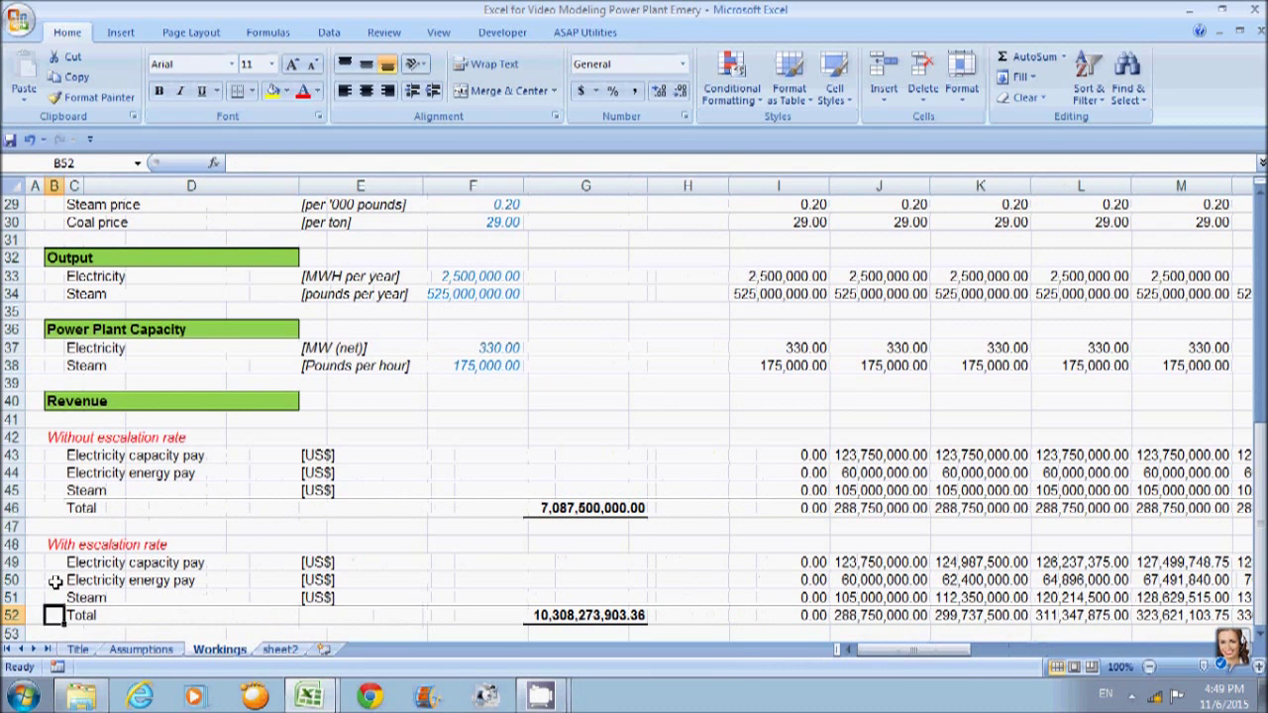
key("Down")
key("Down")
key("Down")
key("Down")
key("Down")
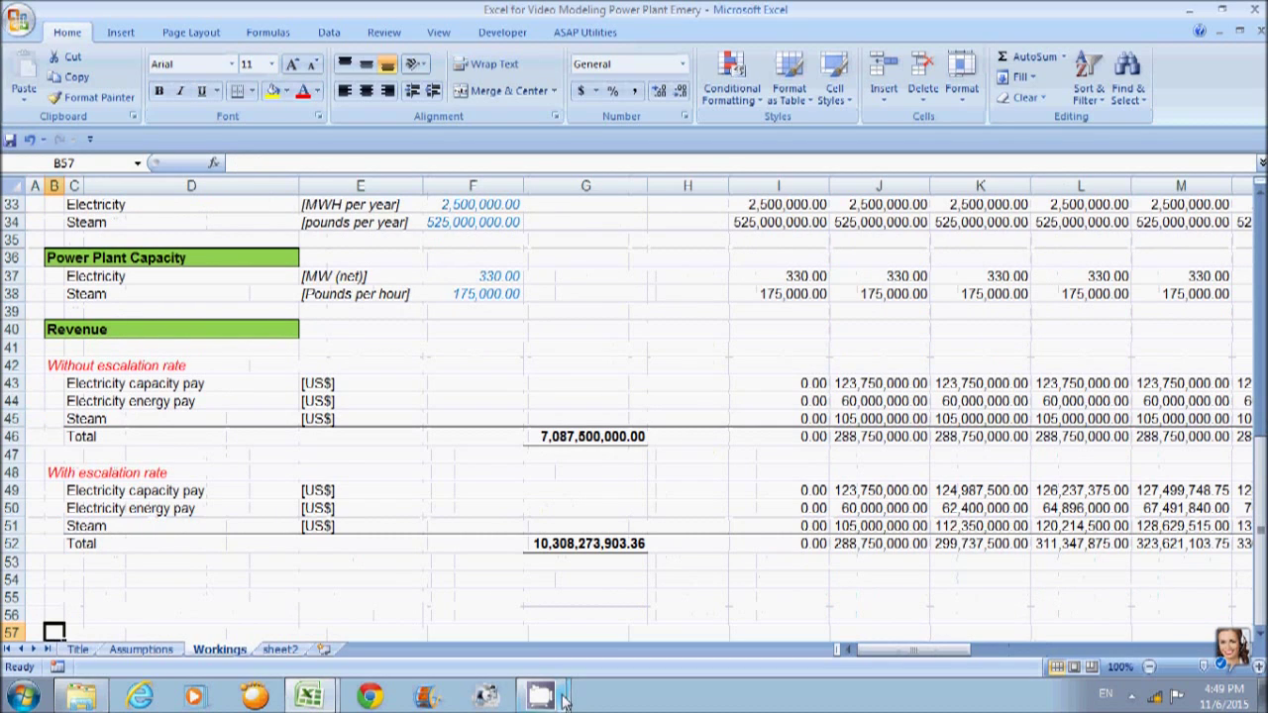
mouse_move(543, 698)
left_click(524, 623)
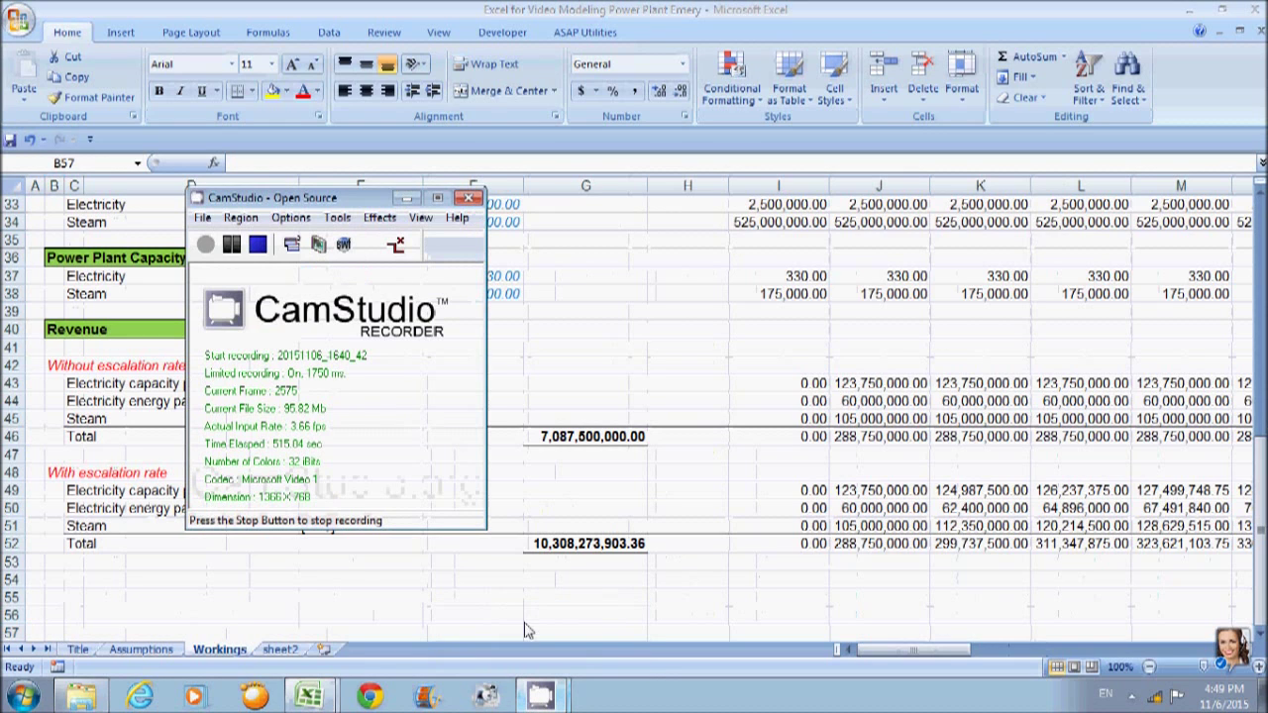